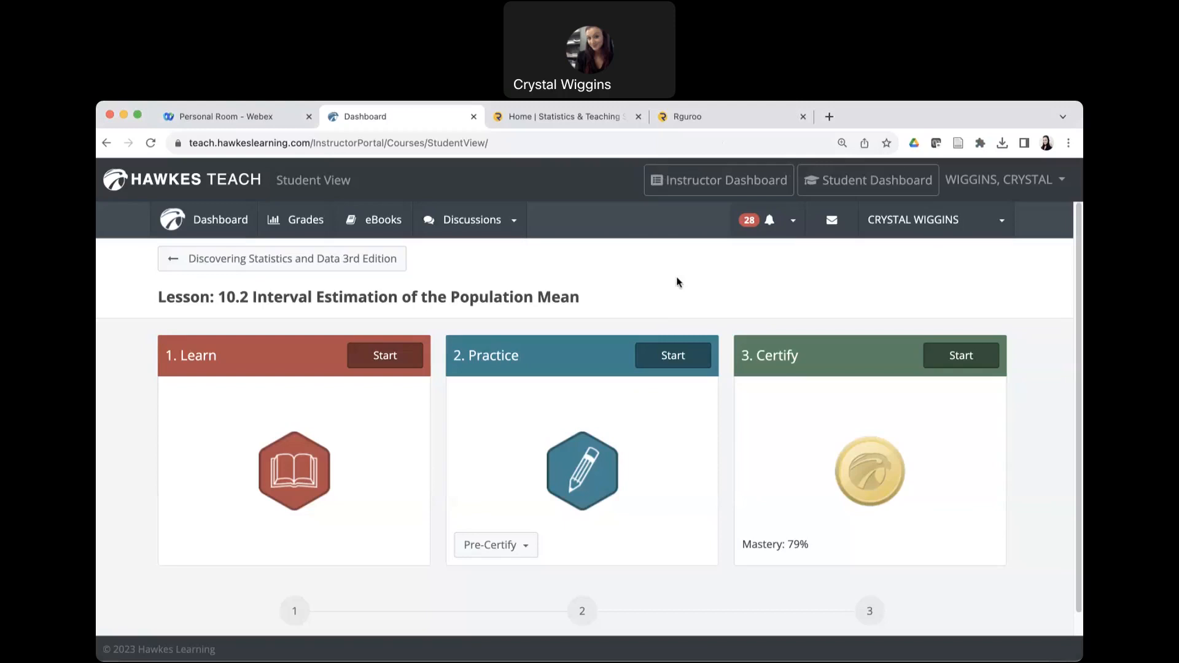
Start the practice for lesson 10.2 Interval Estimation of the Population Mean and highlight "population standard deviation" in the first question.
drag(579, 298, 538, 299)
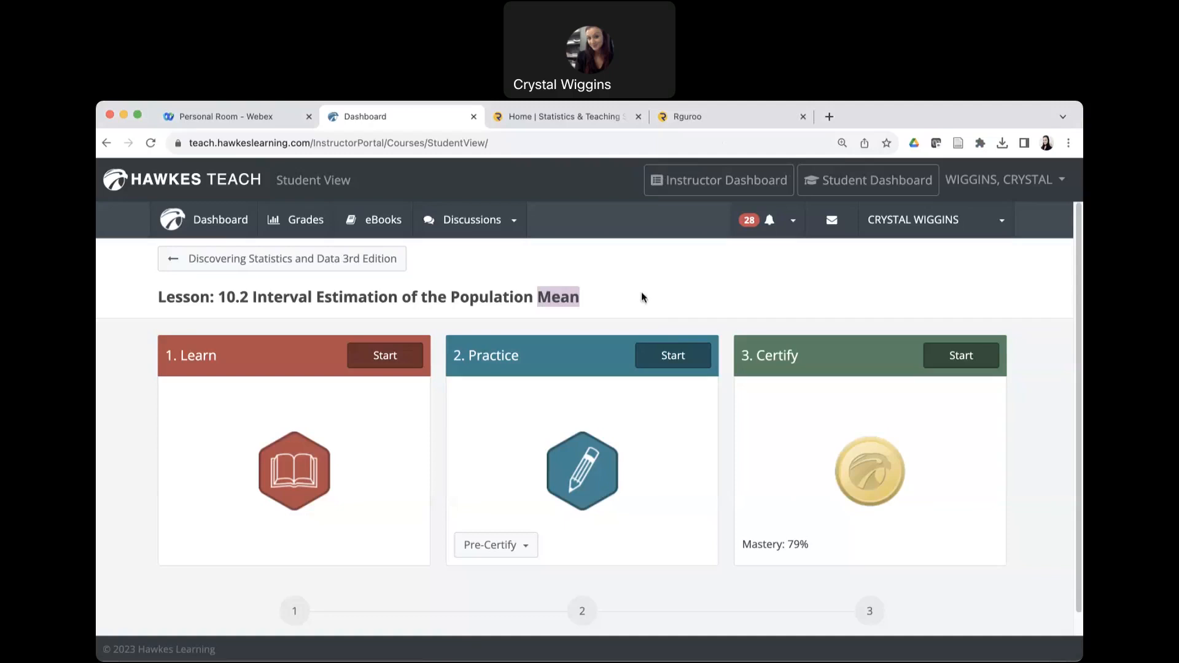
click(671, 361)
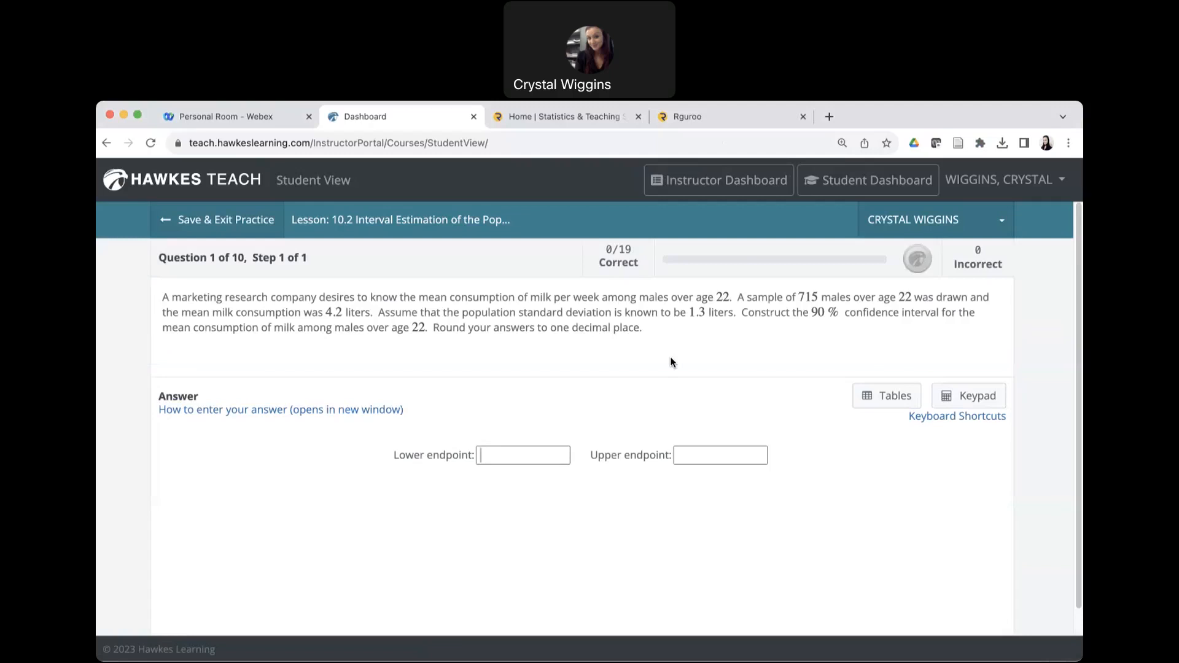
drag(448, 298, 419, 298)
drag(463, 312, 613, 314)
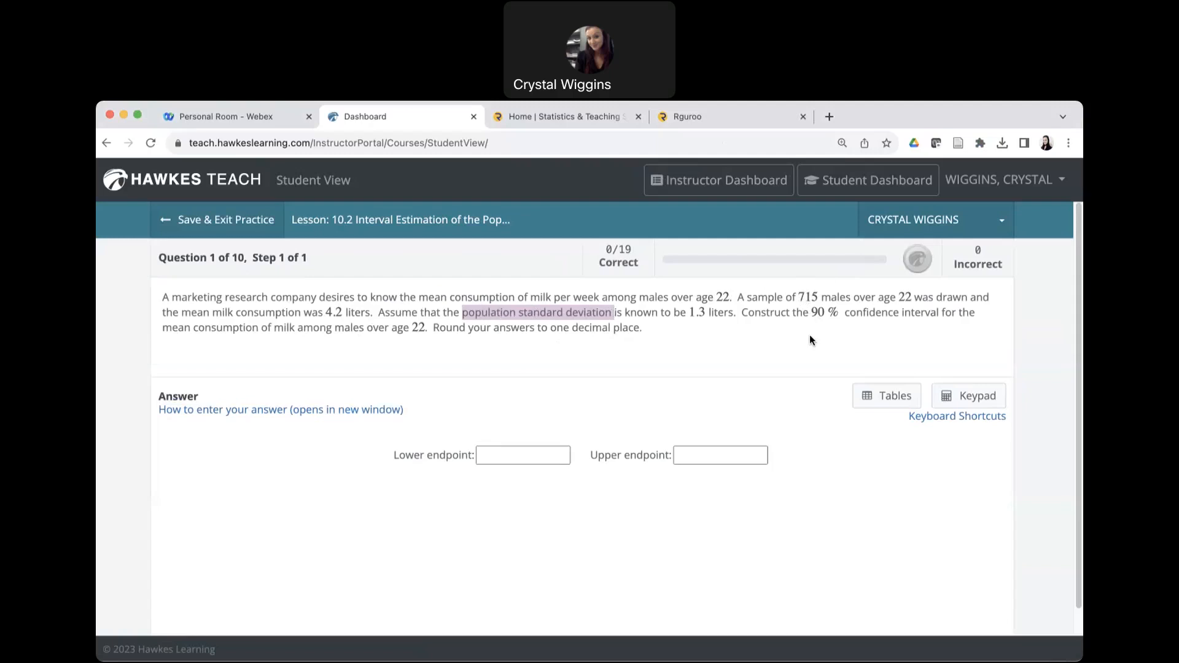
Switch to Rguroo and open a One Population Mean Inference analysis.
click(755, 126)
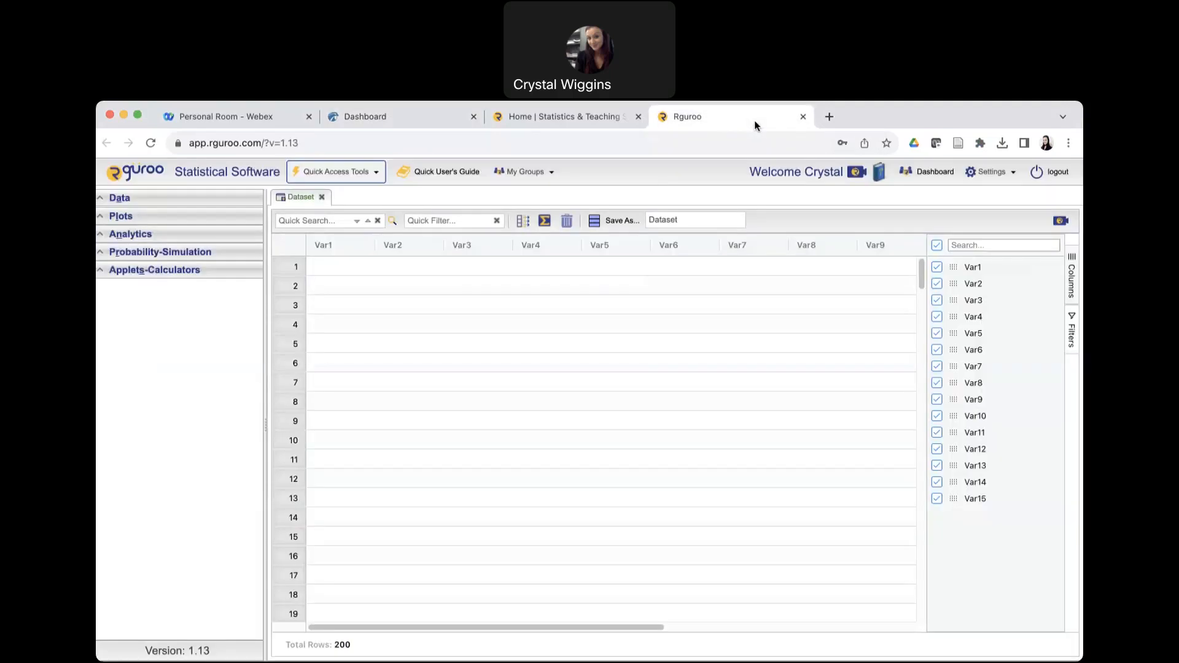
click(101, 236)
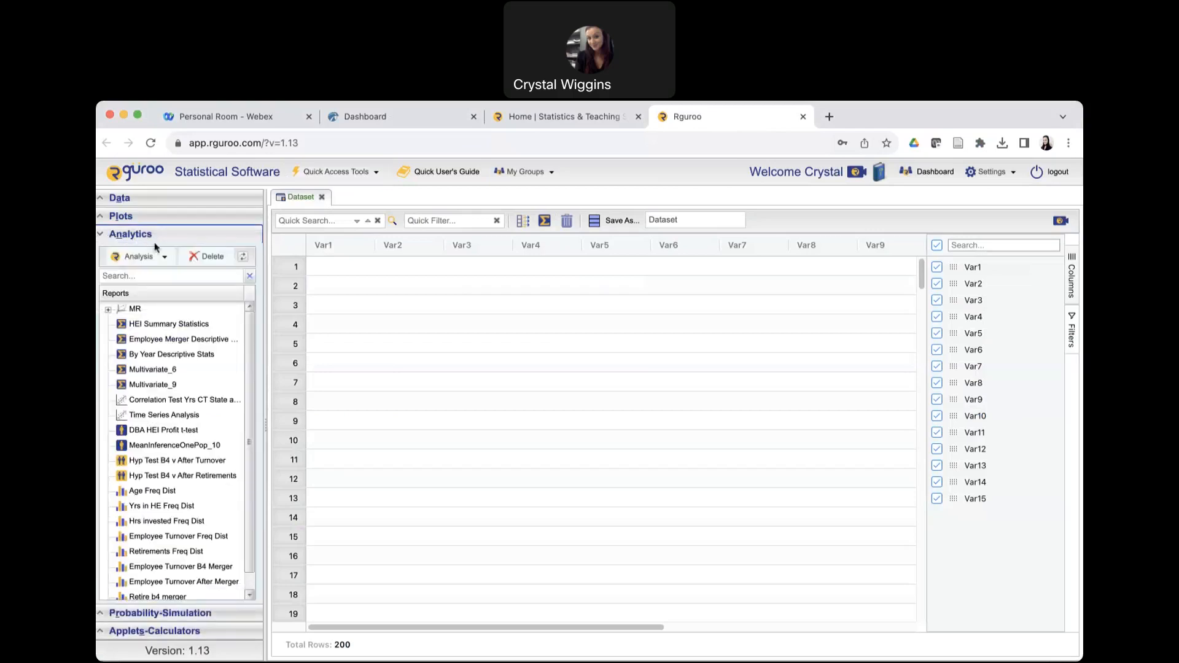
click(166, 258)
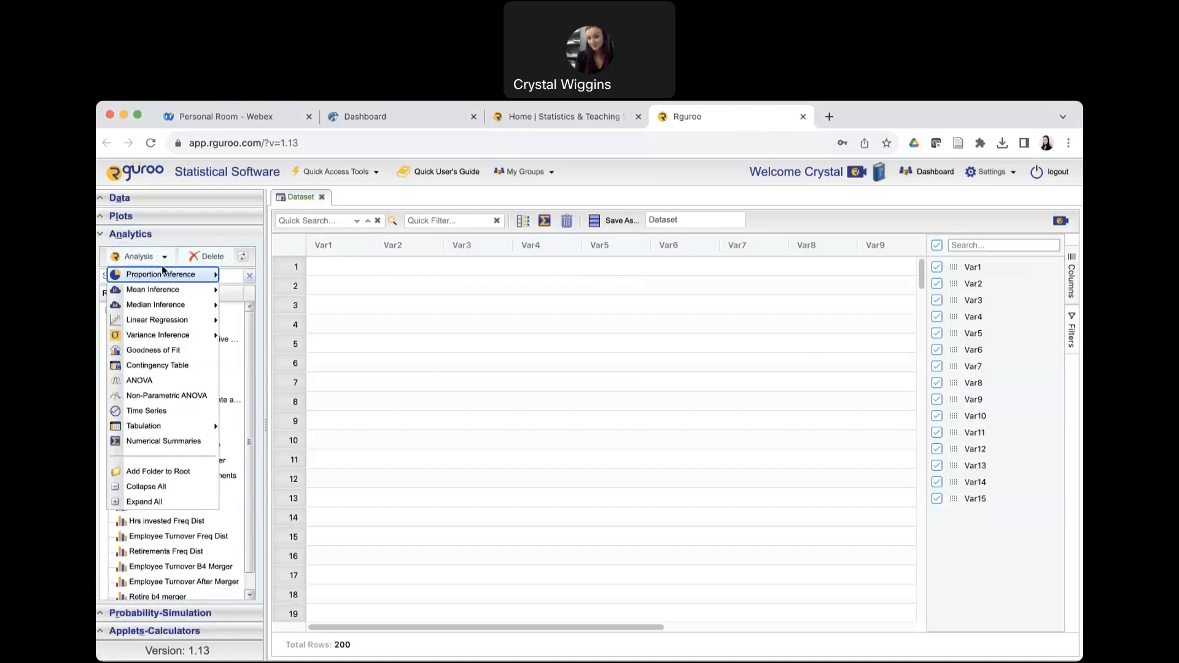
mouse_move(156, 278)
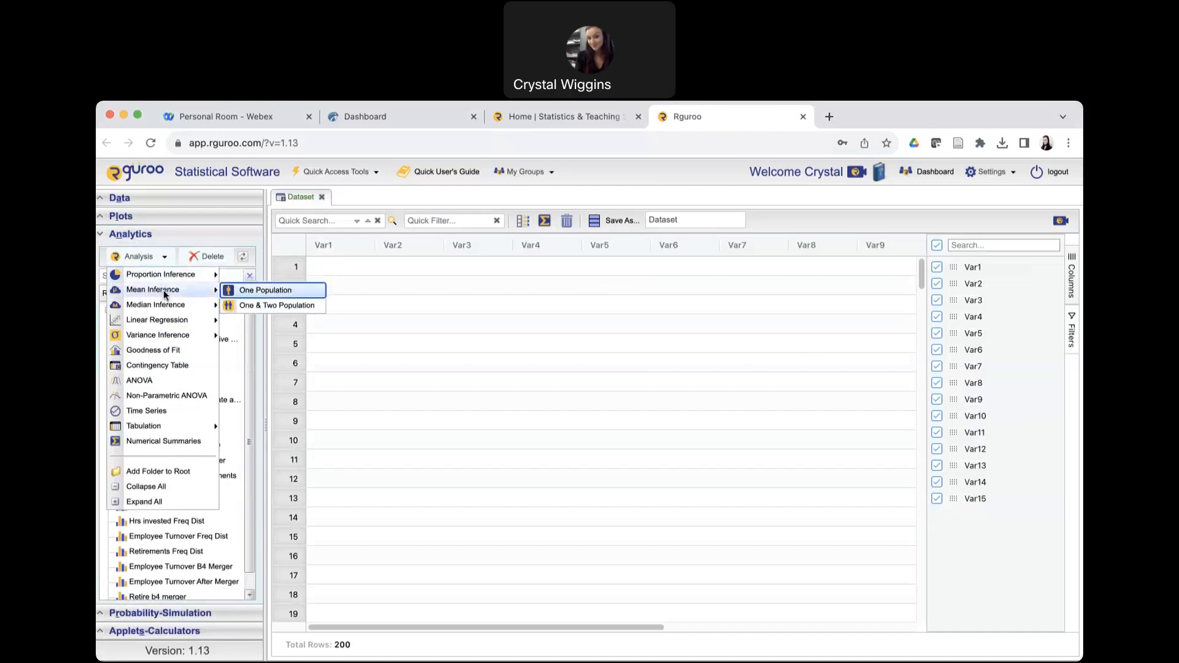
click(306, 291)
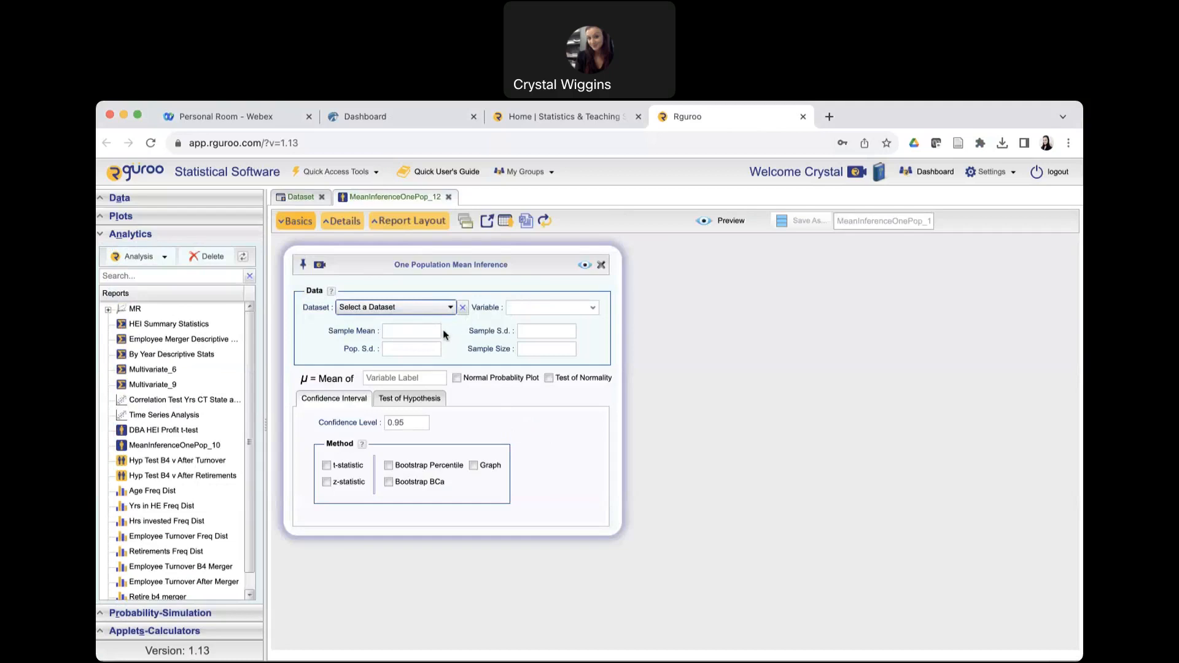
Enter a sample mean of 4.2, a population standard deviation of 1.3 and a sample size of 715.
click(426, 329)
text(4.2)
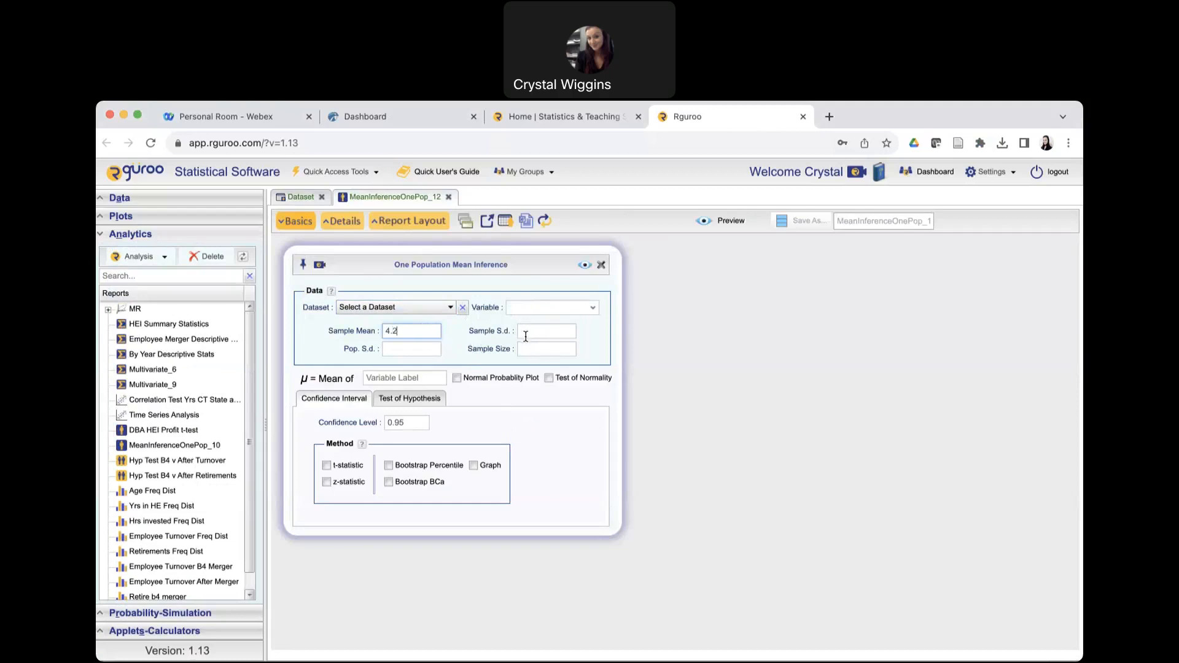
click(420, 351)
text(1.3)
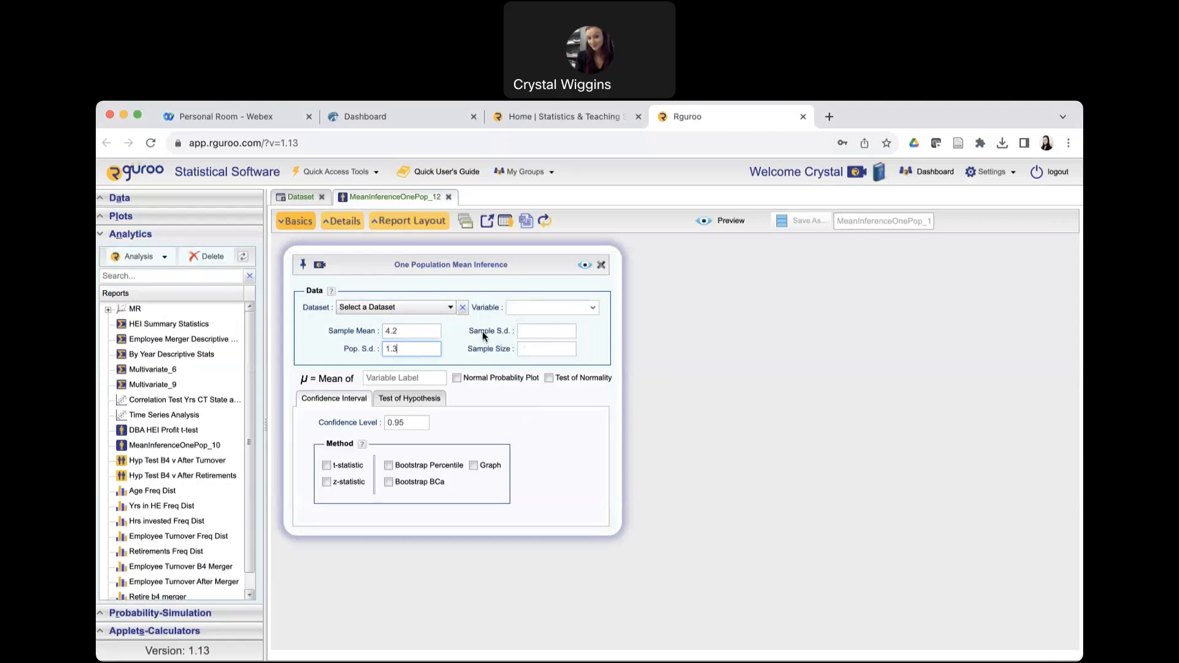
click(549, 348)
text(715)
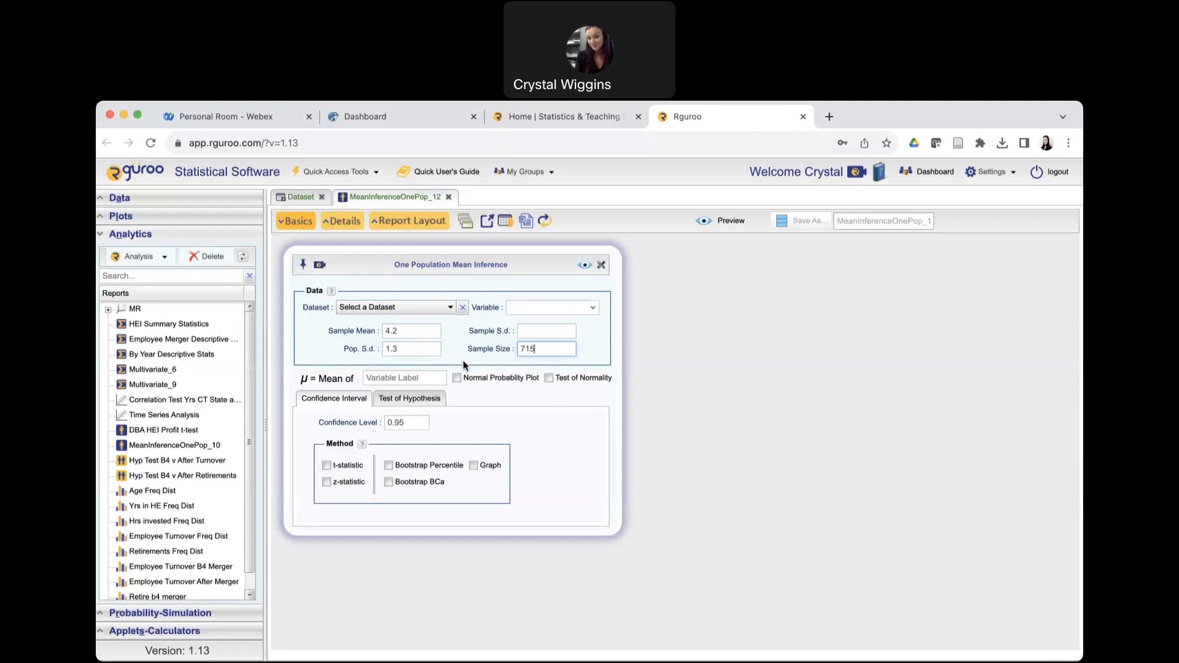
Label the variable of the mean inference "consumption of milk".
click(402, 377)
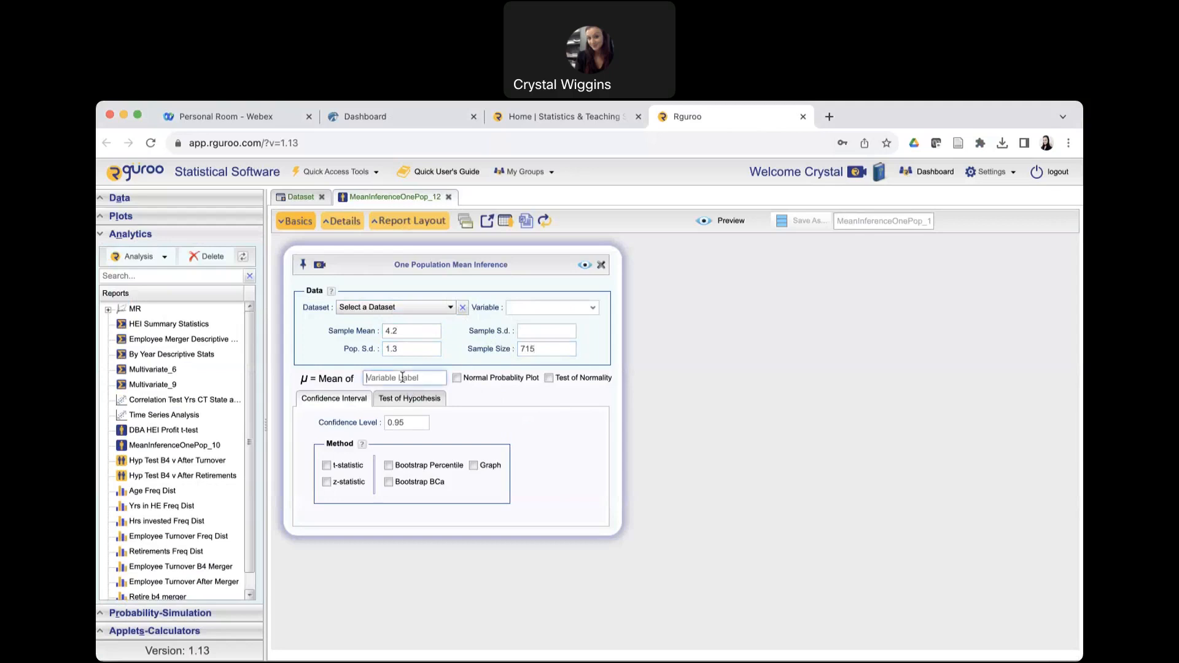
text(consumption of milk)
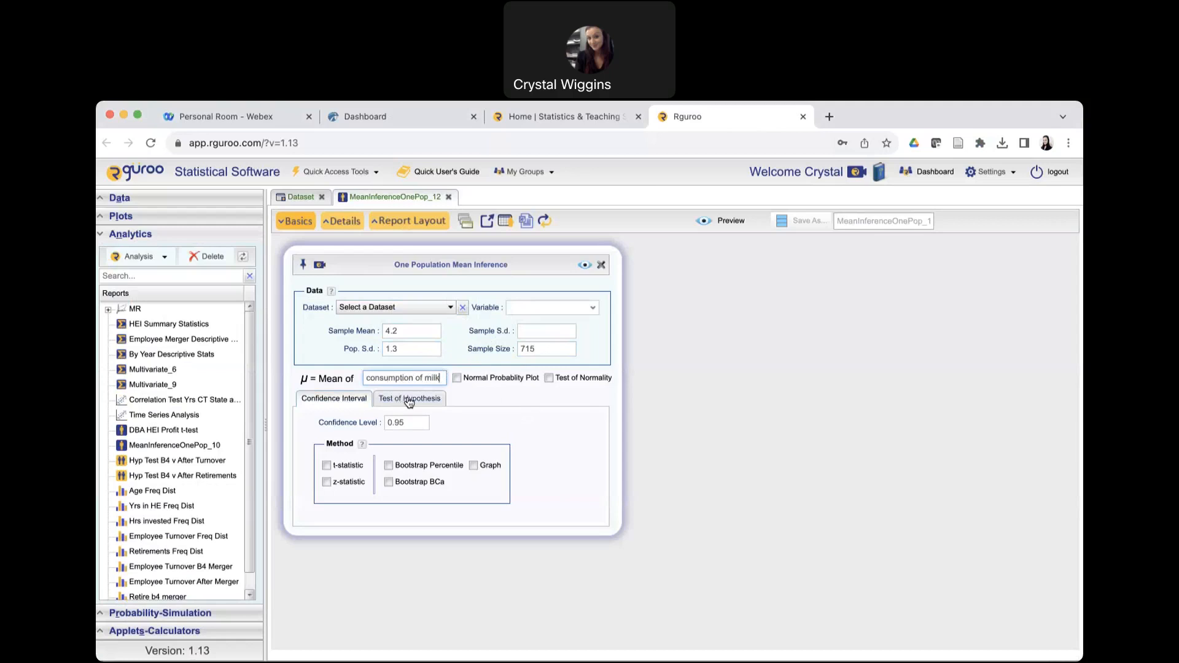
Set the confidence level to 0.90 and generate the normal-based confidence interval report.
click(406, 424)
key(BackSpace)
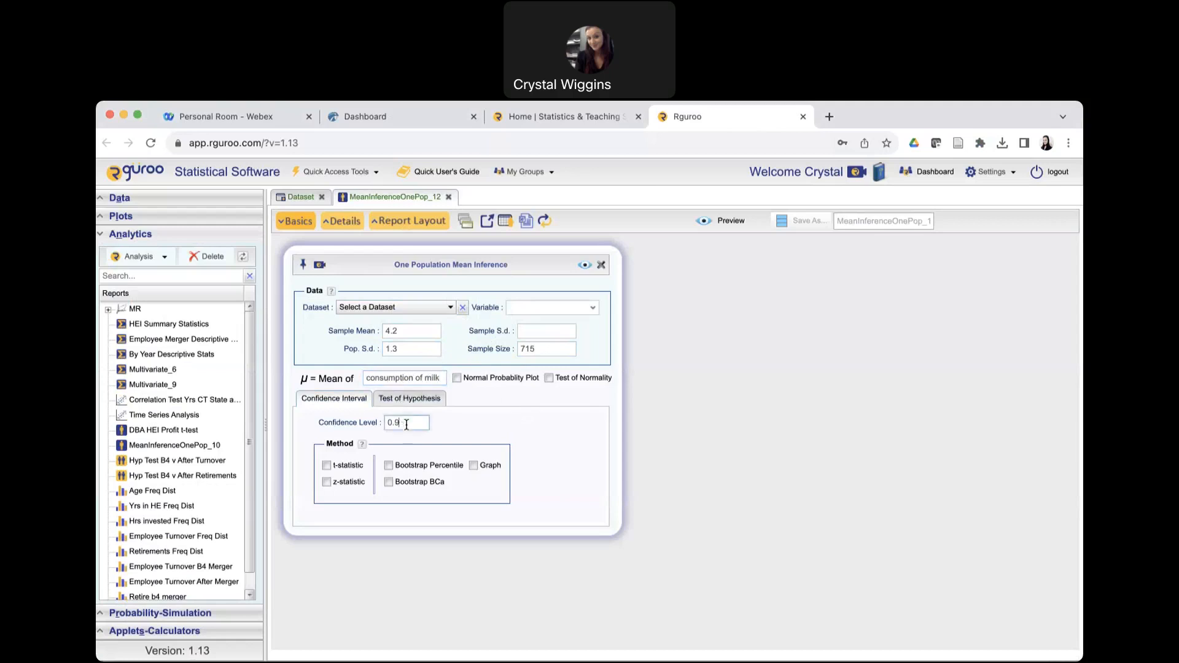
text(0)
click(584, 265)
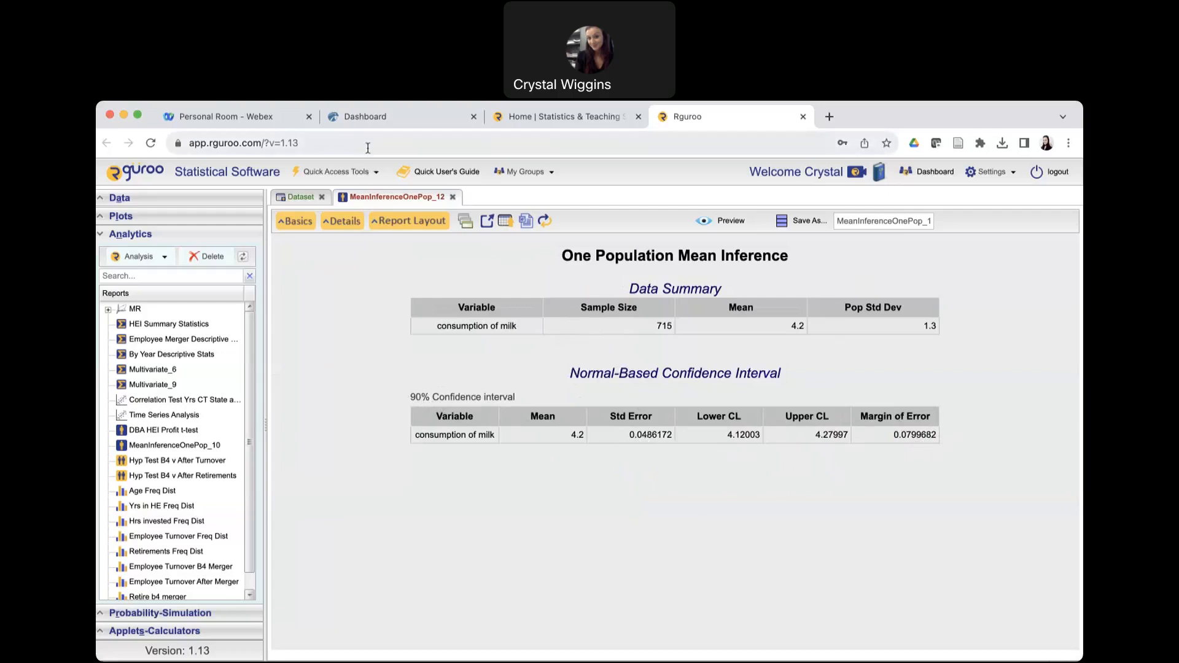
Return to the Hawkes practice question and enter 4.1 as the lower endpoint and 4.3 as the upper endpoint, checking against the Rguroo report.
click(375, 118)
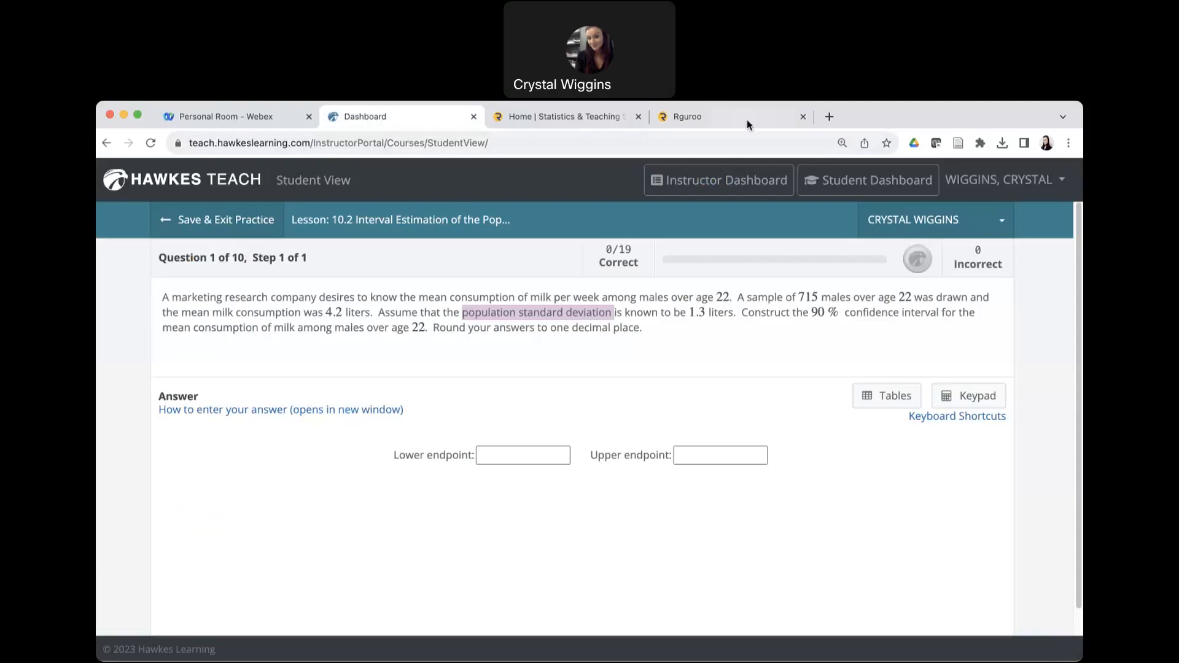
click(768, 118)
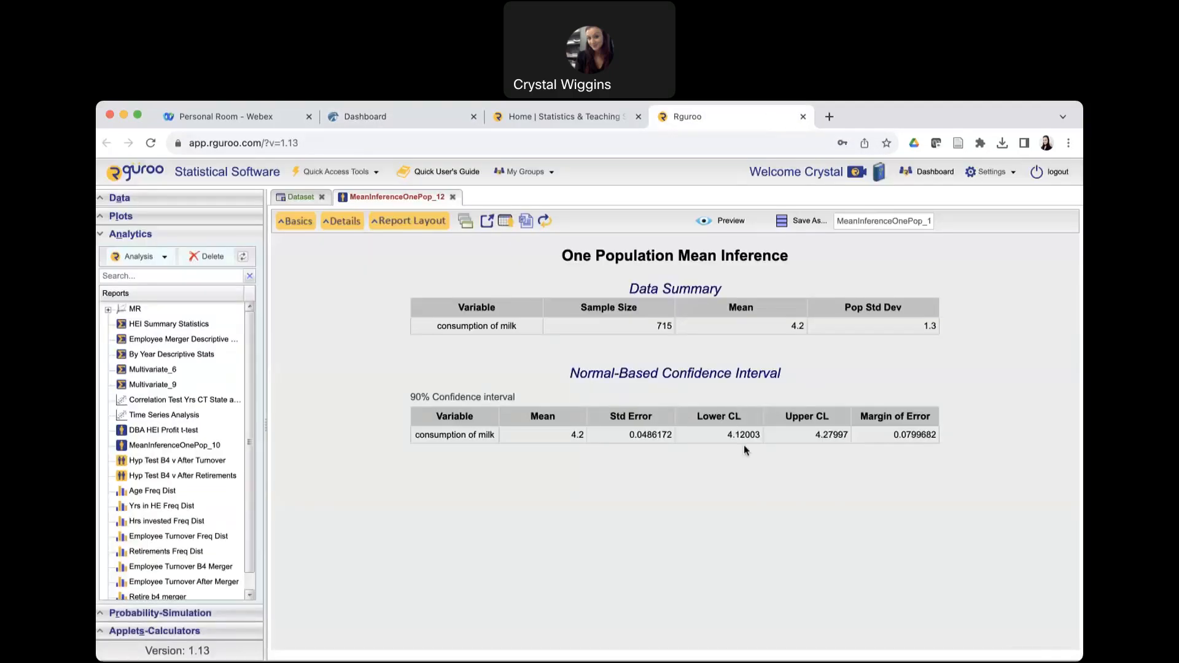
click(422, 123)
click(530, 450)
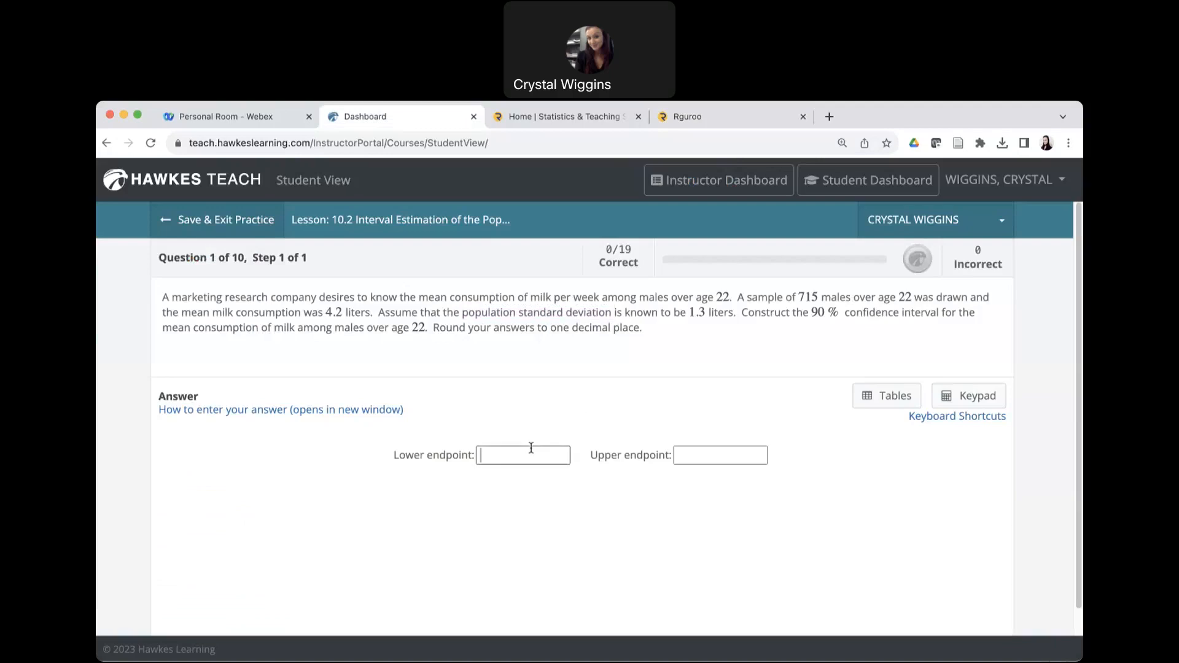
text(4.1)
click(731, 117)
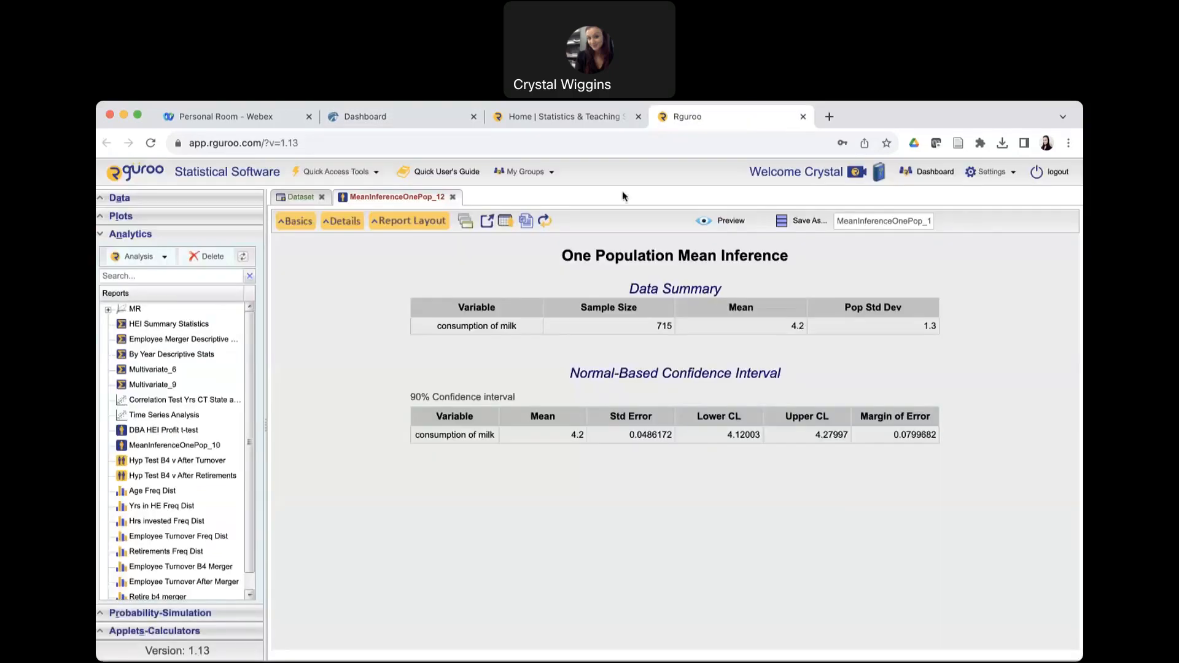
click(408, 118)
click(698, 453)
text(4.3)
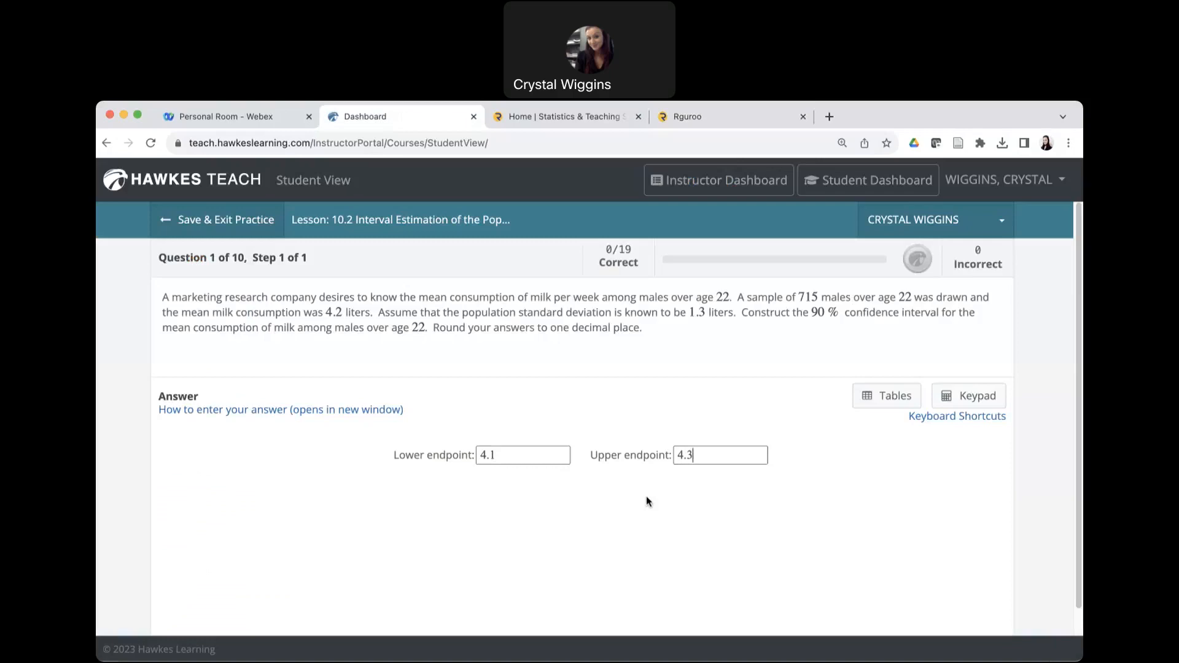
Submit the milk consumption answer, advance to the next question and skip ahead to the refrigerator repair cost question.
drag(811, 314, 843, 318)
scroll(737, 462, down, 1)
scroll(737, 463, down, 1)
click(932, 607)
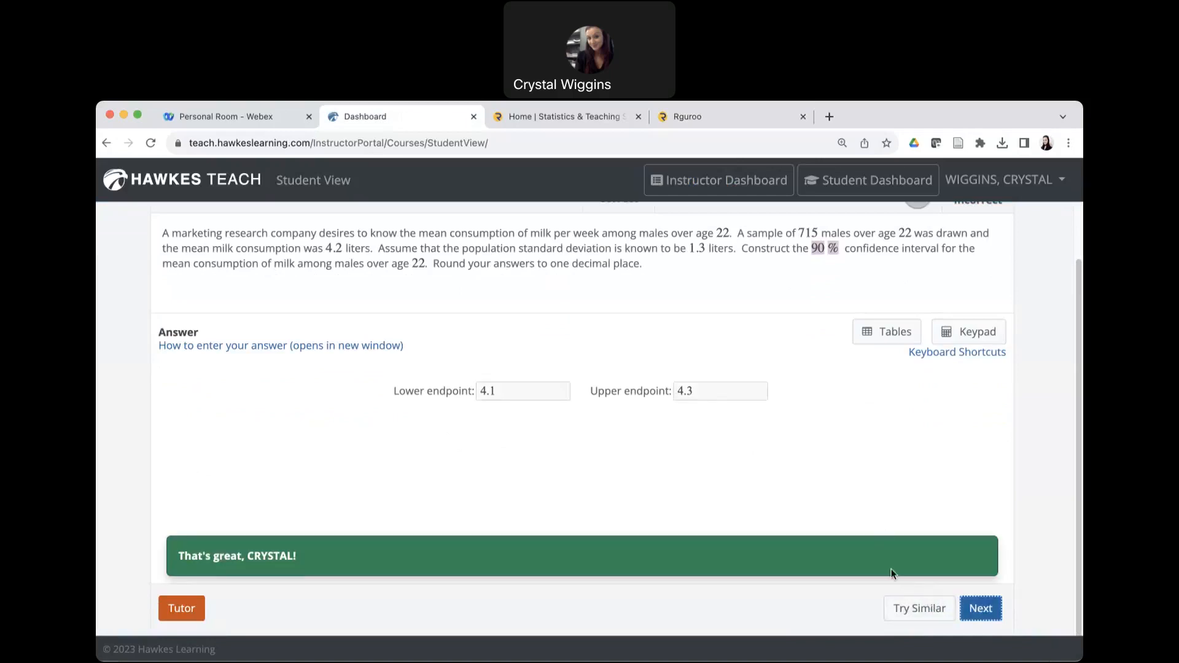
click(980, 608)
click(809, 610)
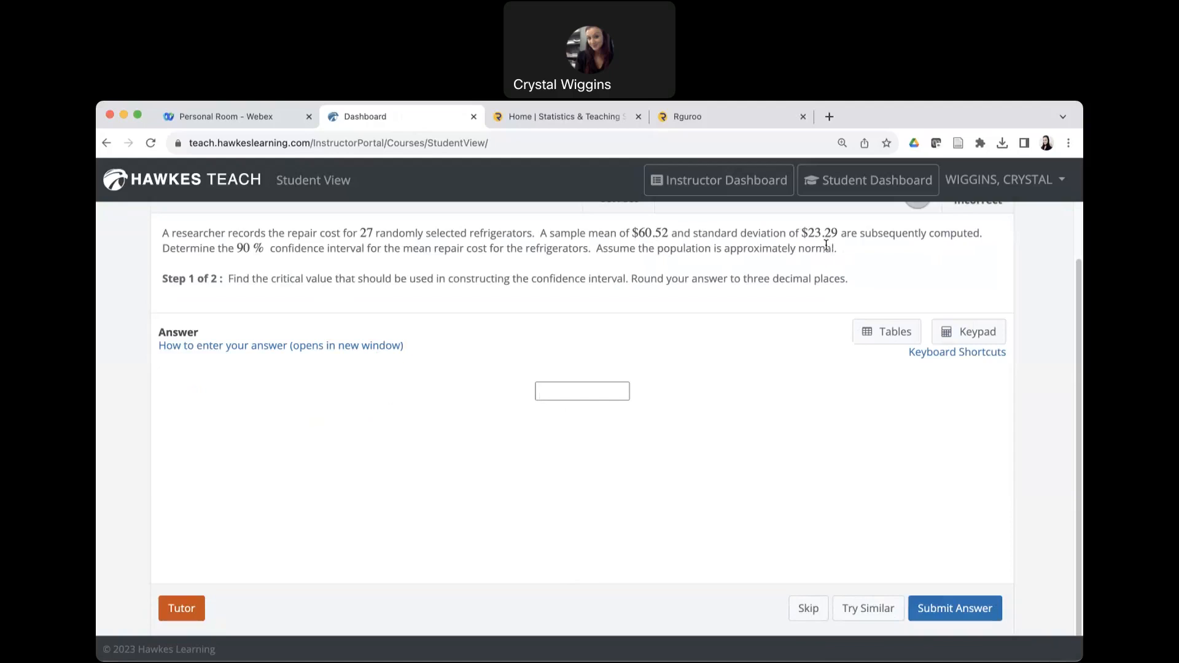
Examine the refrigerator question, highlighting the sample mean and standard deviation, the normal population assumption and the requested critical value.
drag(839, 232, 546, 232)
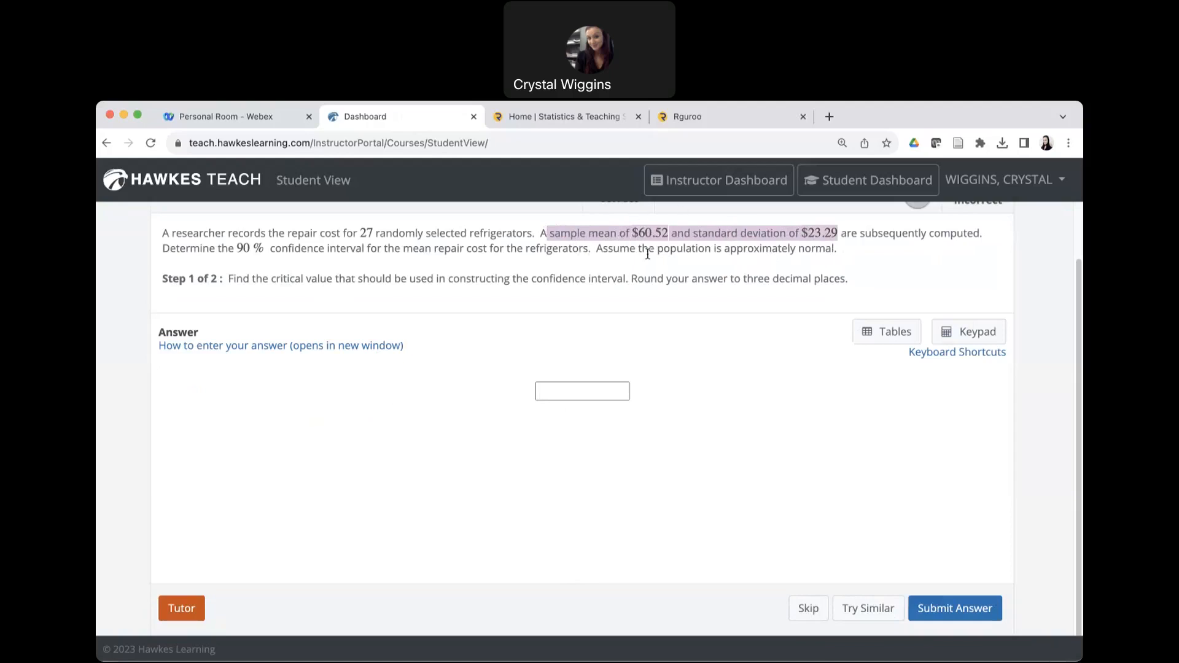
click(836, 248)
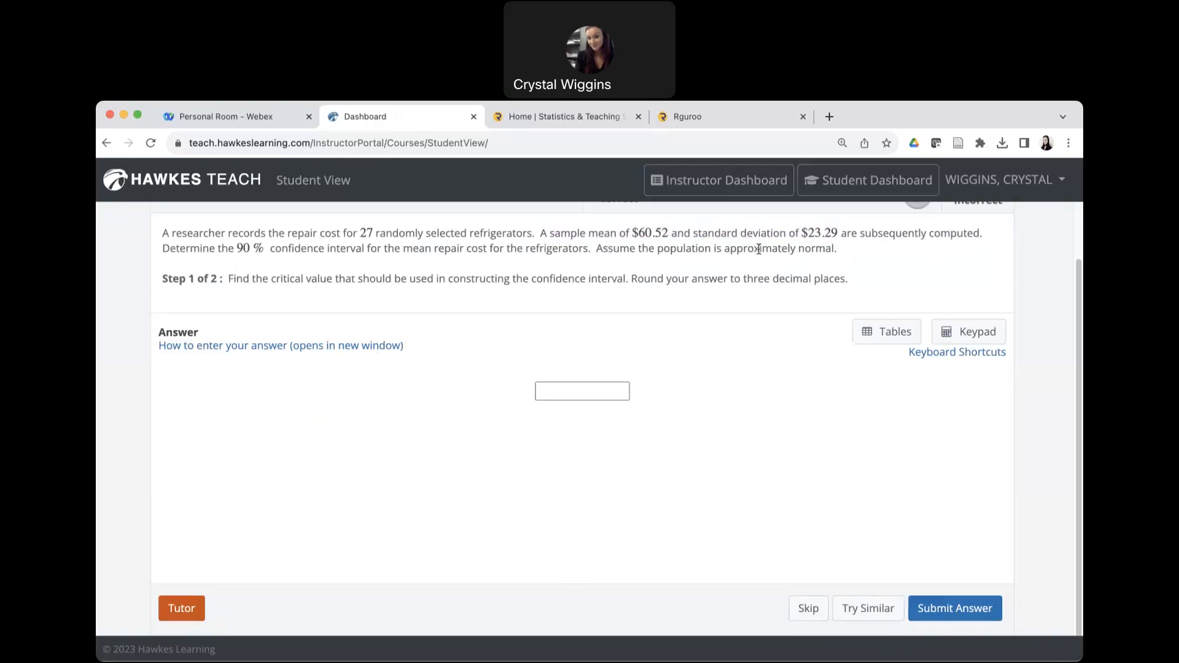
drag(838, 248, 656, 250)
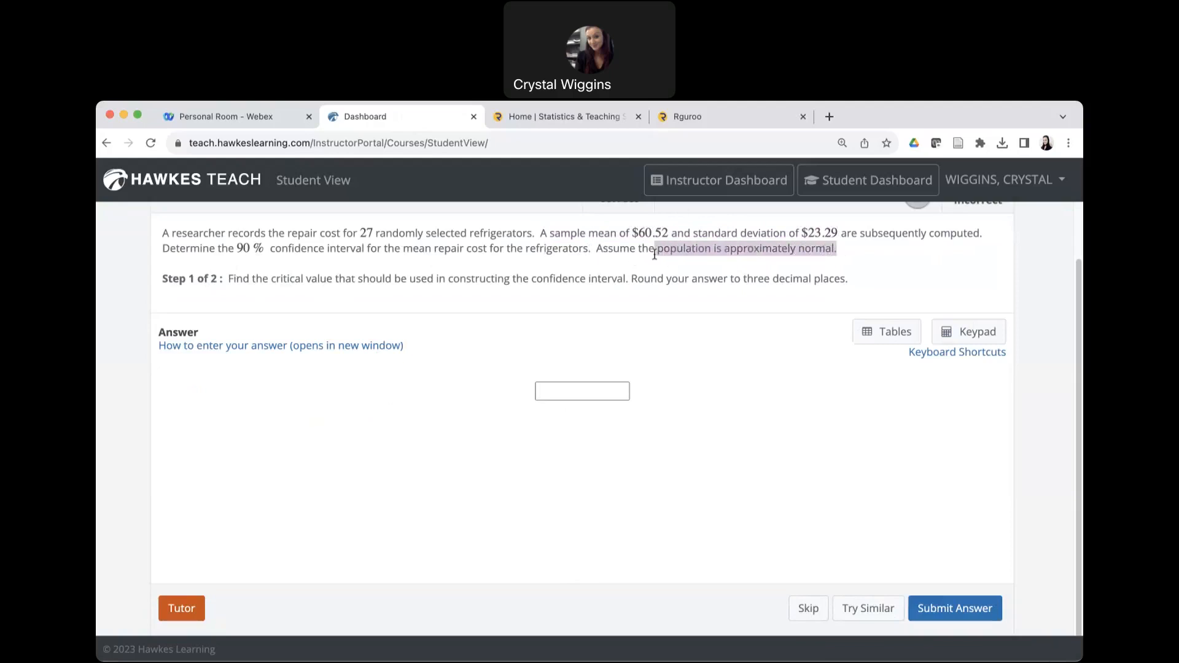
click(860, 280)
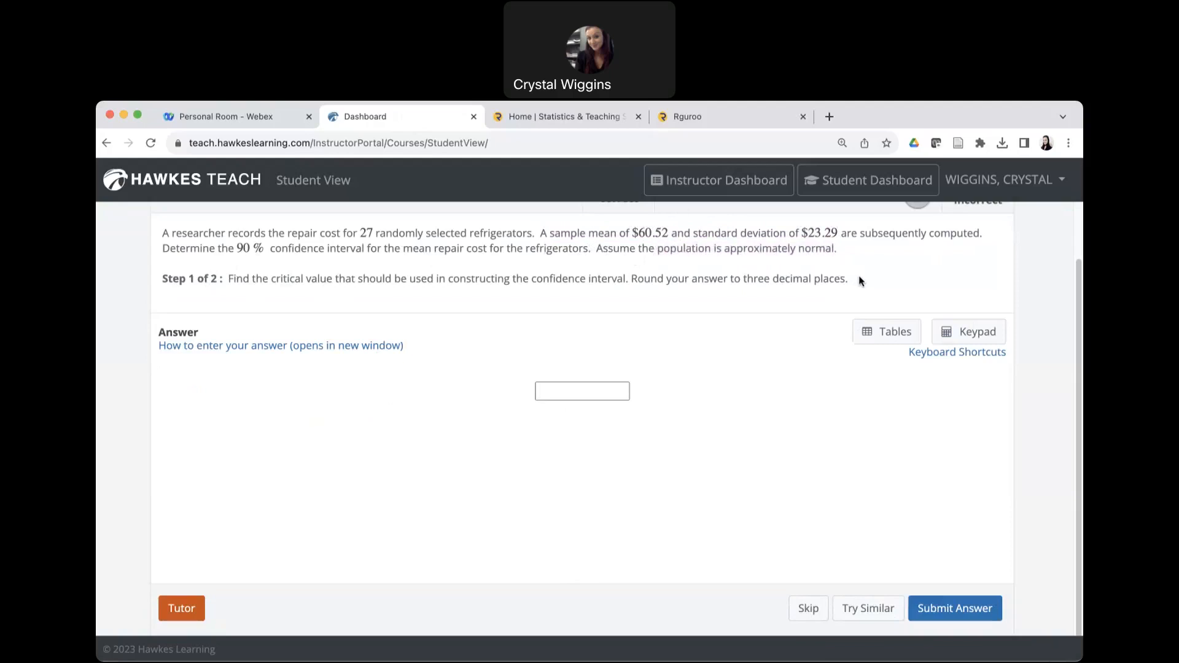
drag(272, 279, 336, 275)
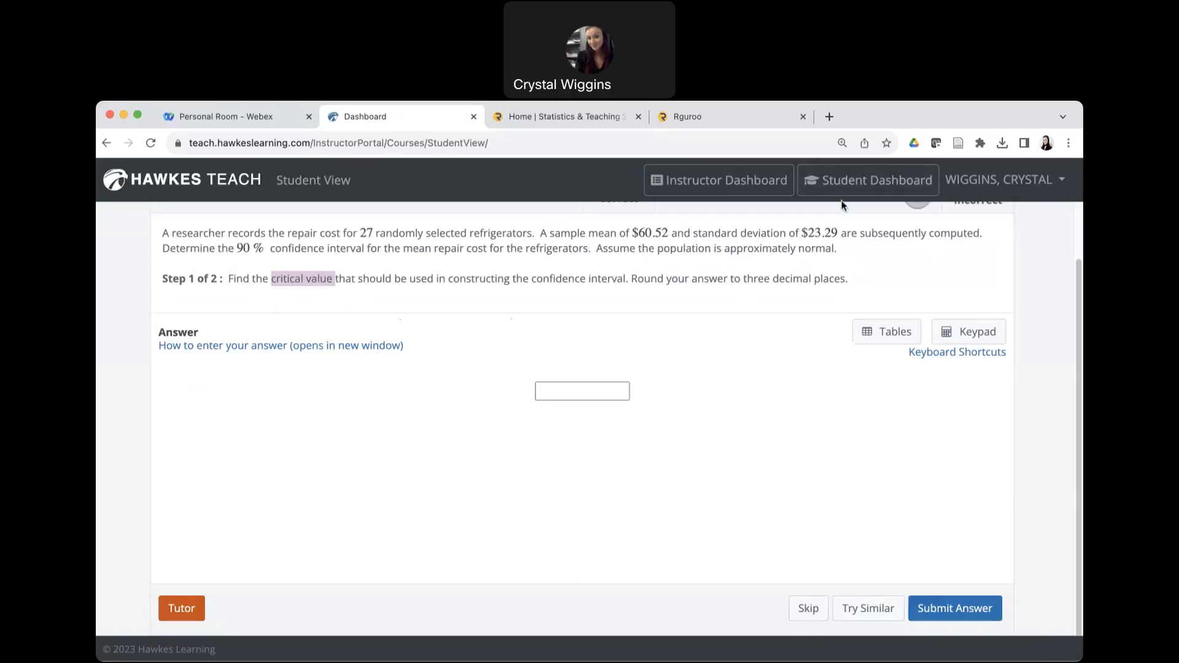
Switch to Rguroo and open a probability calculator for continuous distributions.
click(759, 120)
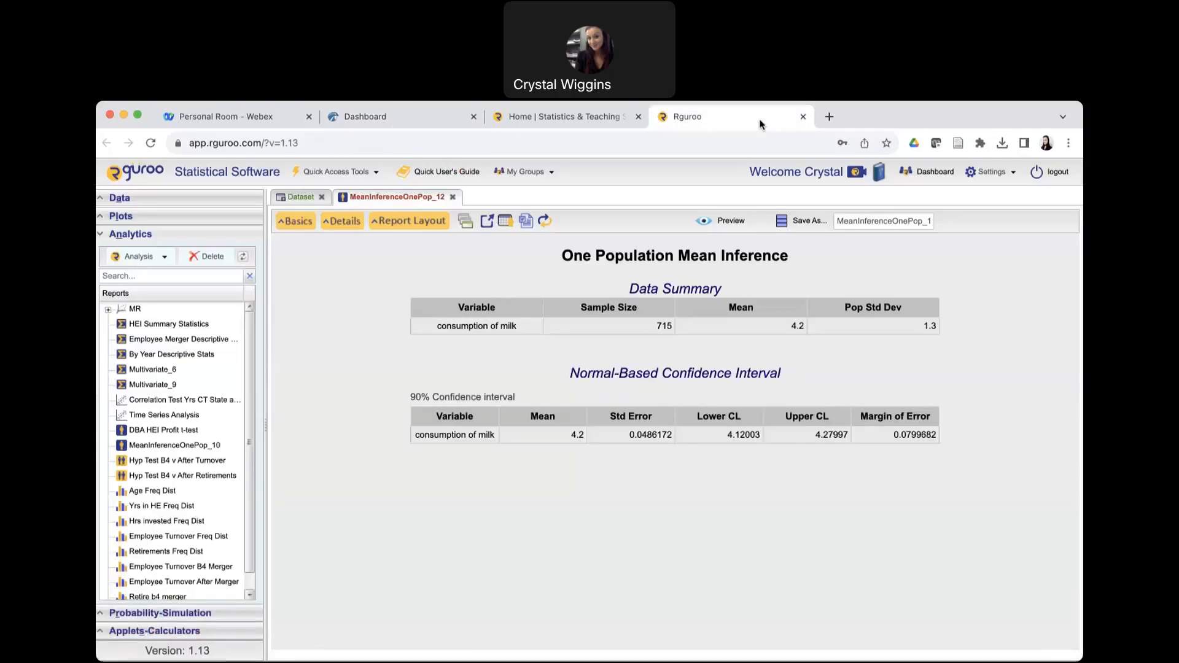
click(103, 236)
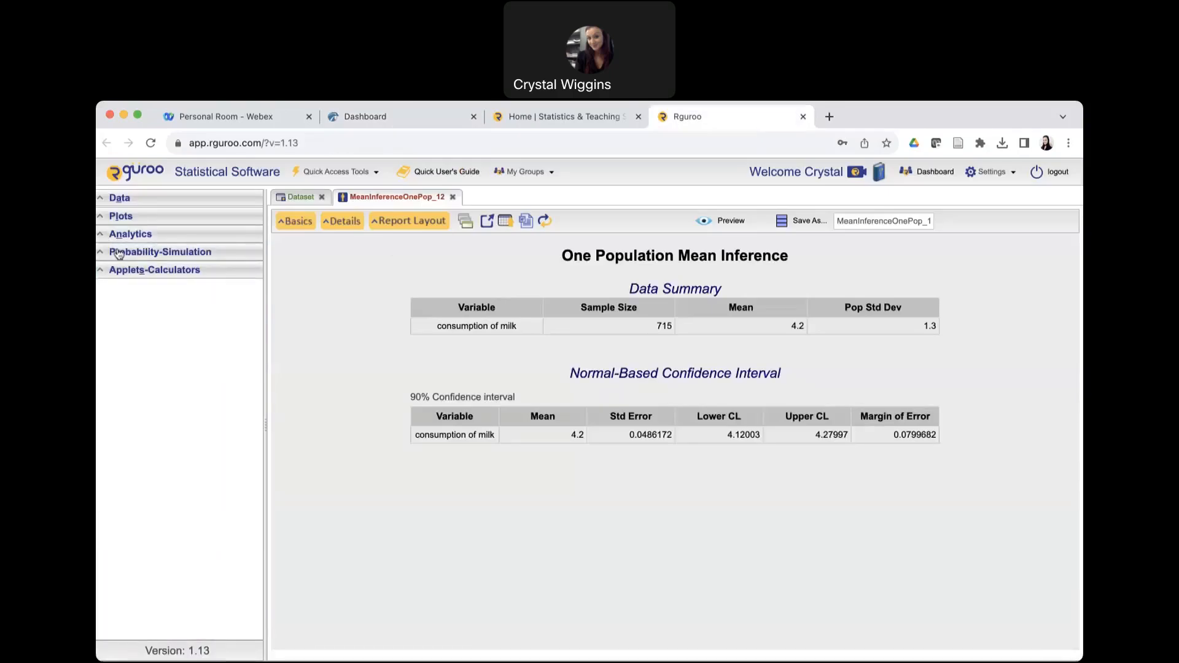
click(119, 254)
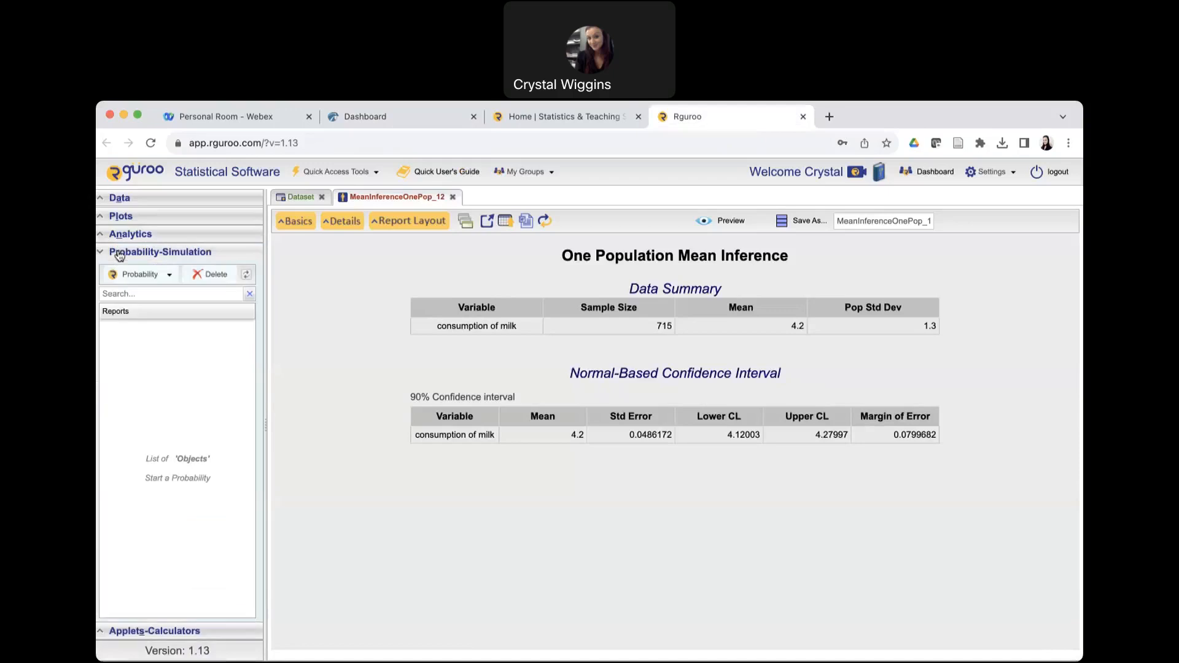
click(168, 274)
mouse_move(209, 293)
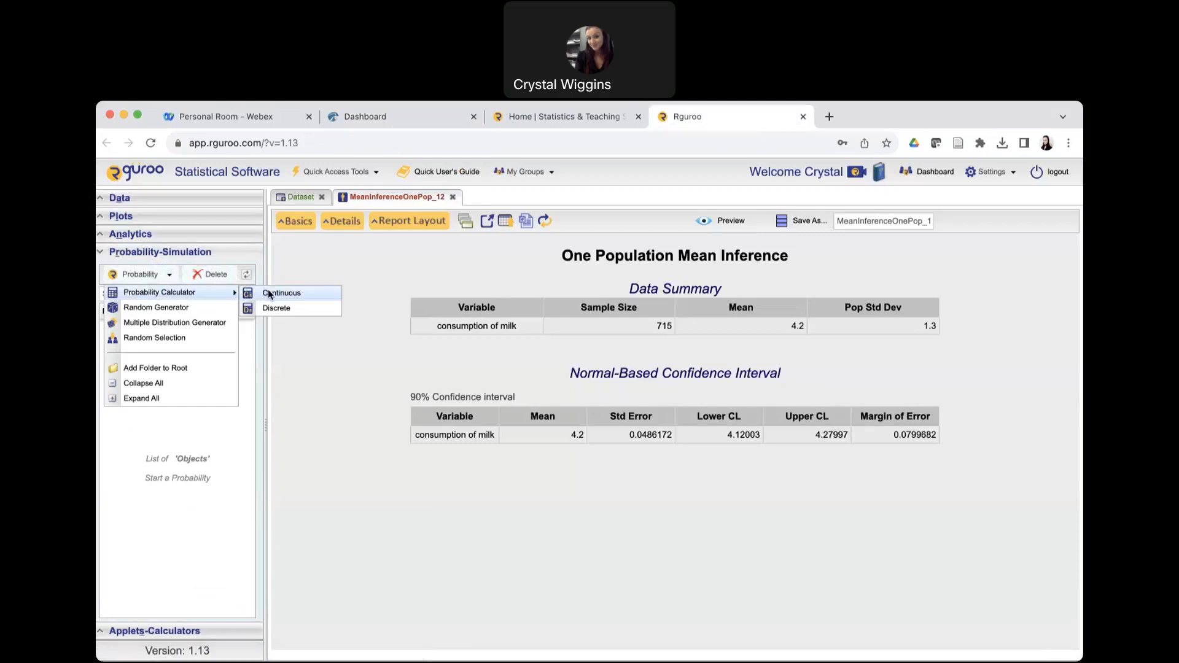
click(268, 294)
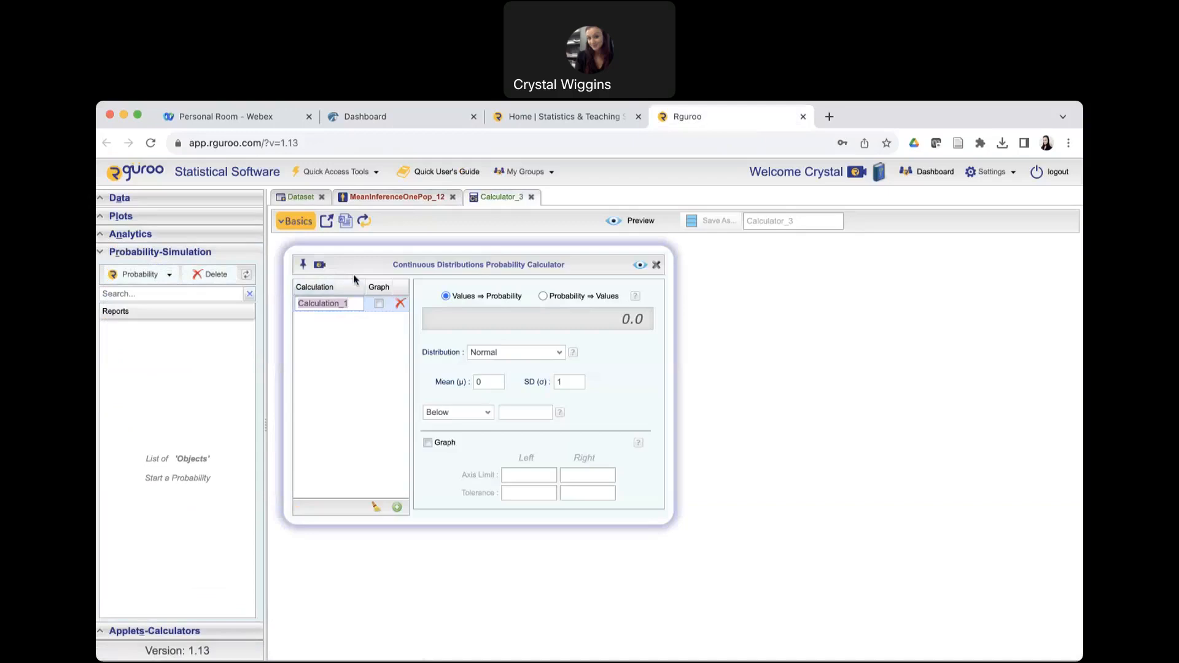
Set the calculator to find values from a probability using the Student t distribution.
click(543, 297)
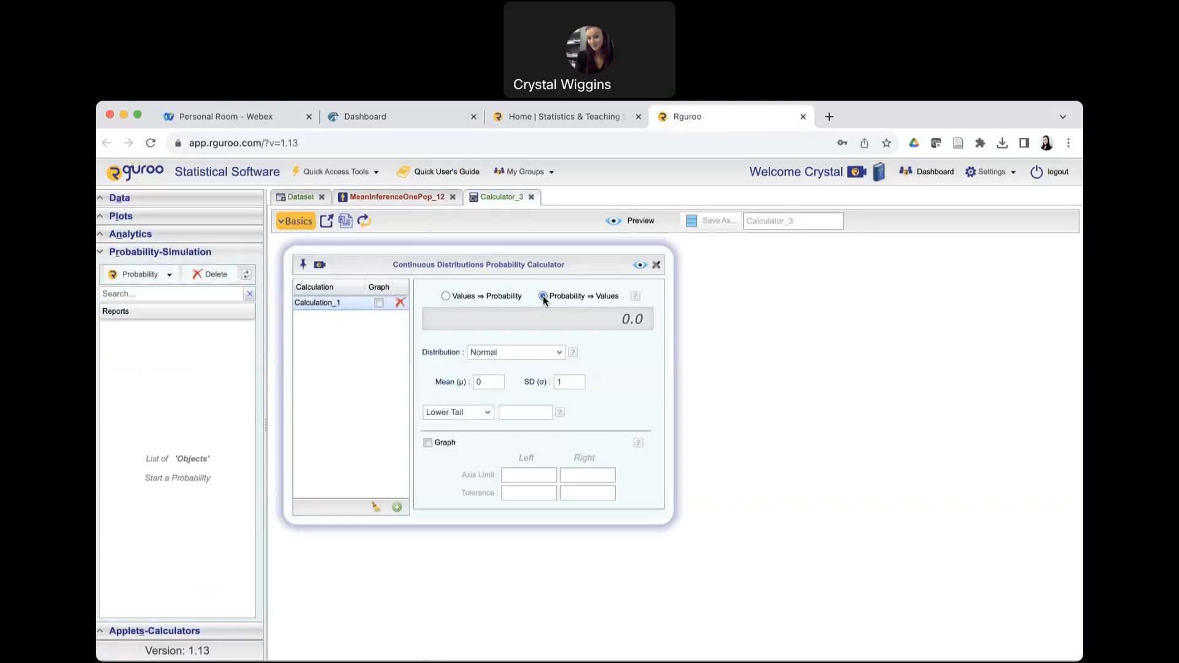
click(560, 353)
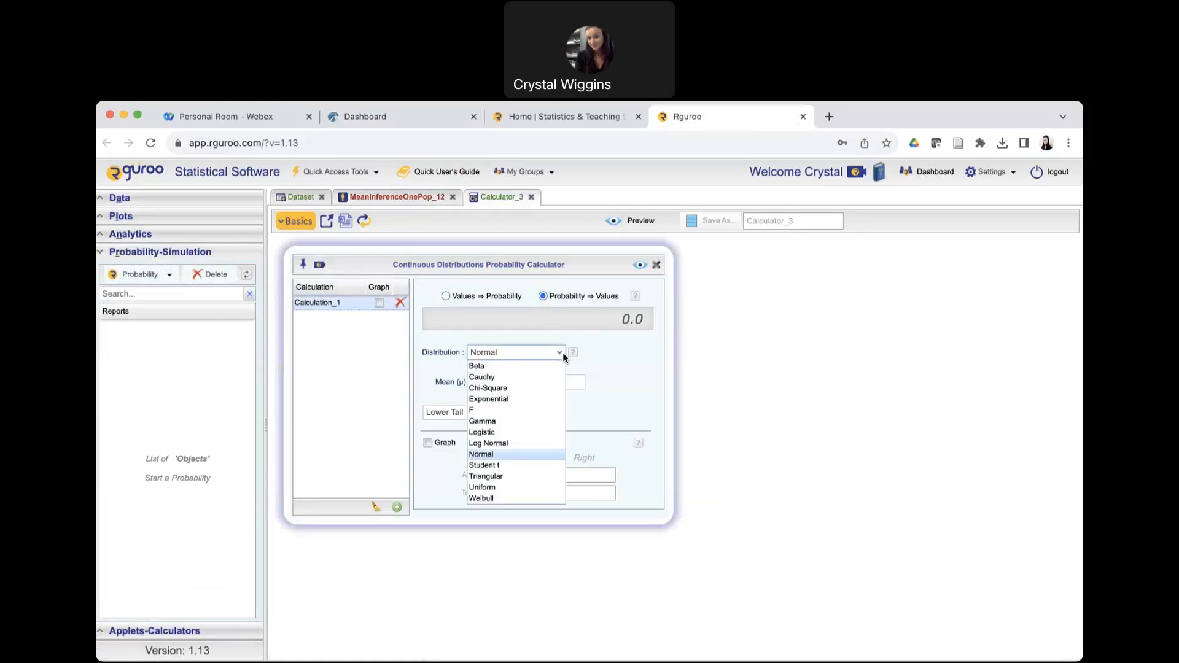
click(511, 465)
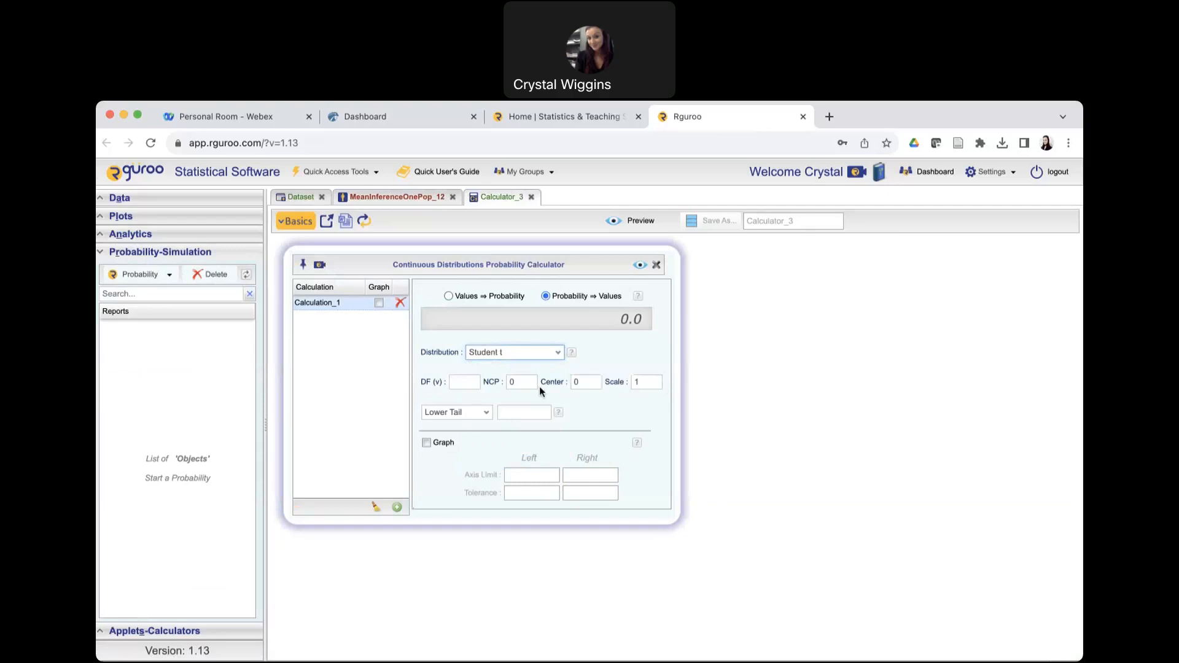
Set the Student t distribution to 26 degrees of freedom with a Between Tails probability.
click(467, 381)
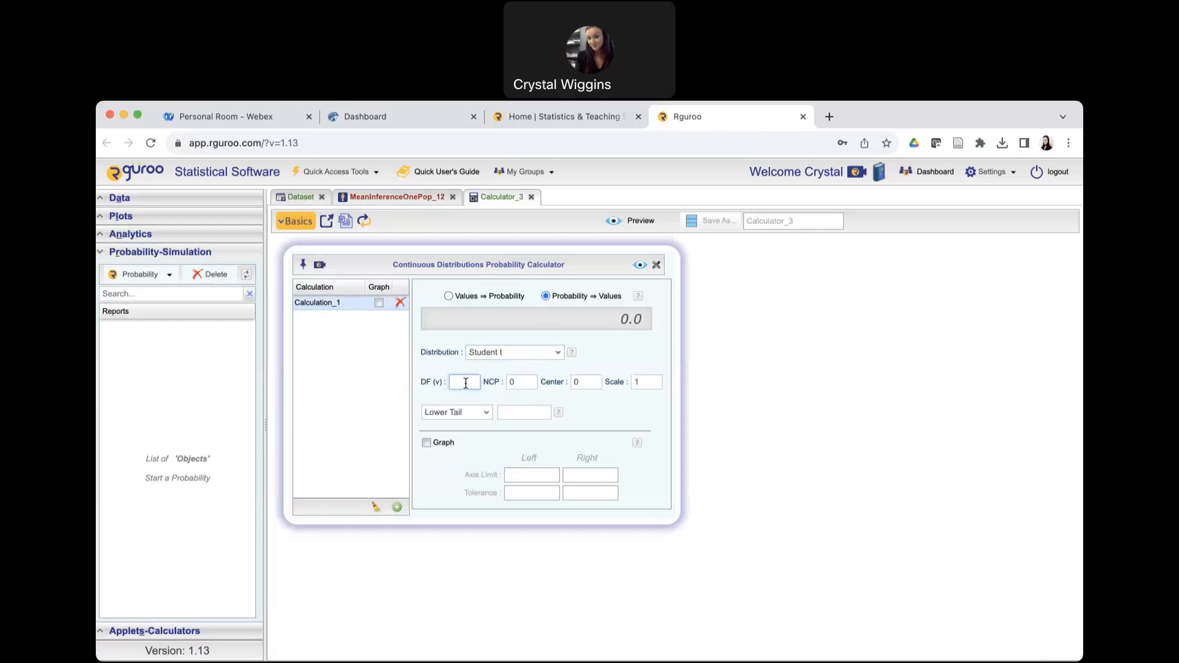
text(26)
click(489, 414)
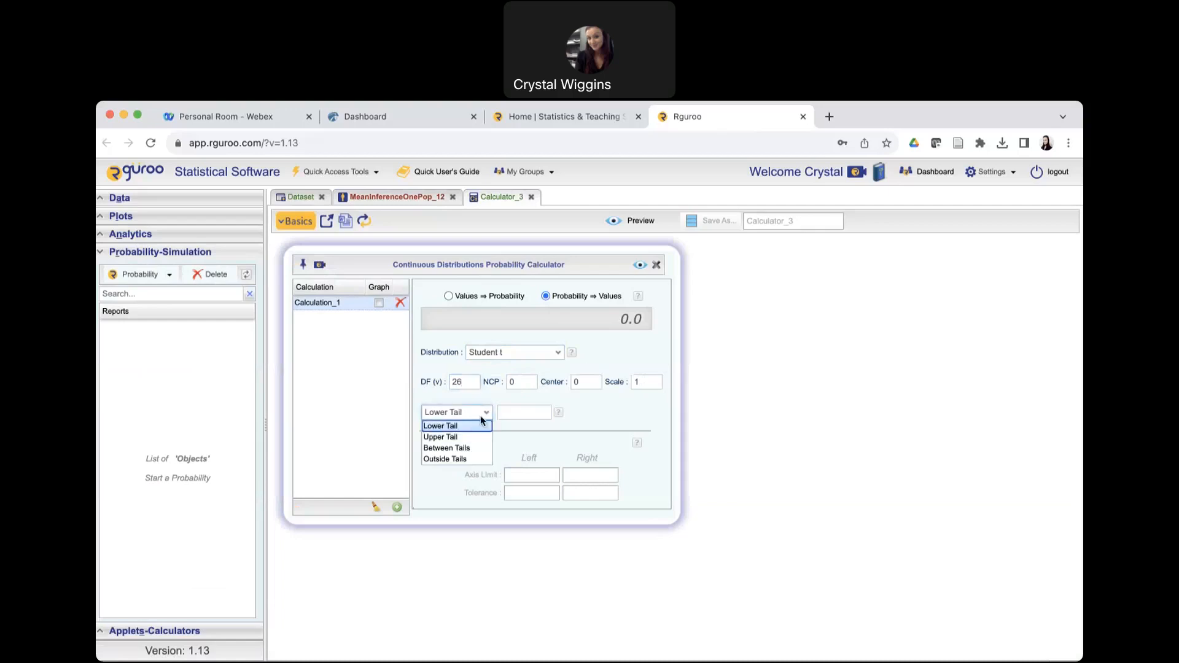
click(470, 446)
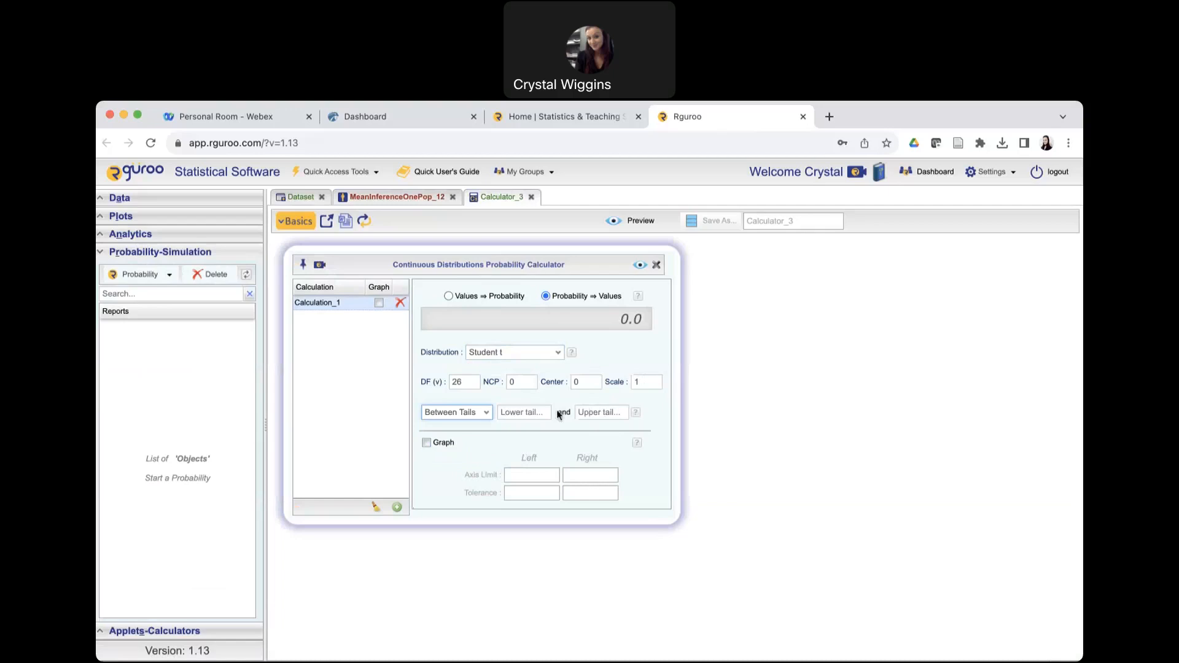
Open the Desmos scientific calculator from the applet collection.
click(106, 258)
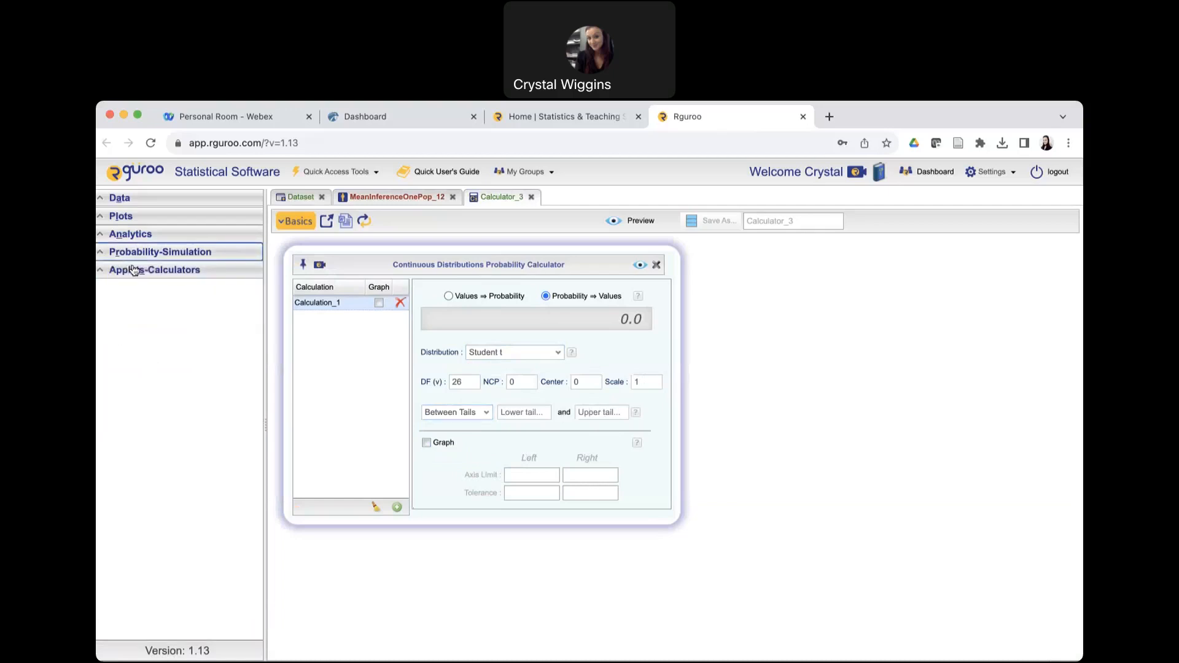
click(117, 270)
click(116, 356)
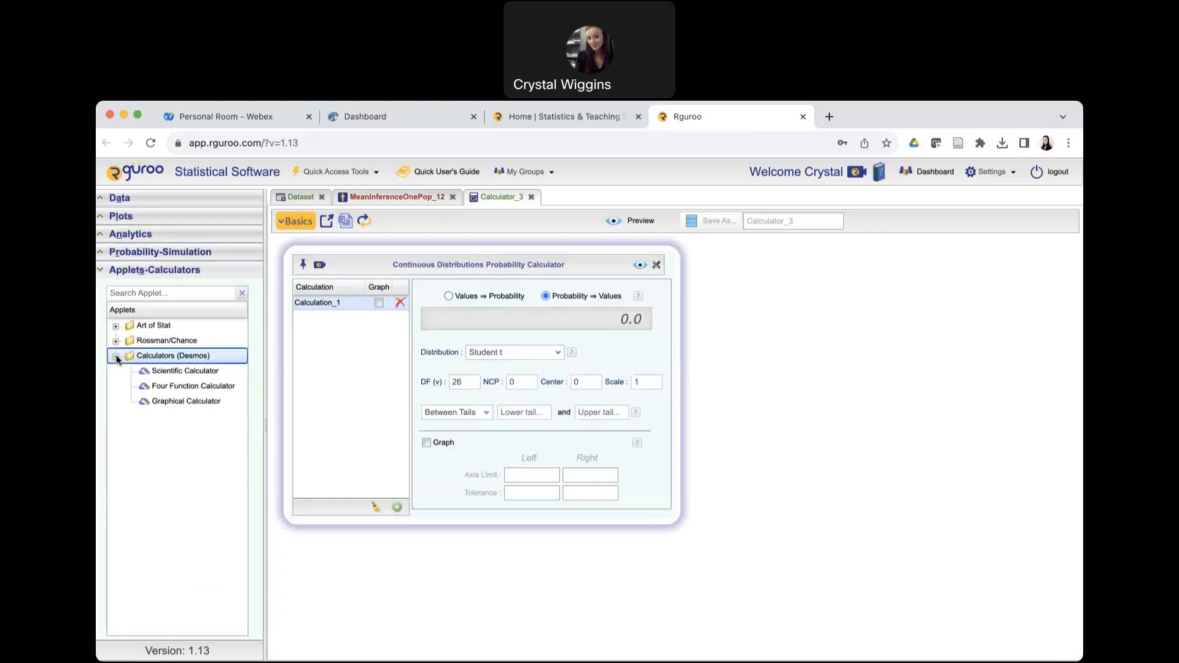
double_click(158, 370)
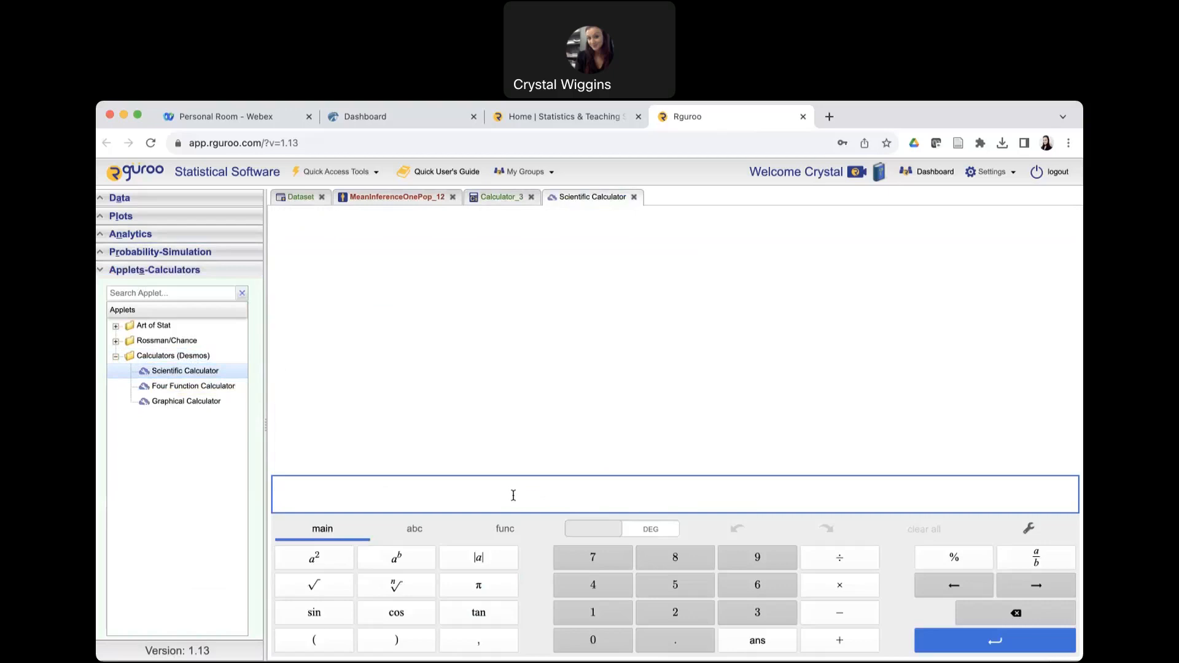
Compute 1 − .90, divide 0.1 by 2, and copy the resulting tail probability.
text(1)
text(-.90)
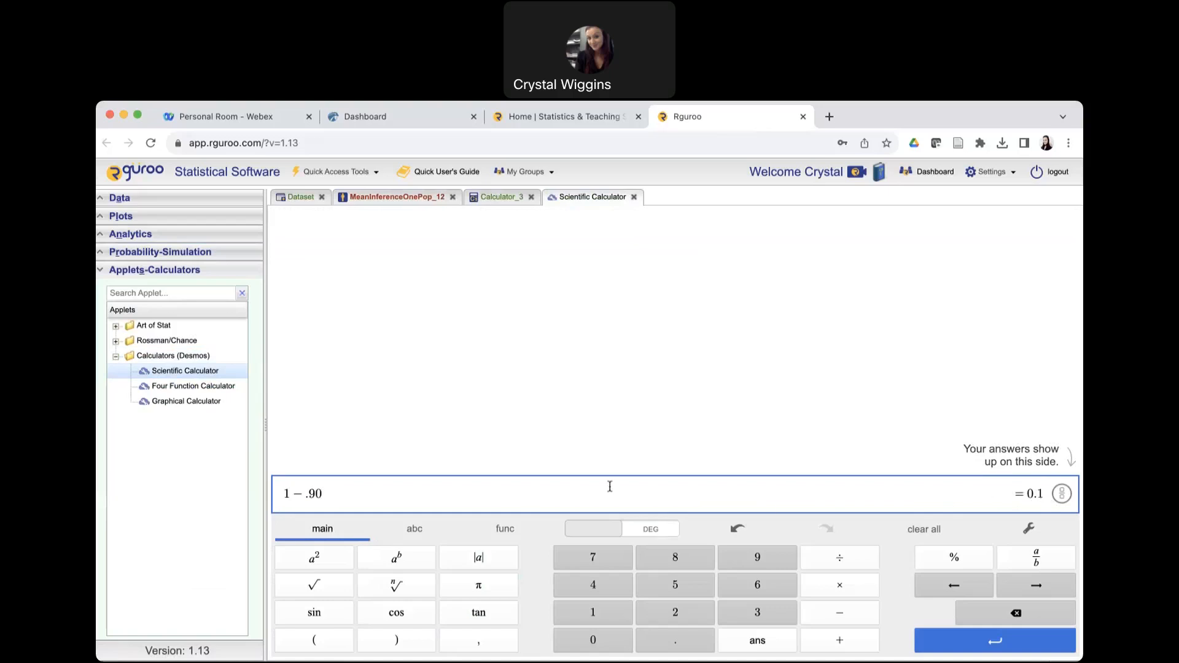
key(Return)
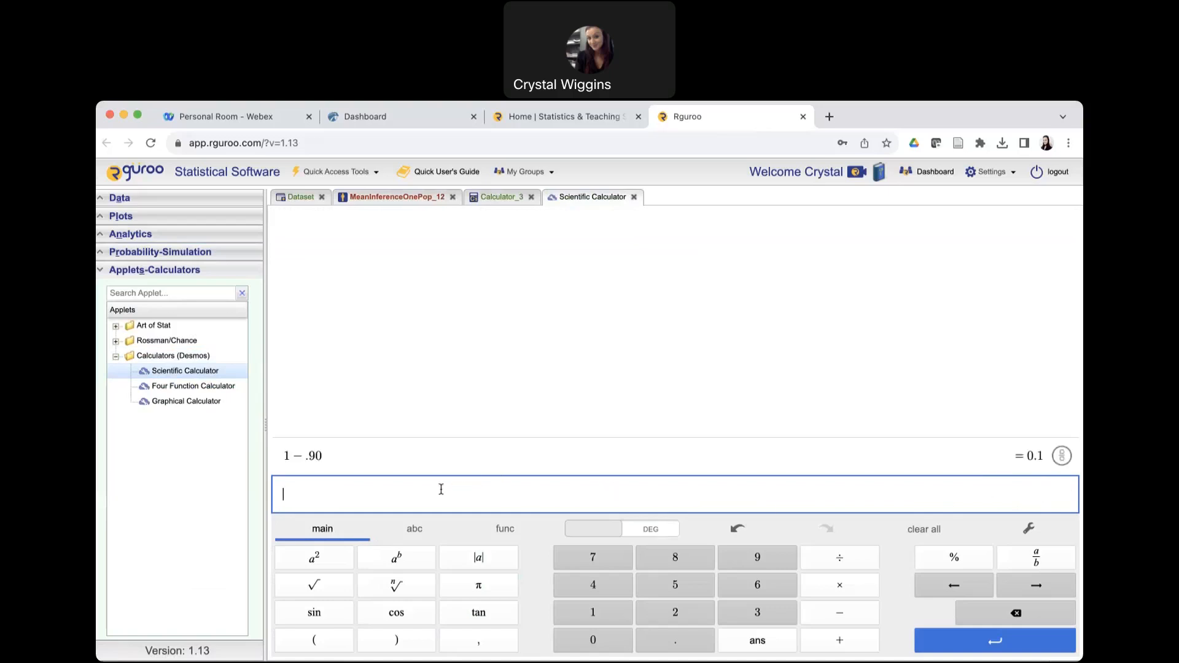
text(0.1)
click(826, 559)
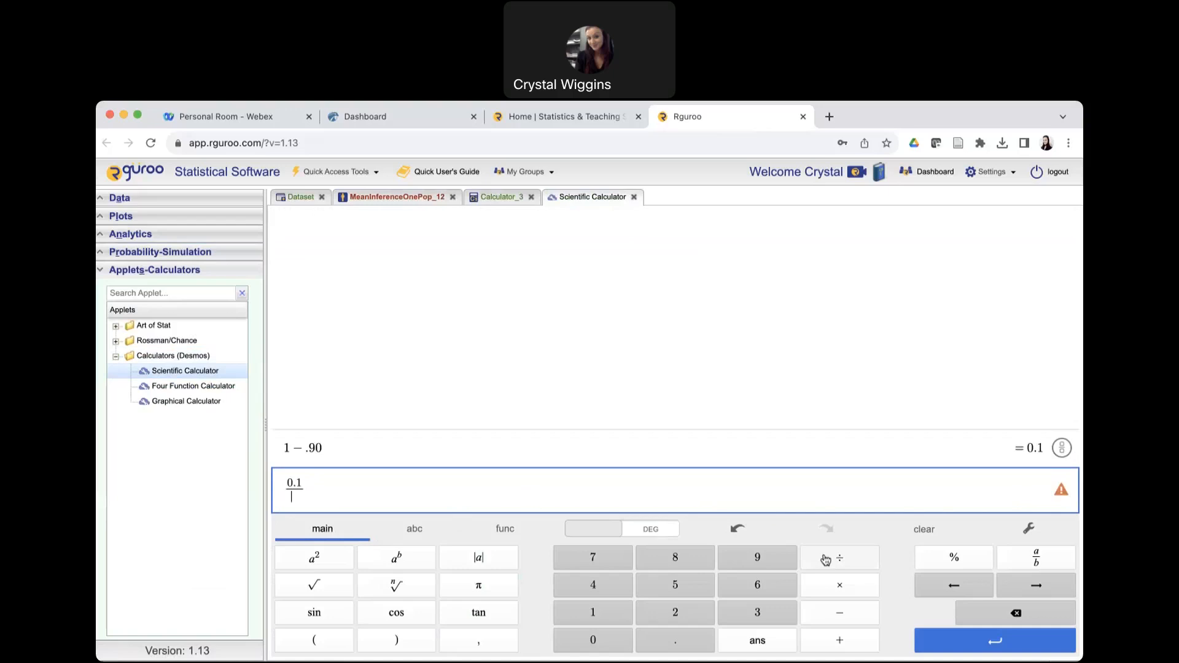
text(2)
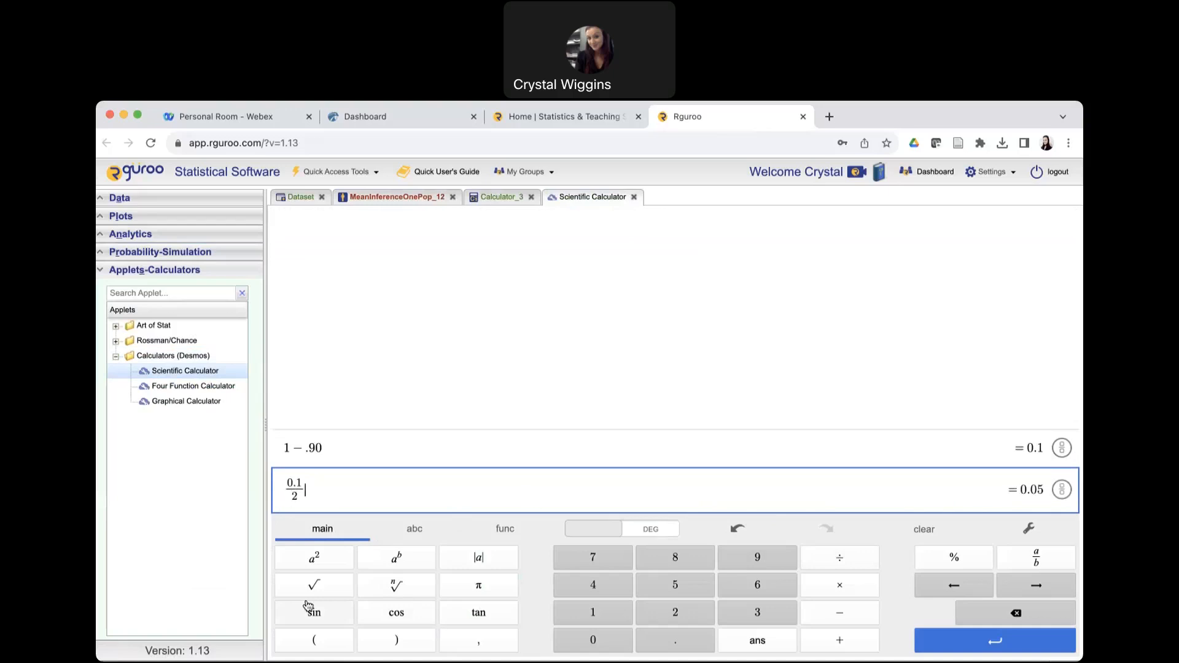
drag(1046, 489, 1021, 489)
key(ctrl+c)
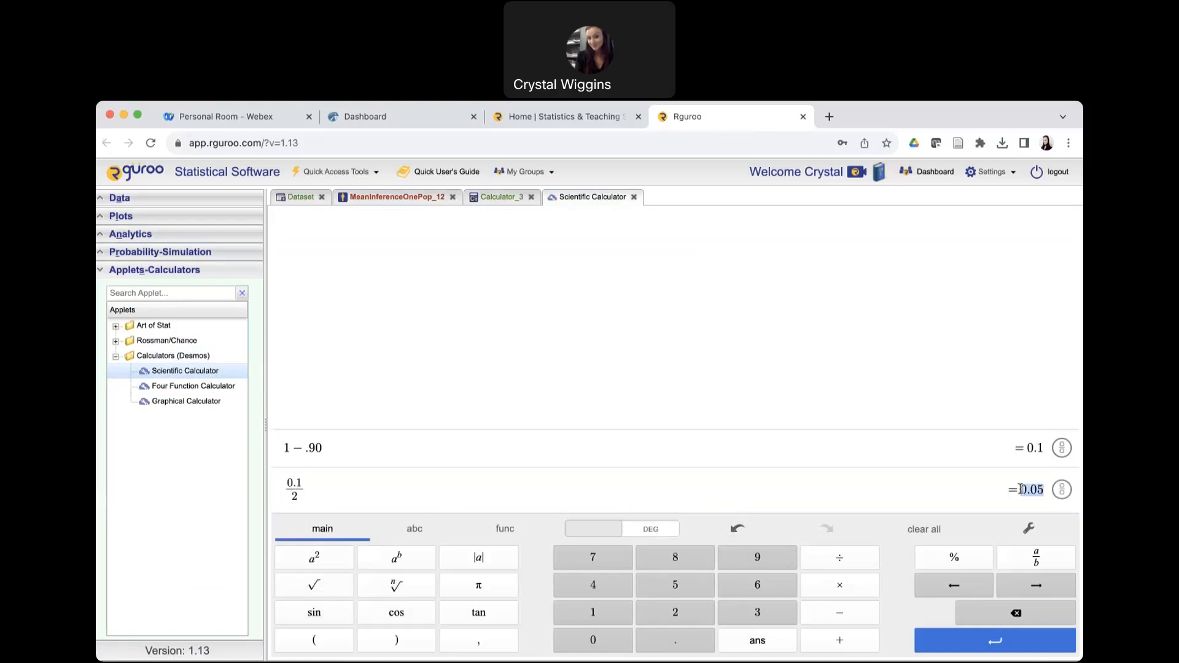
Return to the probability calculator, enter 0.05 for both the lower and upper tails, and calculate the critical values.
click(489, 198)
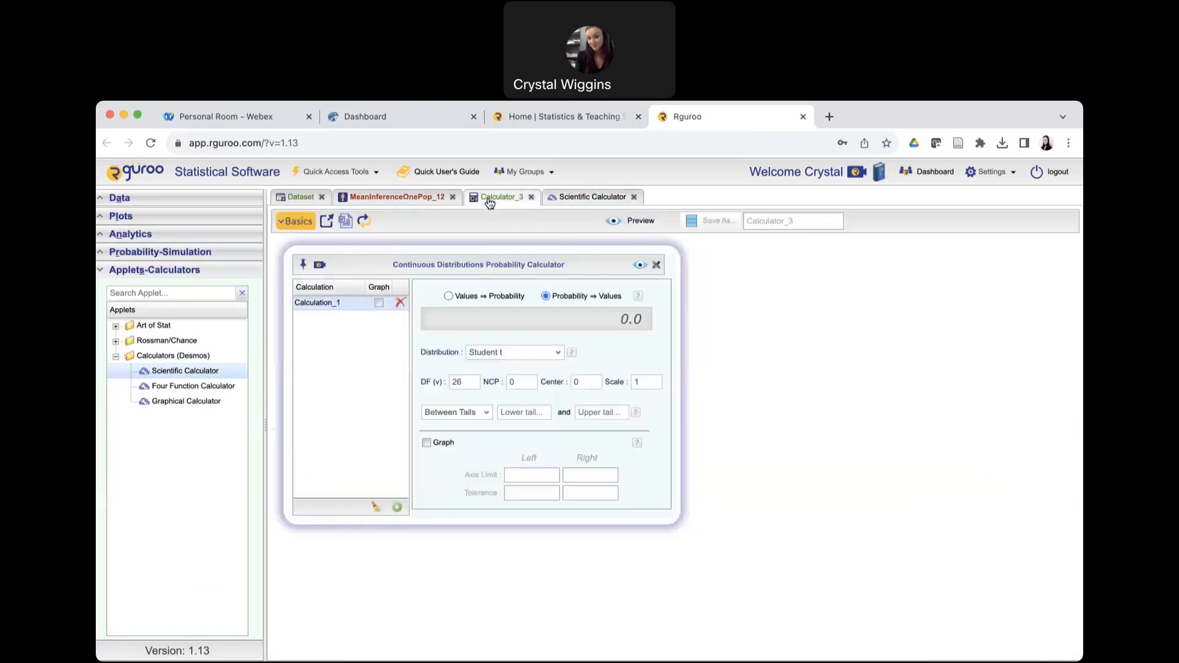
click(525, 411)
key(ctrl+v)
click(587, 414)
key(ctrl+v)
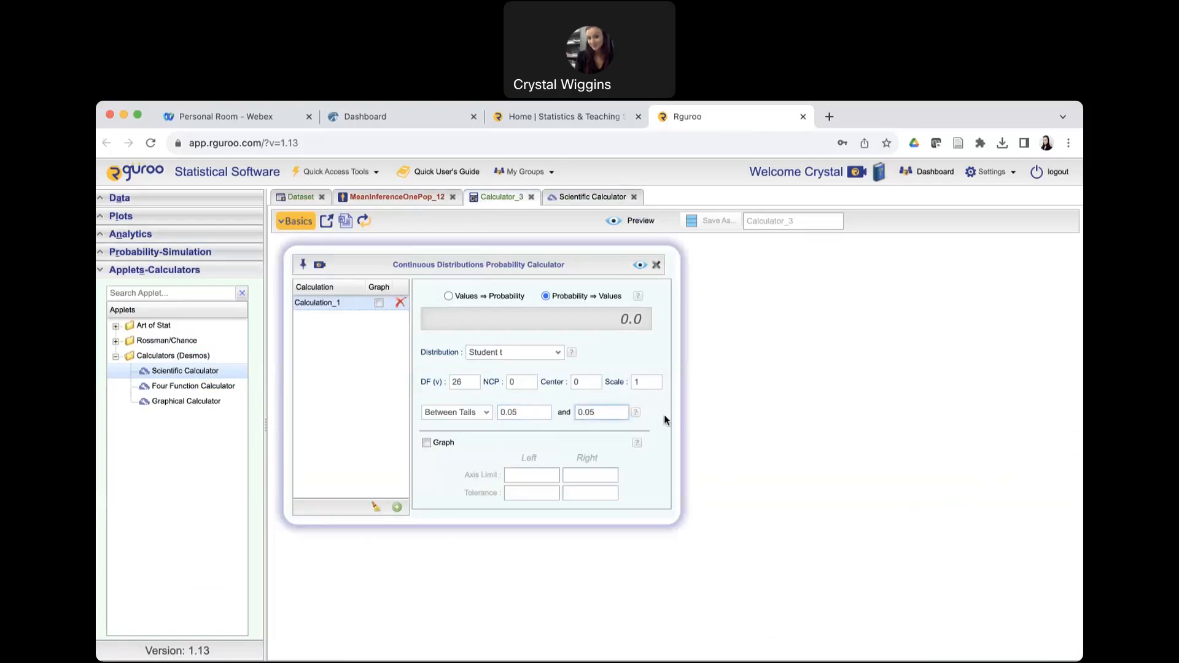
click(640, 264)
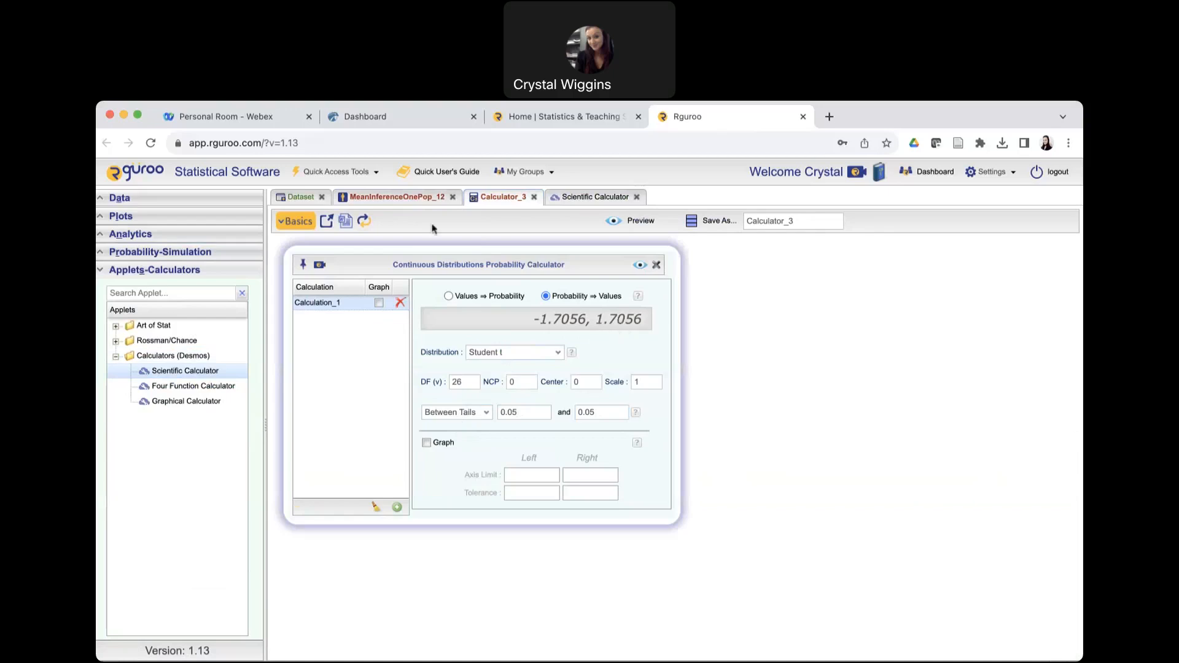
Switch to the Hawkes question and submit 1.706 as the critical value, rechecking the calculator result first.
click(375, 121)
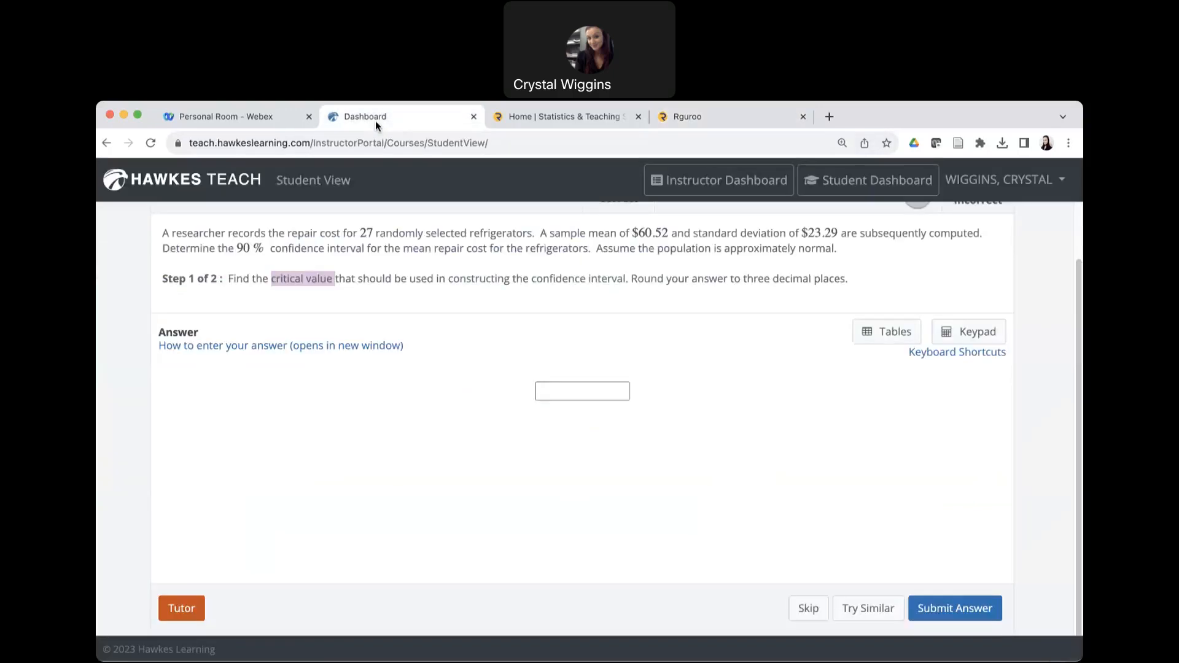
click(755, 116)
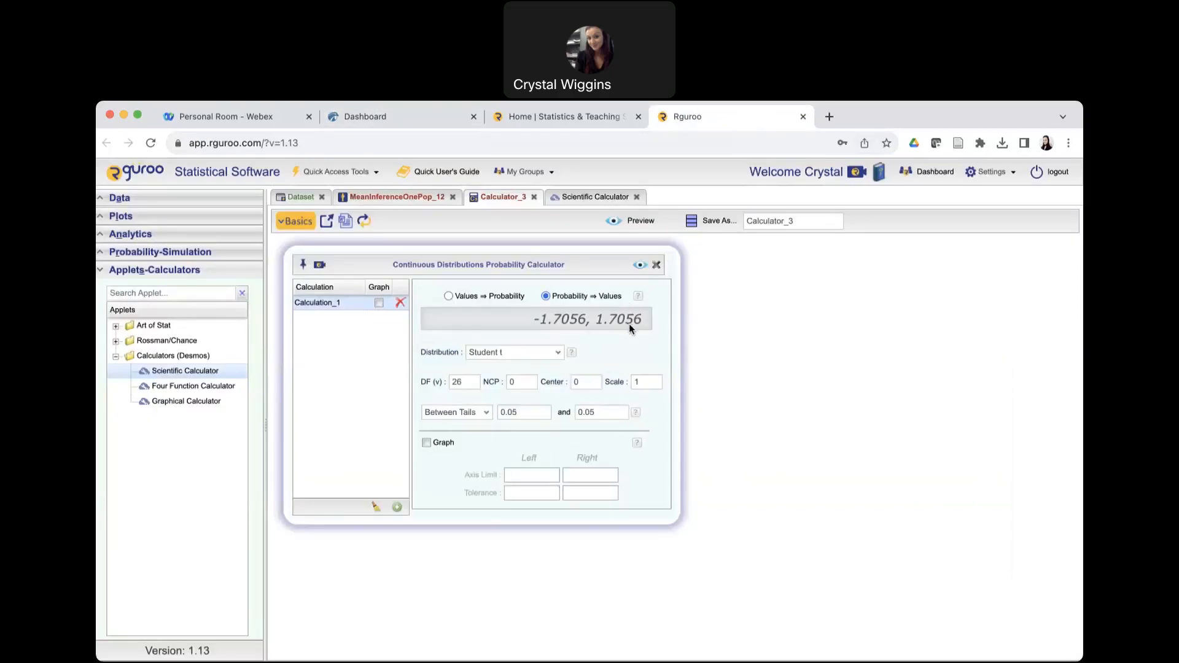
click(372, 117)
click(546, 390)
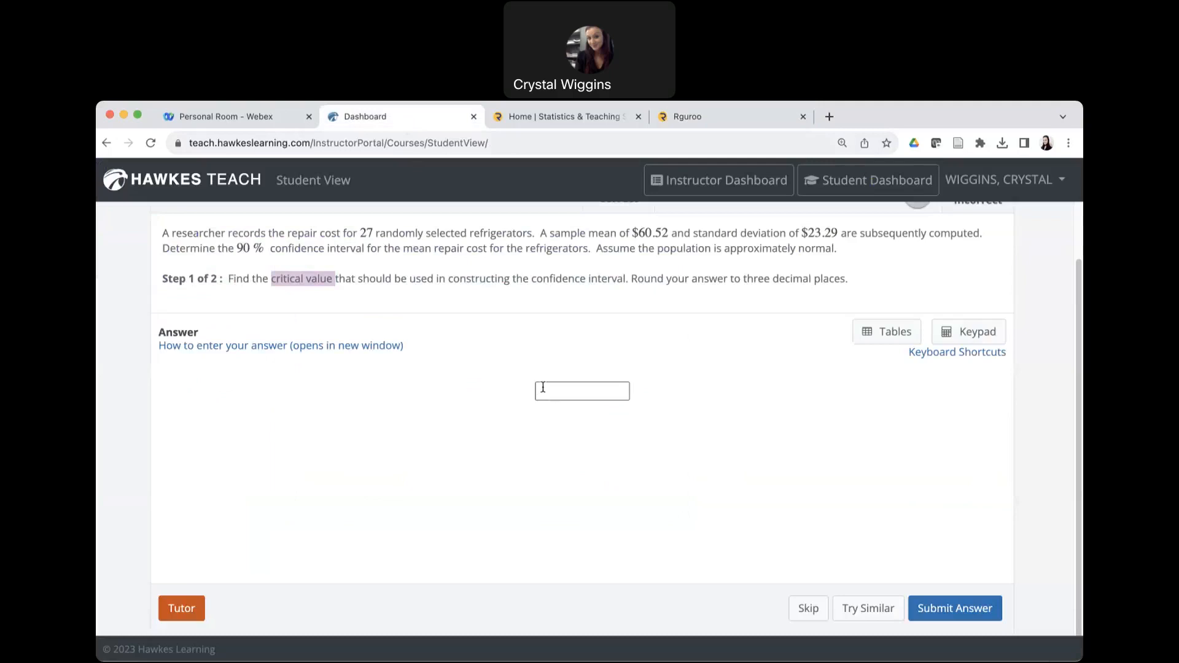
text(1.706)
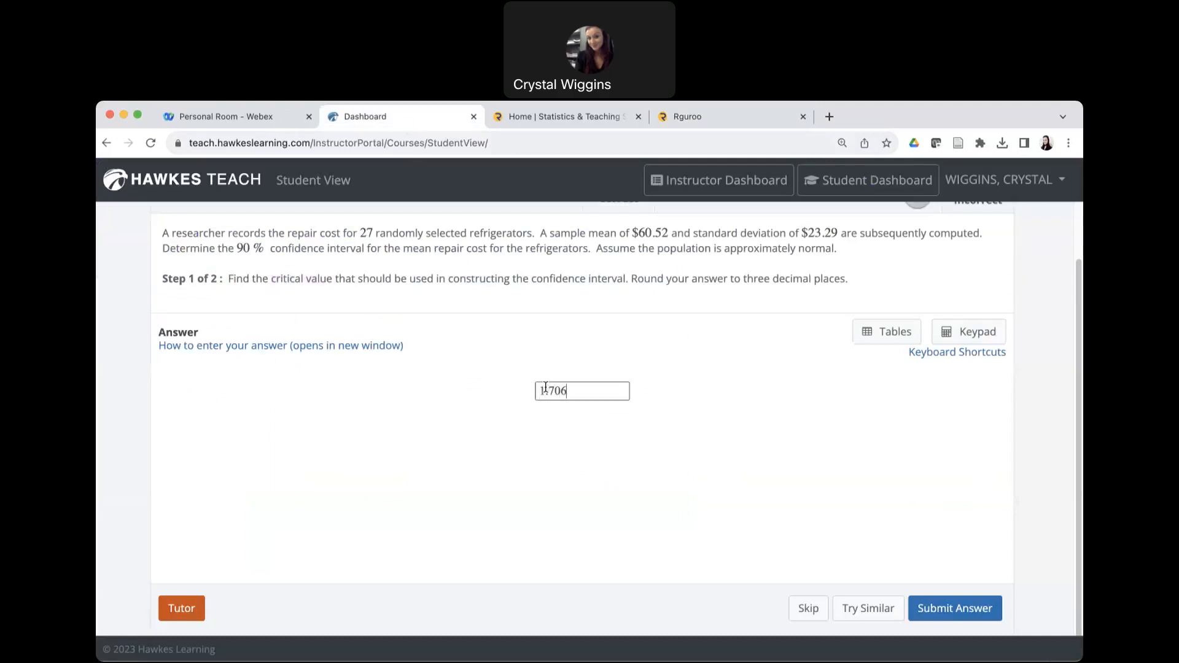
click(981, 618)
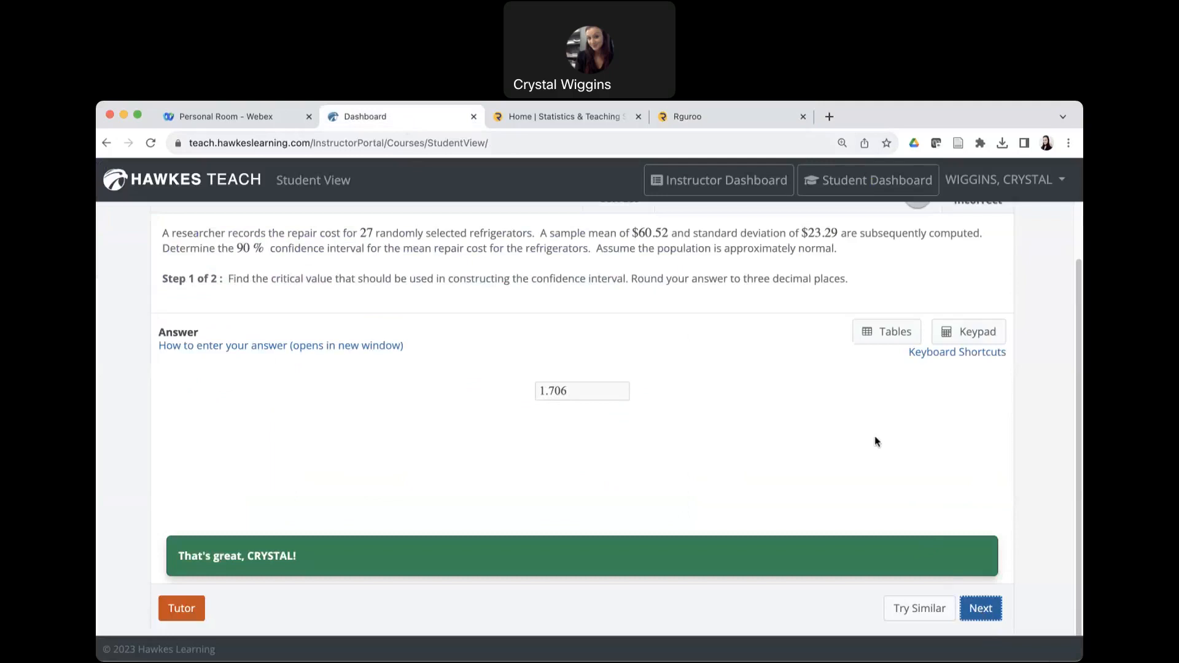
Advance to the confidence interval step, then skip ahead to question 7 about airport noise levels.
click(981, 611)
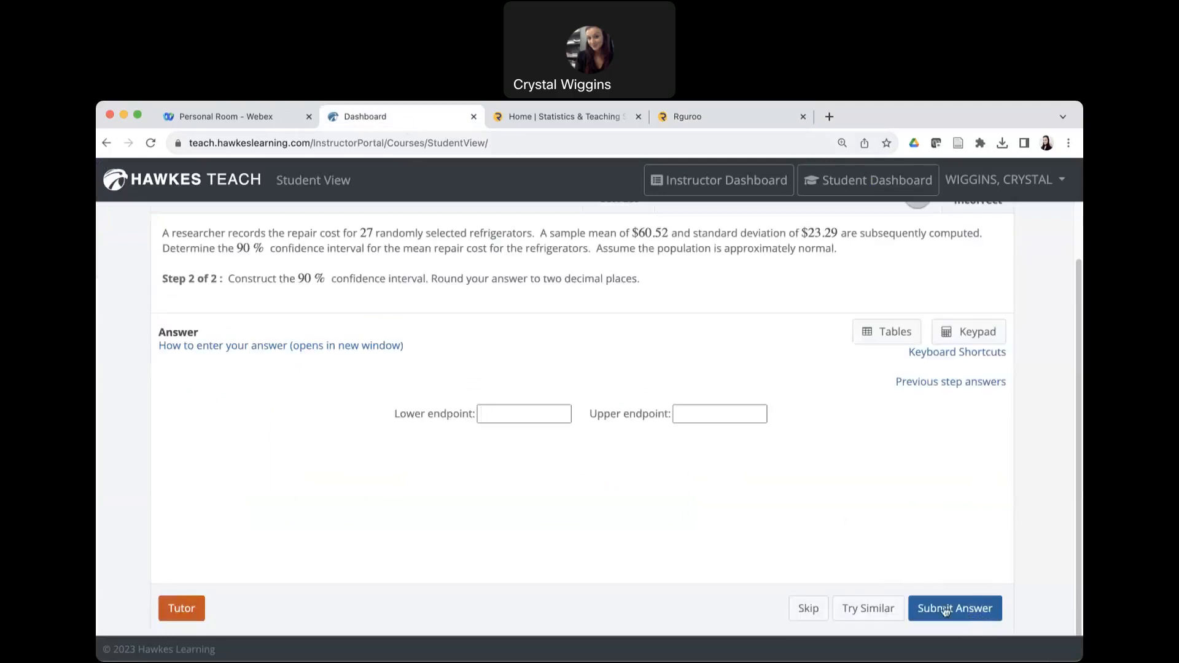
click(815, 615)
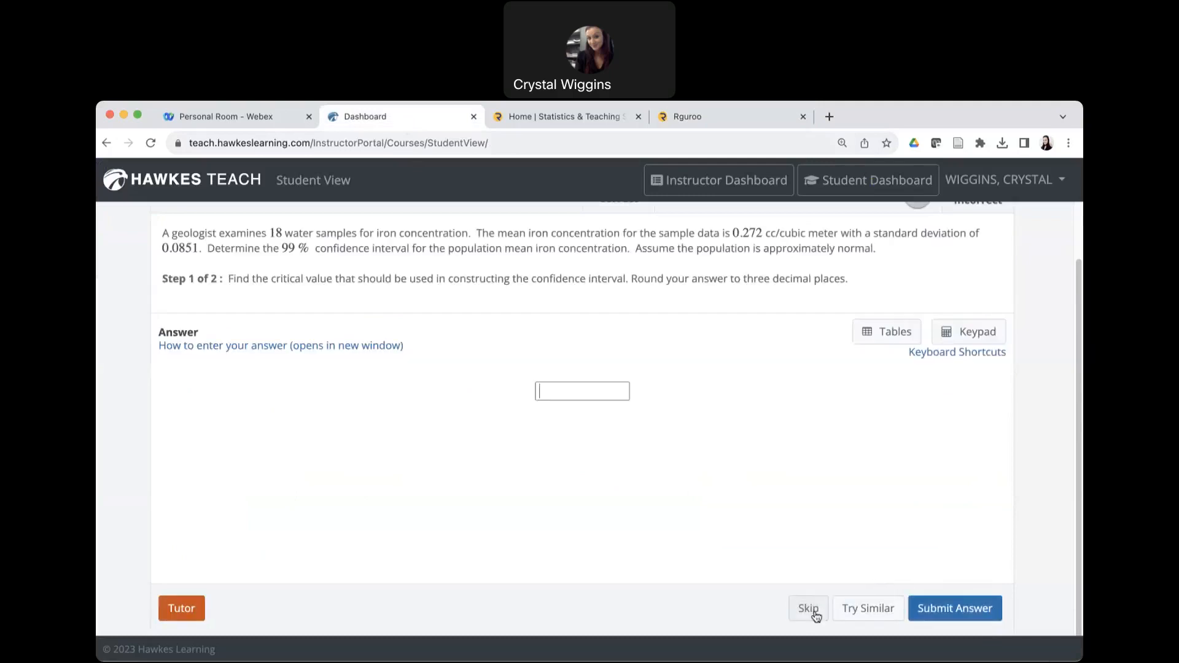
click(806, 611)
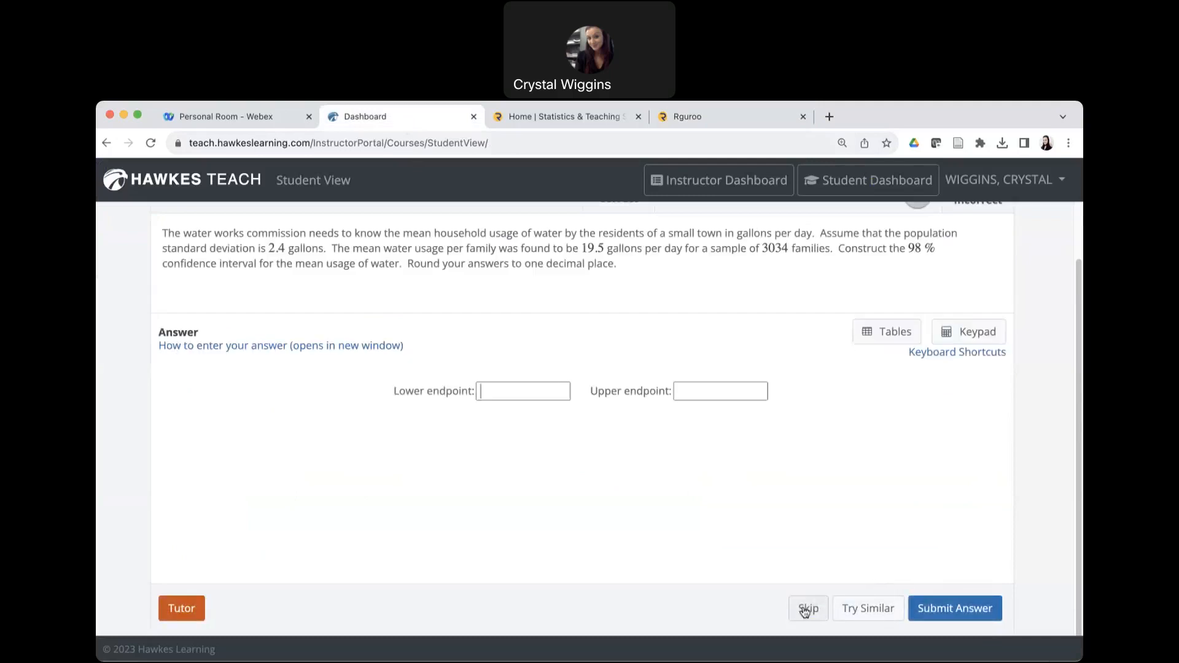
click(805, 612)
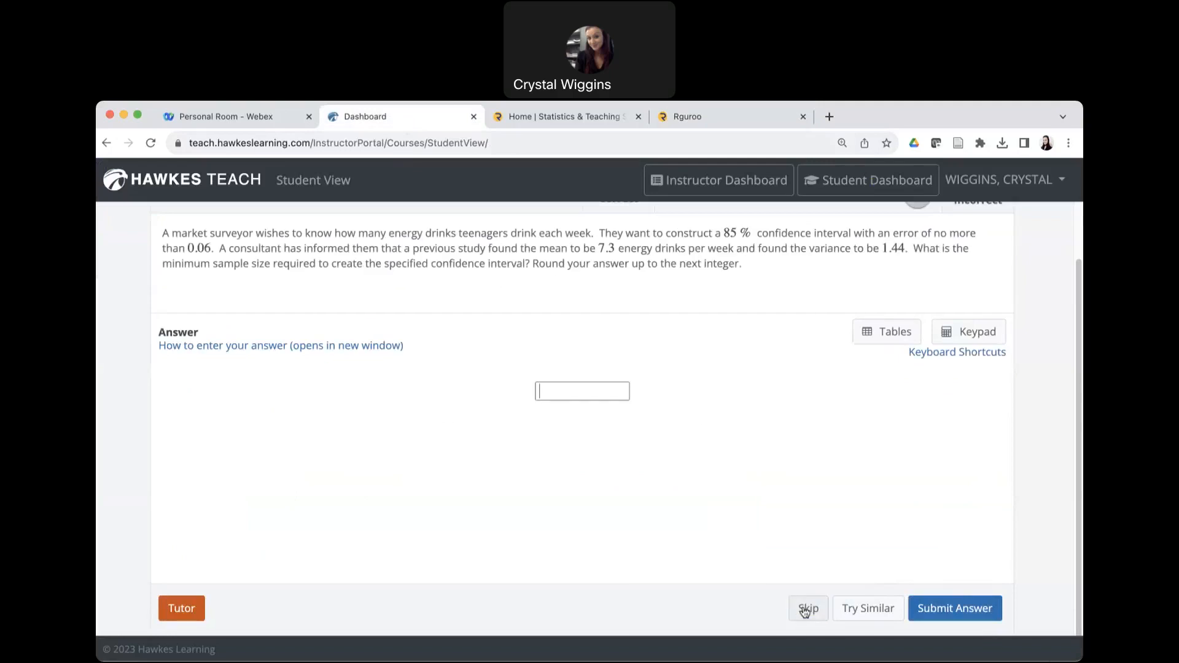
click(805, 611)
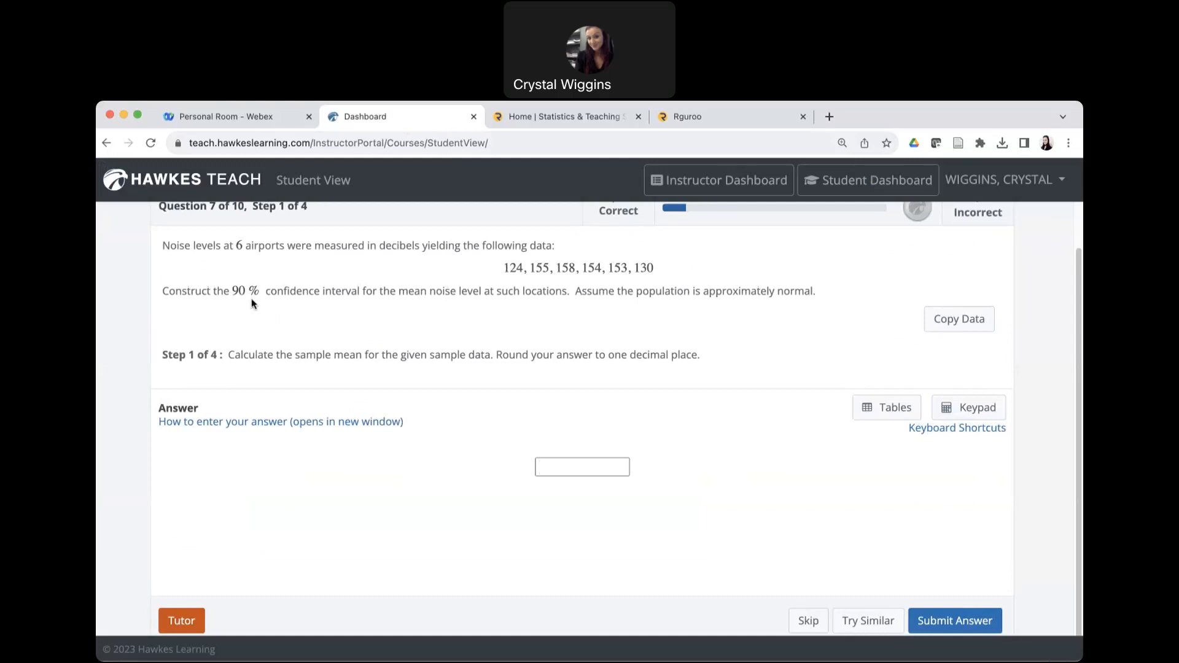
Switch to Rguroo and bring up the empty dataset.
key(super+Tab)
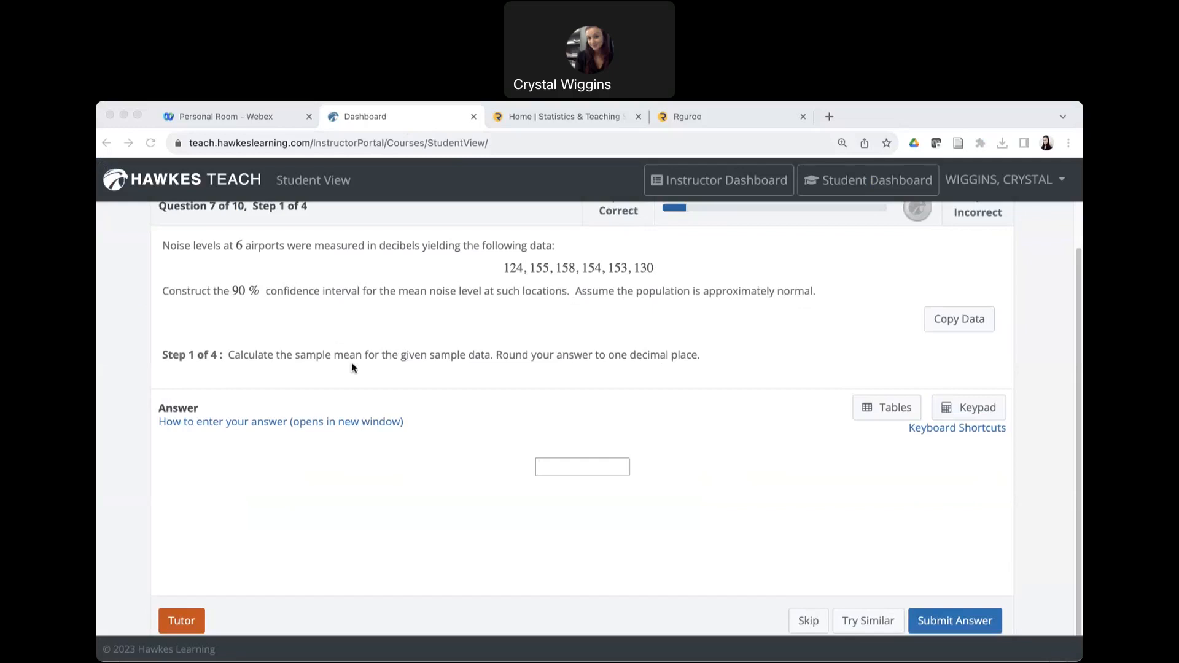
click(772, 116)
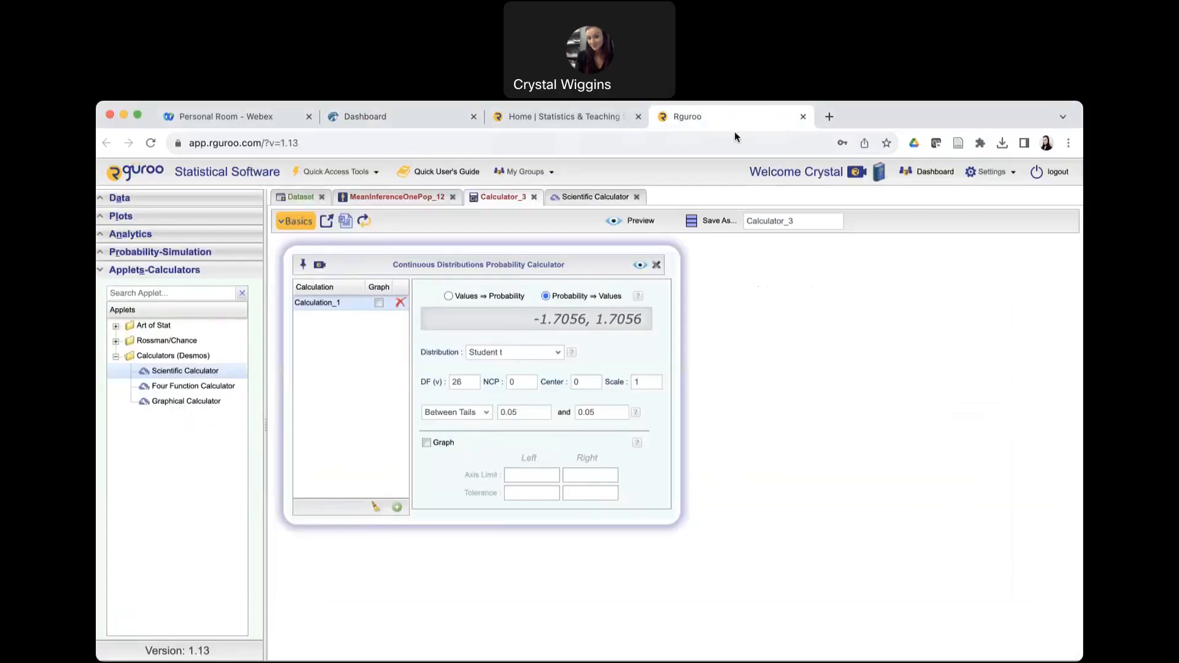
click(298, 199)
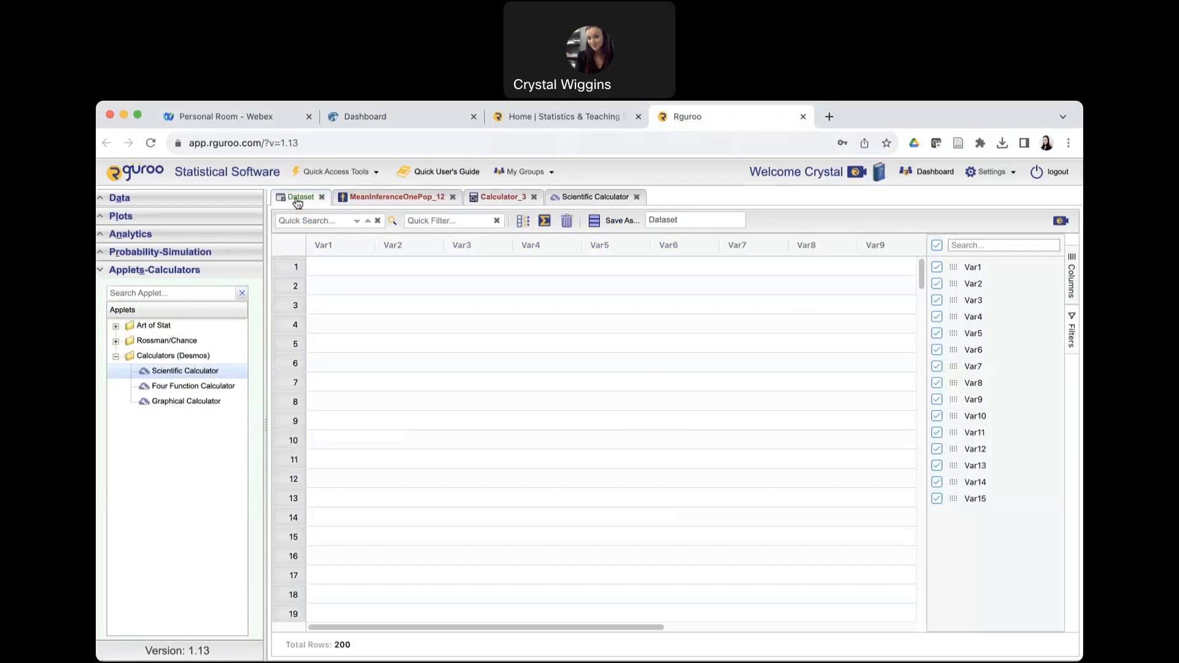
click(103, 199)
click(164, 221)
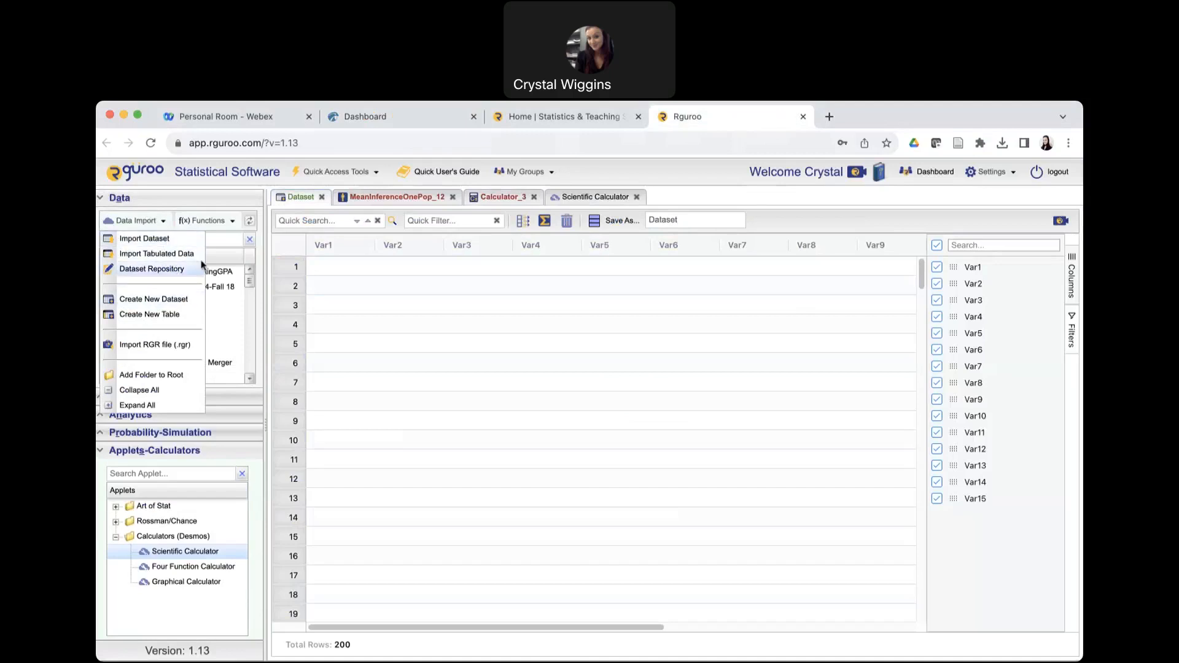
click(222, 200)
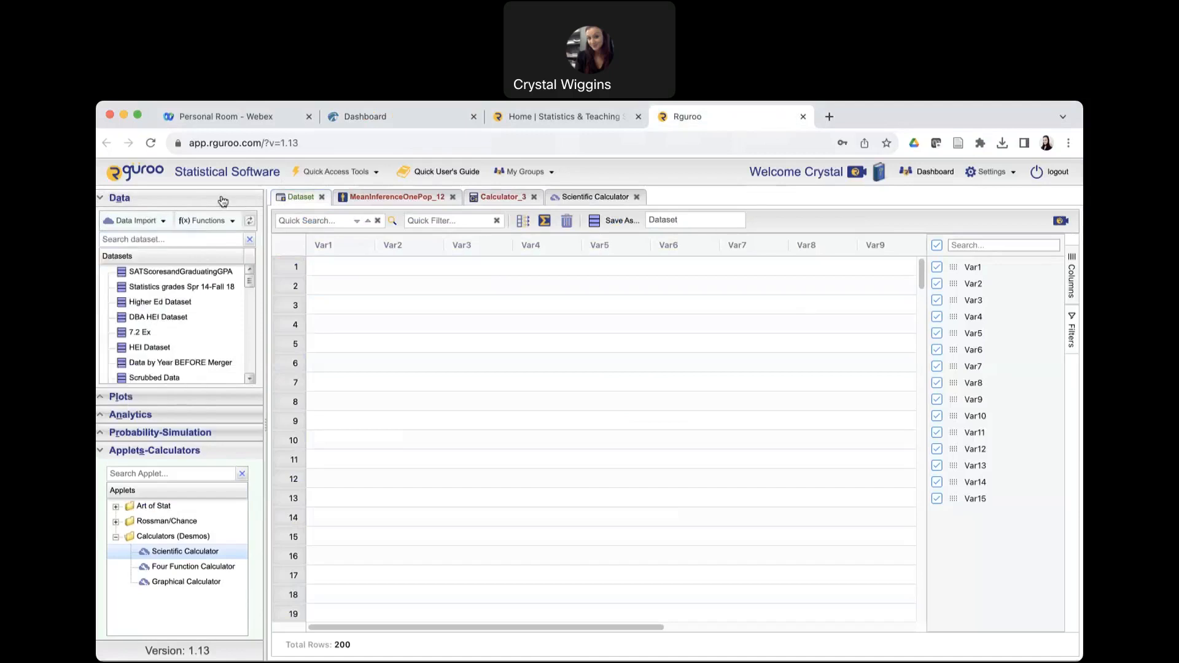
Enter the first three airport noise levels, 124, 155 and 158, in rows 1 to 3 of Var1, rechecking the Hawkes question's data.
double_click(335, 268)
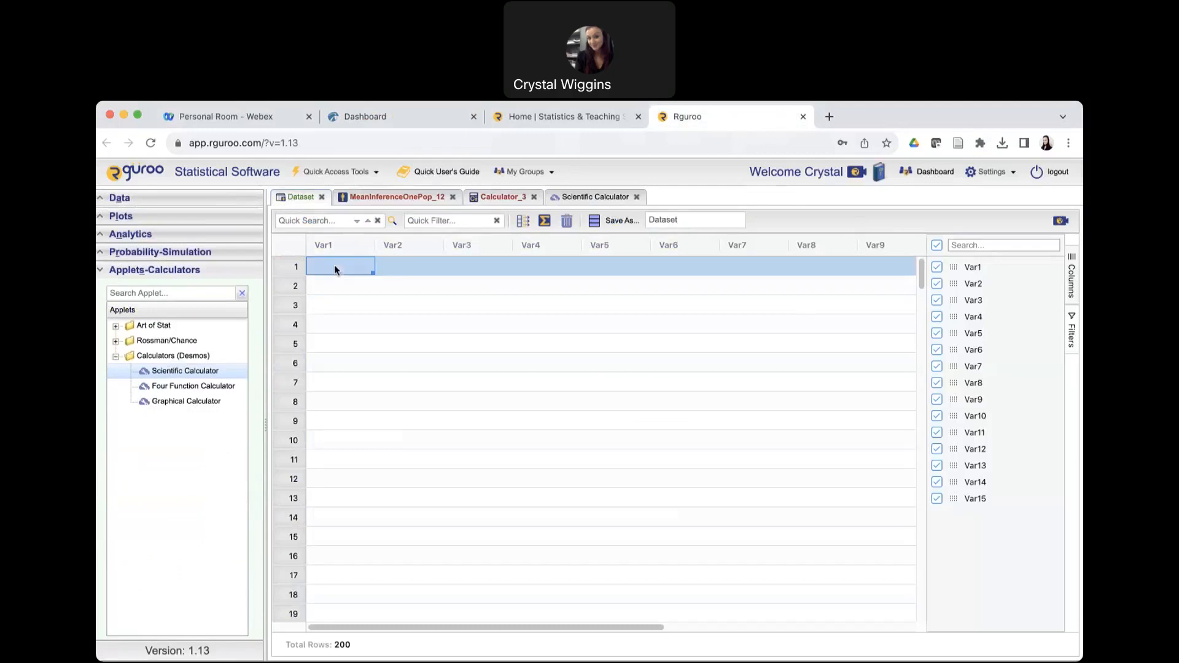
text(124)
click(346, 288)
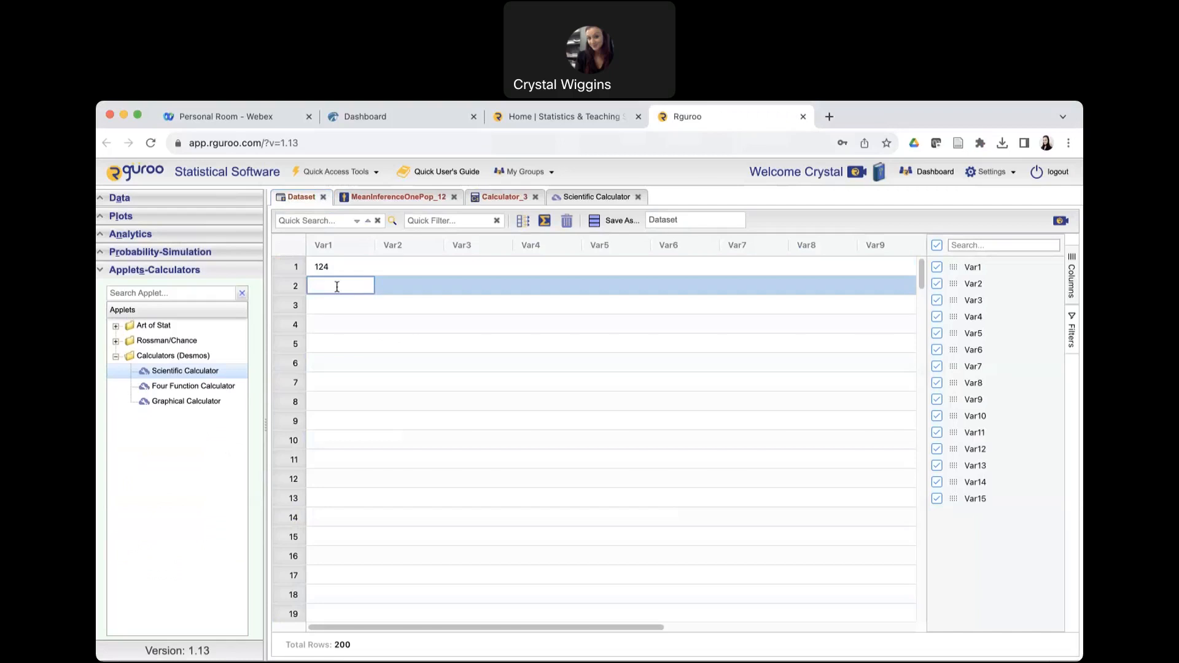
click(366, 116)
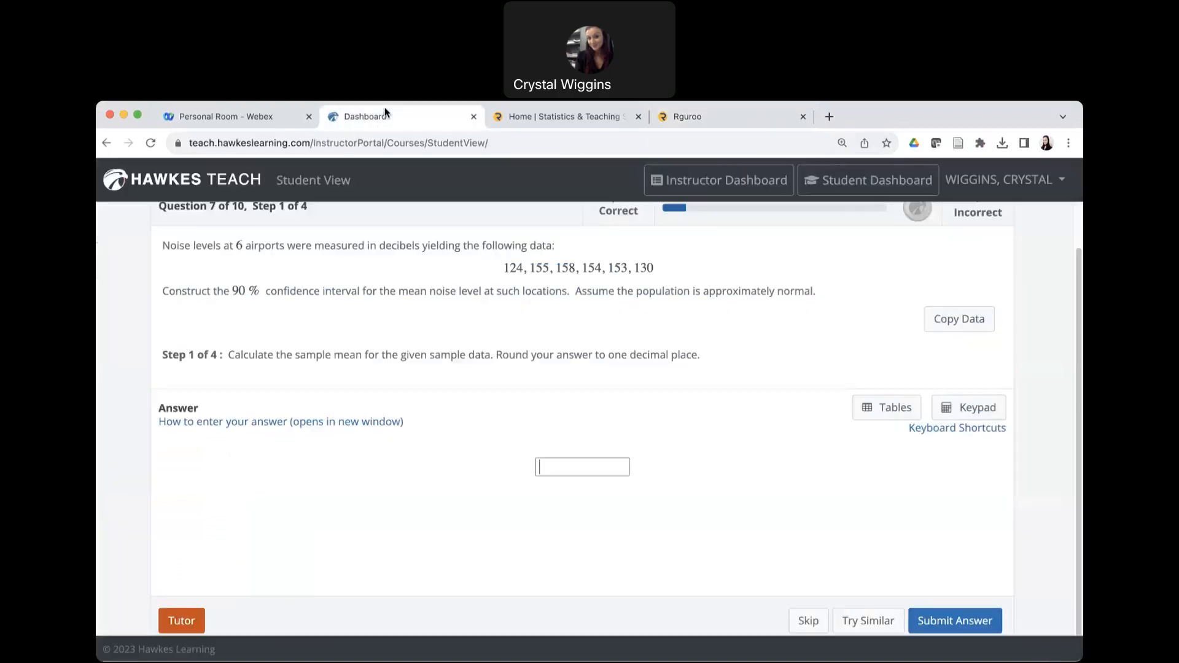
click(765, 120)
double_click(319, 293)
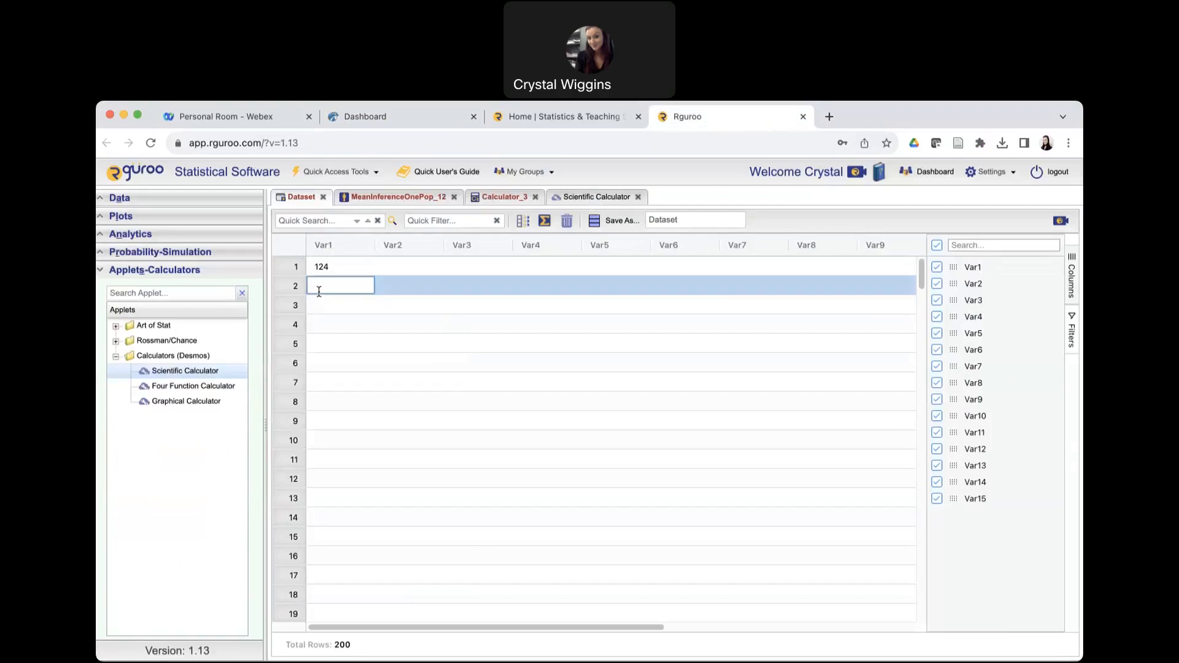
text(155)
click(319, 311)
double_click(318, 309)
text(158)
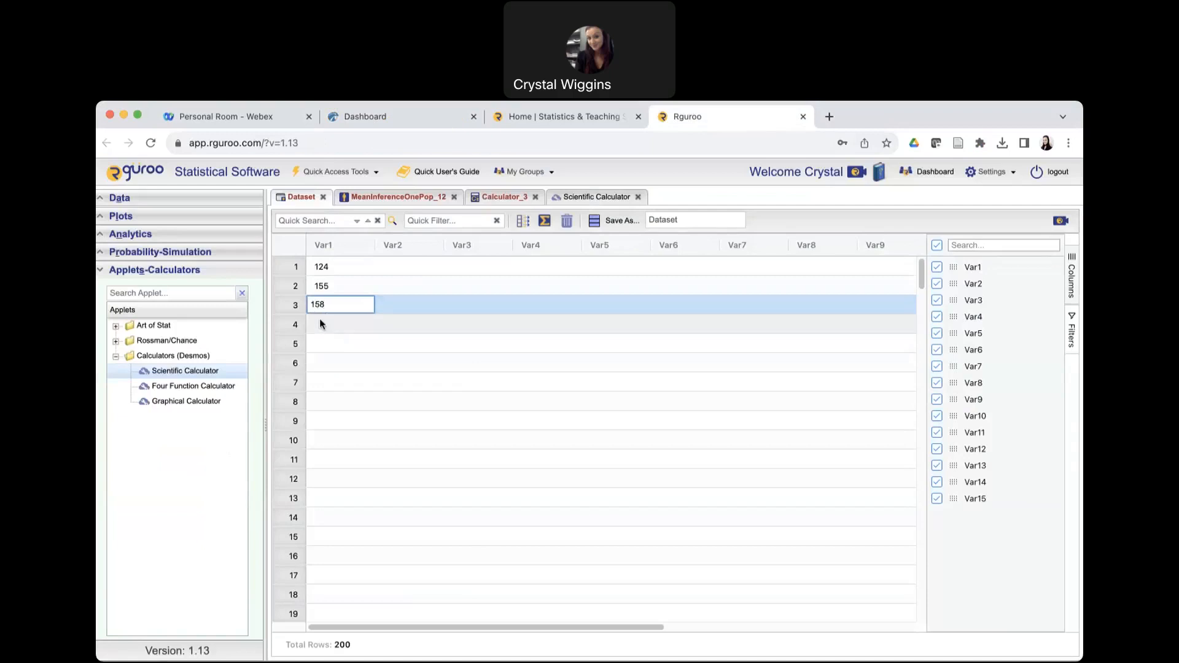
Enter the remaining noise levels, 154, 153 and 130, in rows 4 to 6 of Var1.
double_click(320, 320)
text(154)
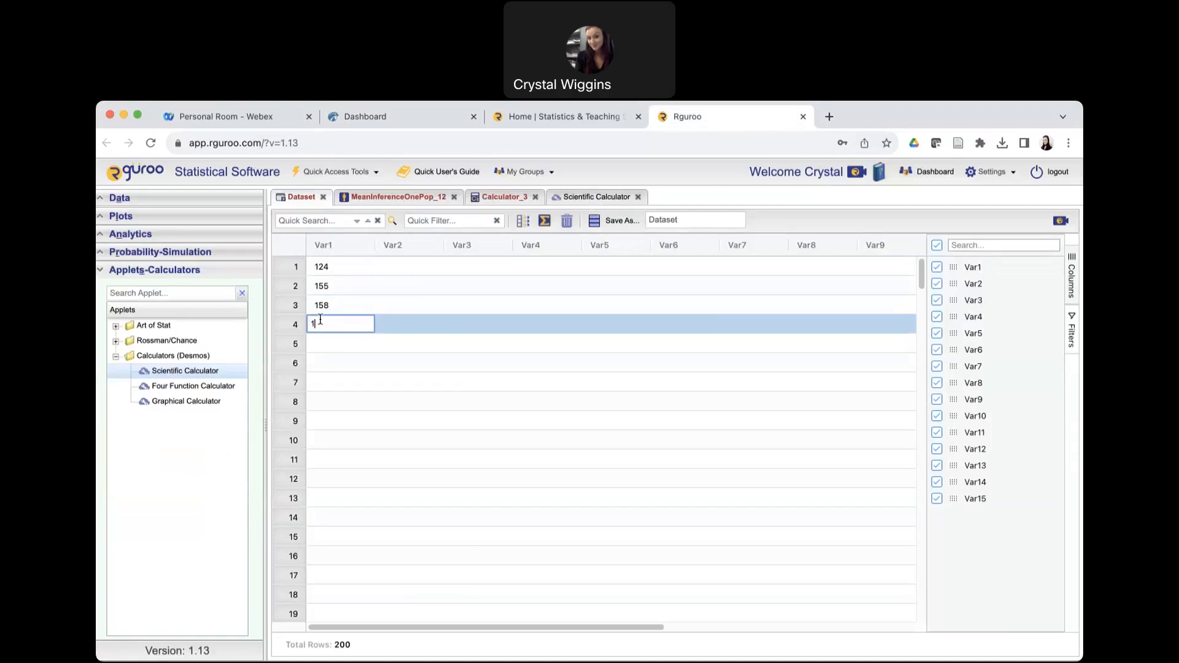
double_click(323, 344)
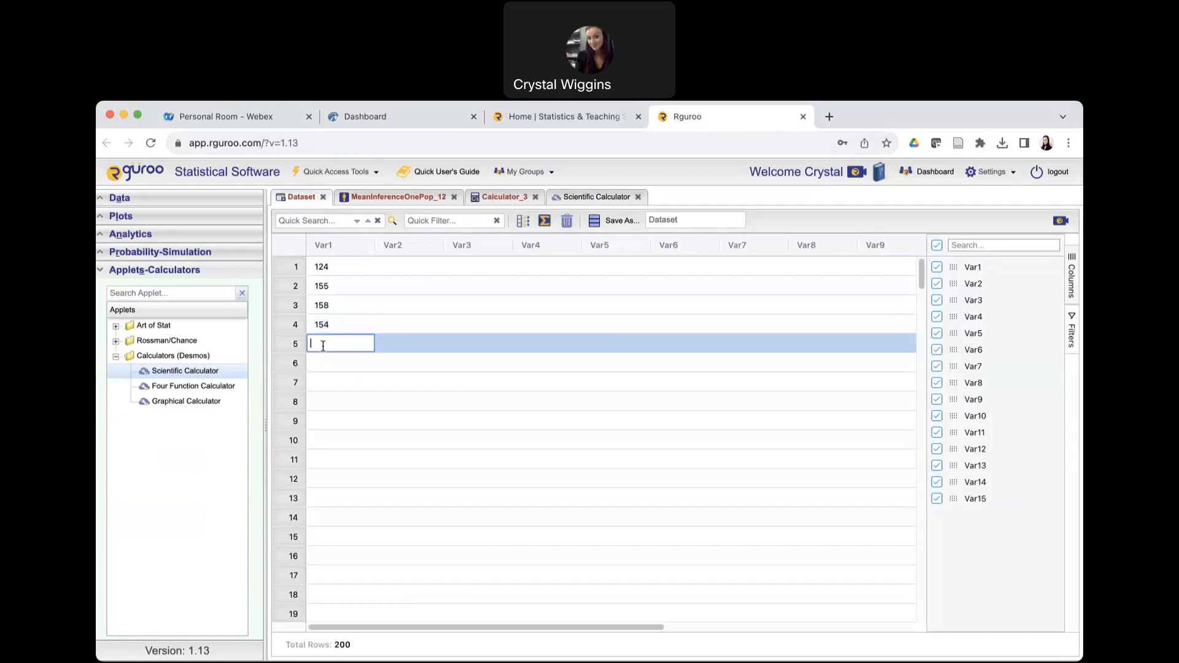
text(153)
double_click(332, 364)
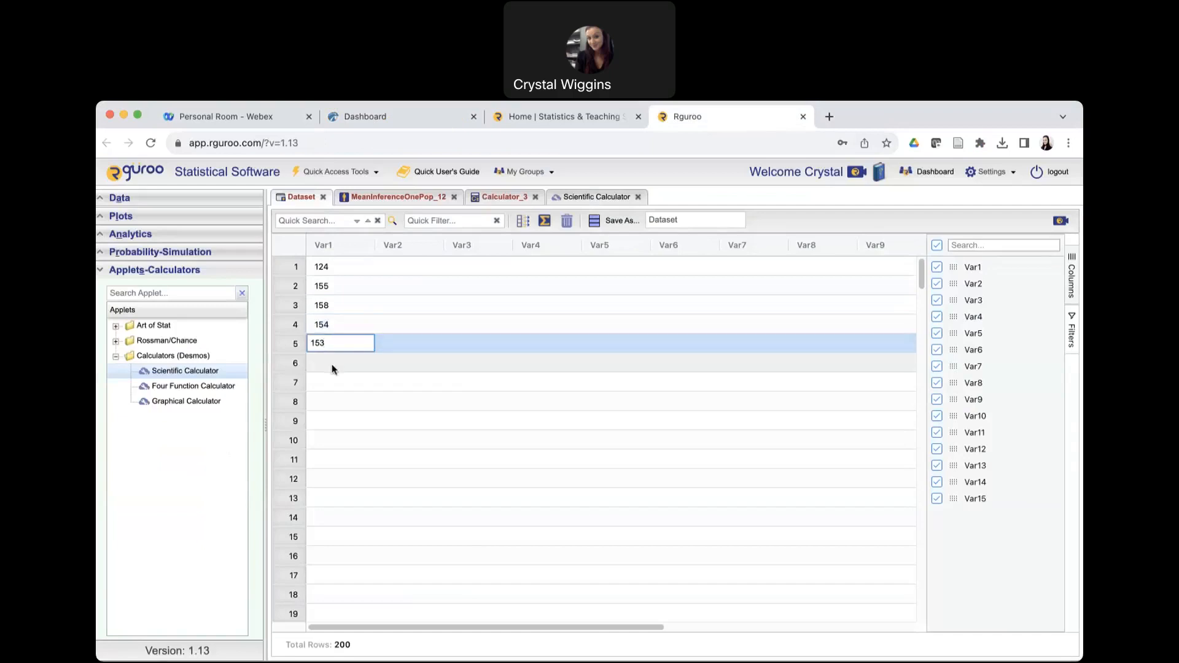
text(130)
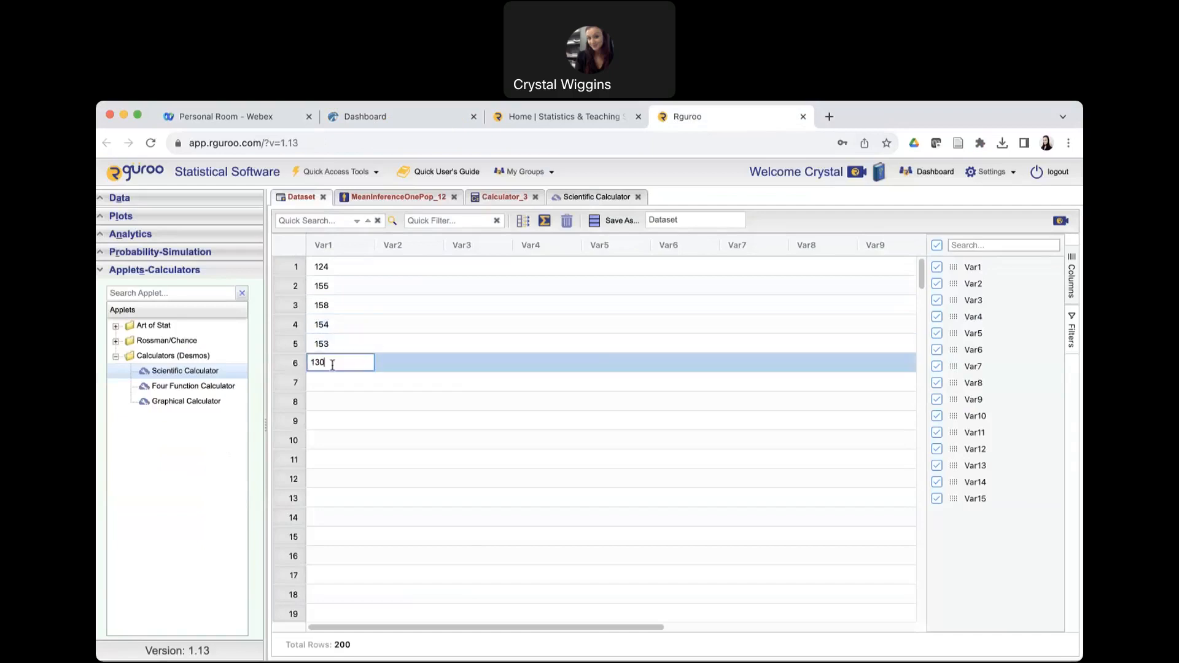
Save the dataset under the name 10.2 practice ex.
click(682, 219)
key(BackSpace)
key(BackSpace)
key(BackSpace)
key(BackSpace)
key(BackSpace)
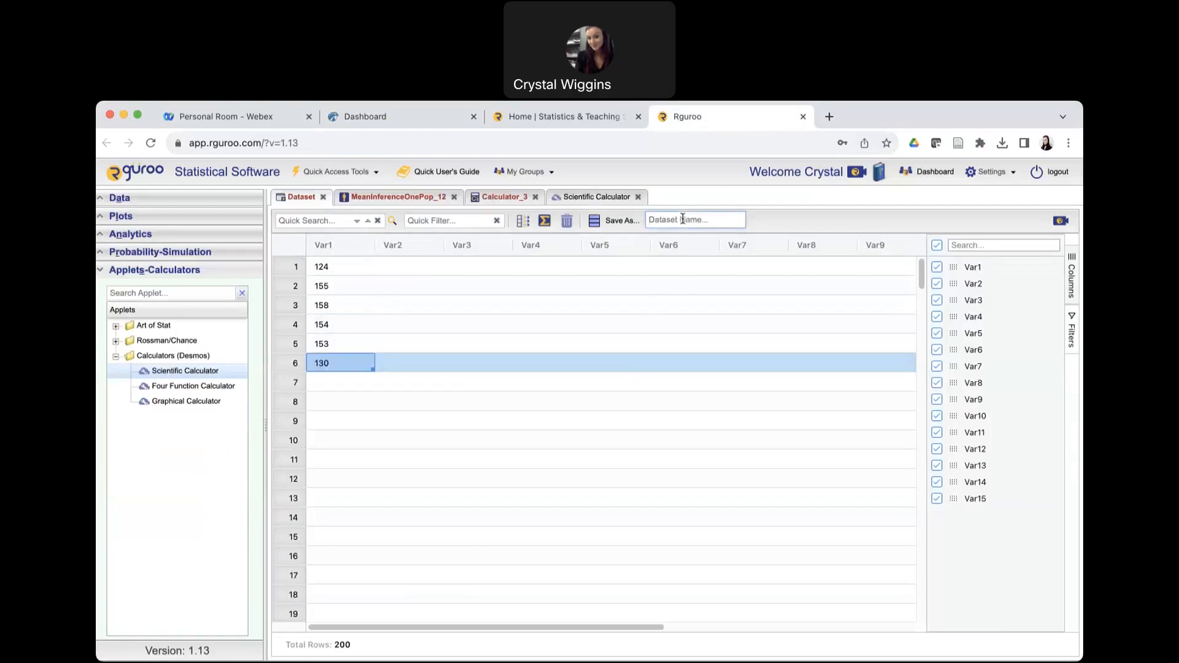
text(10.2 practice ex)
click(617, 220)
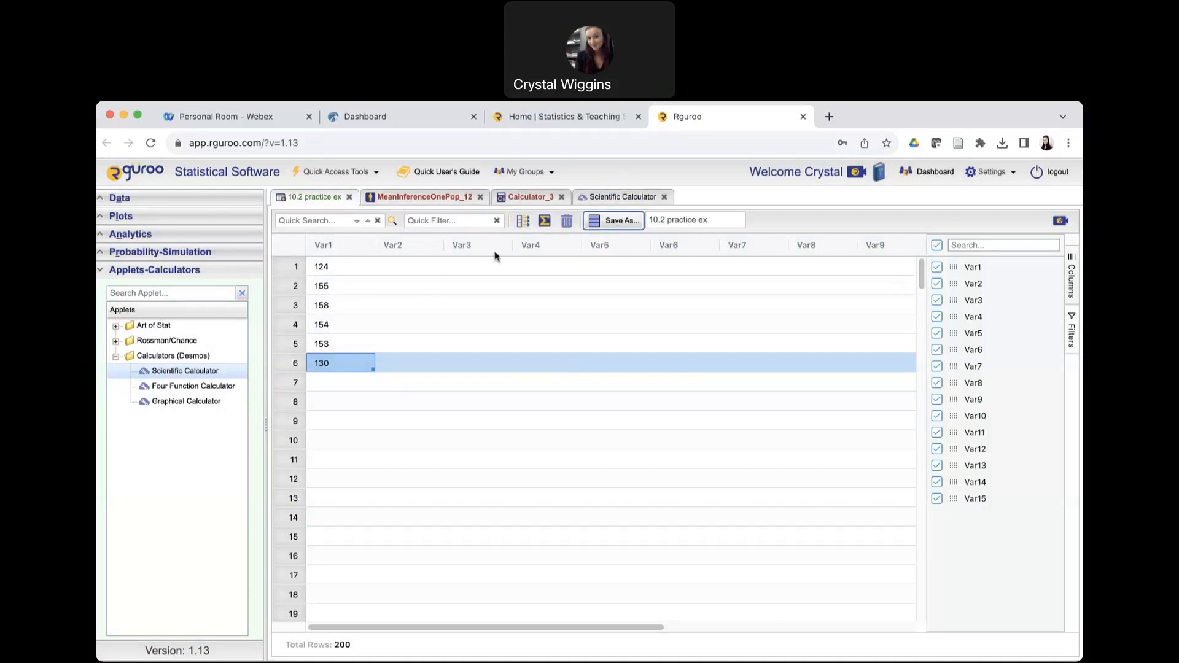
Open the quick dataset summary for 10.2 practice ex and look up the mean of Var1.
click(546, 222)
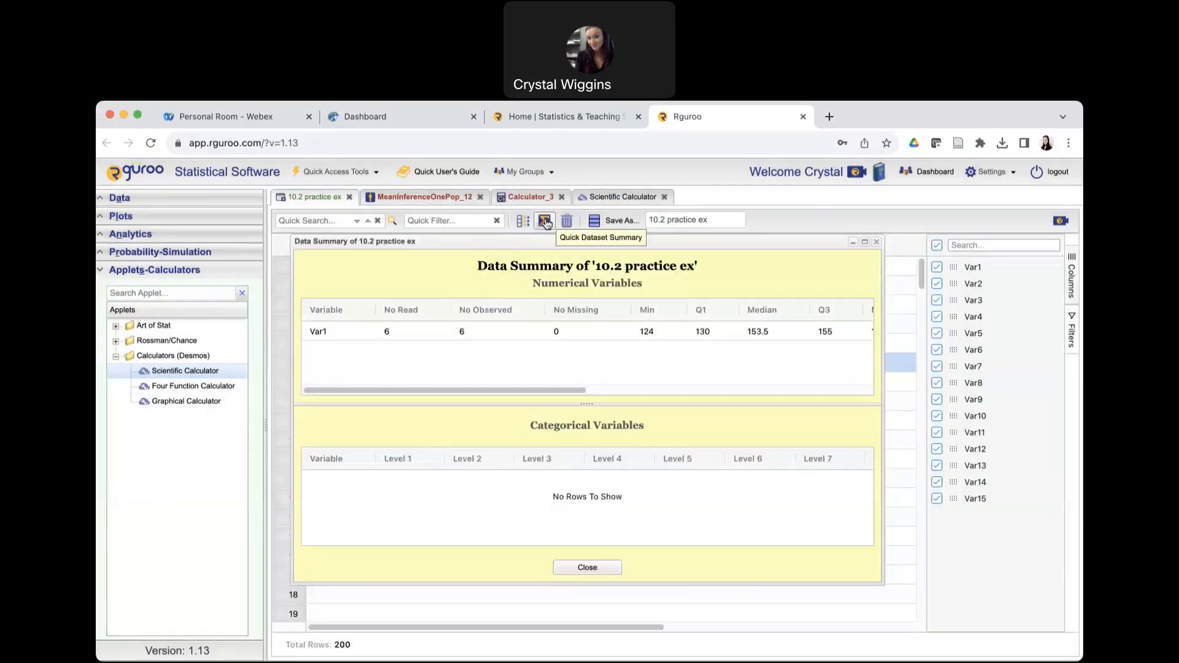
scroll(824, 361, right, 1)
scroll(825, 361, right, 5)
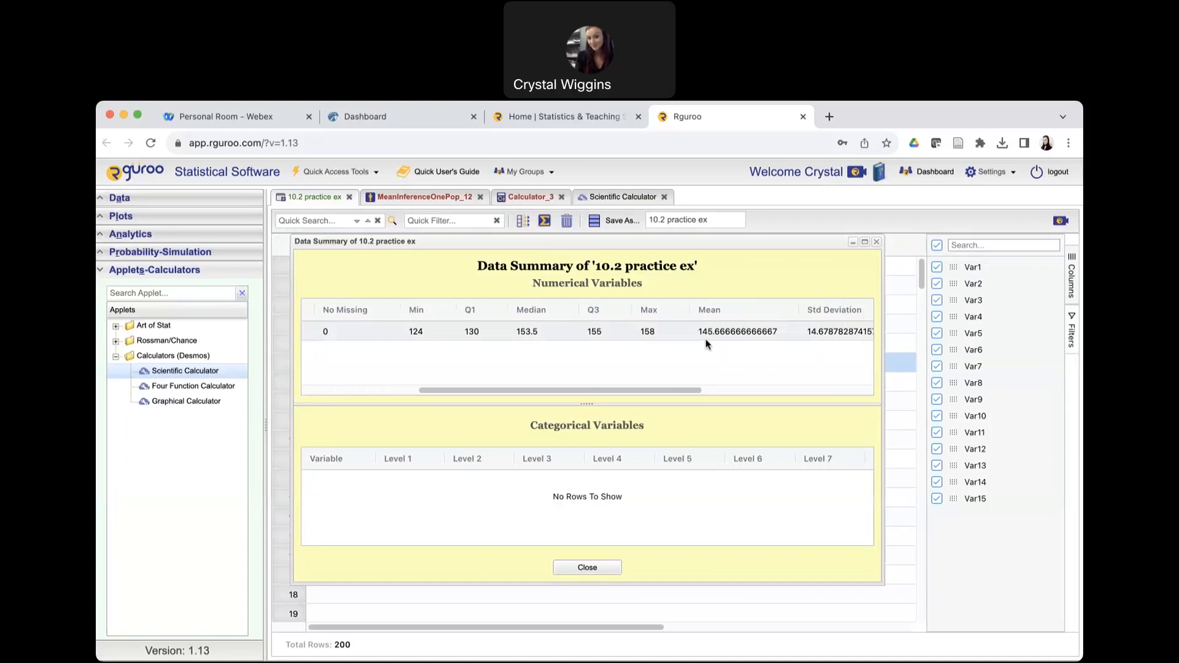
Switch to the Hawkes question, submit 145.7 as the sample mean, and advance to step 2.
click(371, 114)
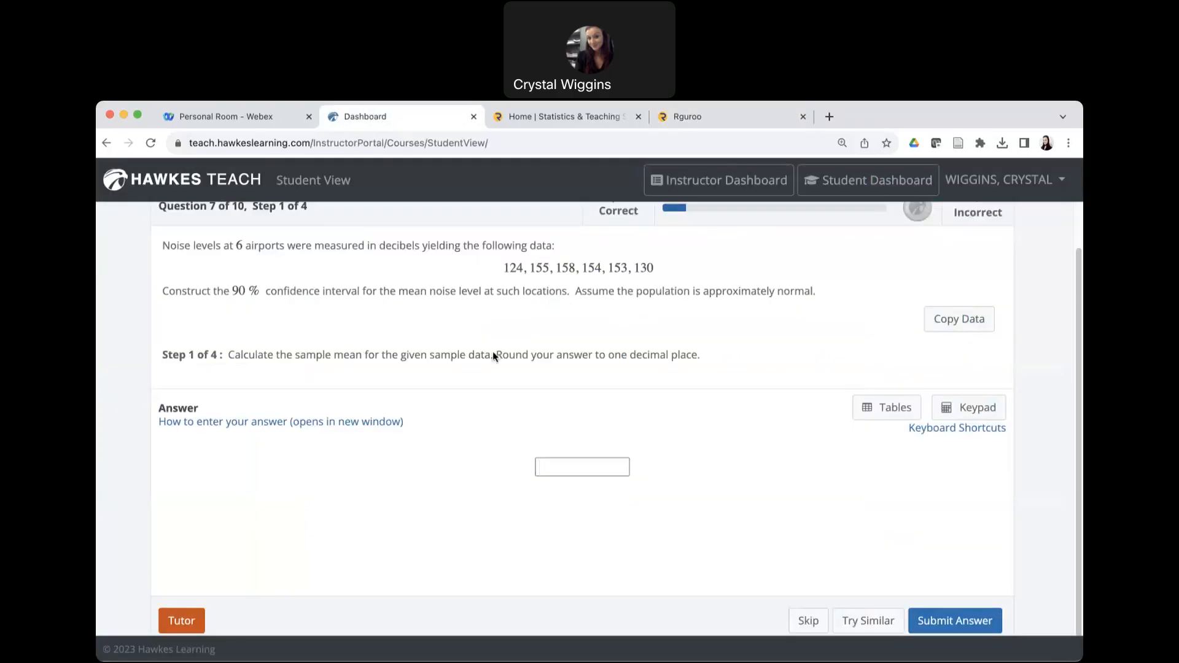
text(145.7)
click(930, 621)
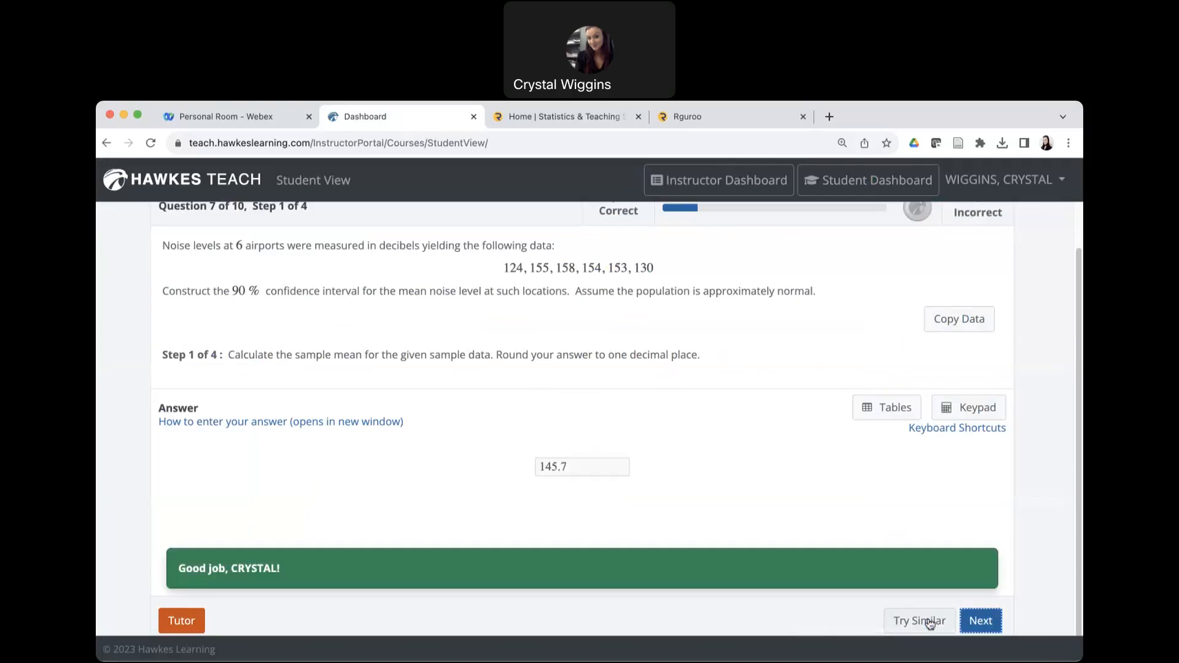
click(981, 622)
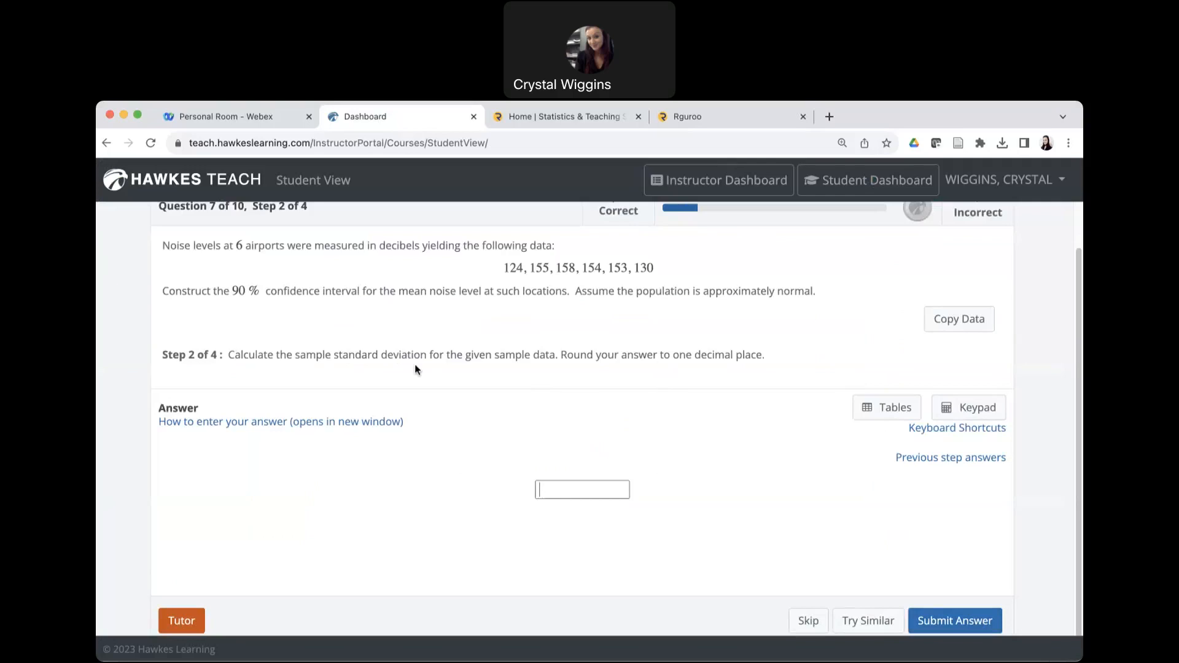
Switch to Rguroo and look up the standard deviation of Var1 in the data summary.
click(761, 117)
scroll(683, 353, right, 5)
scroll(684, 353, right, 1)
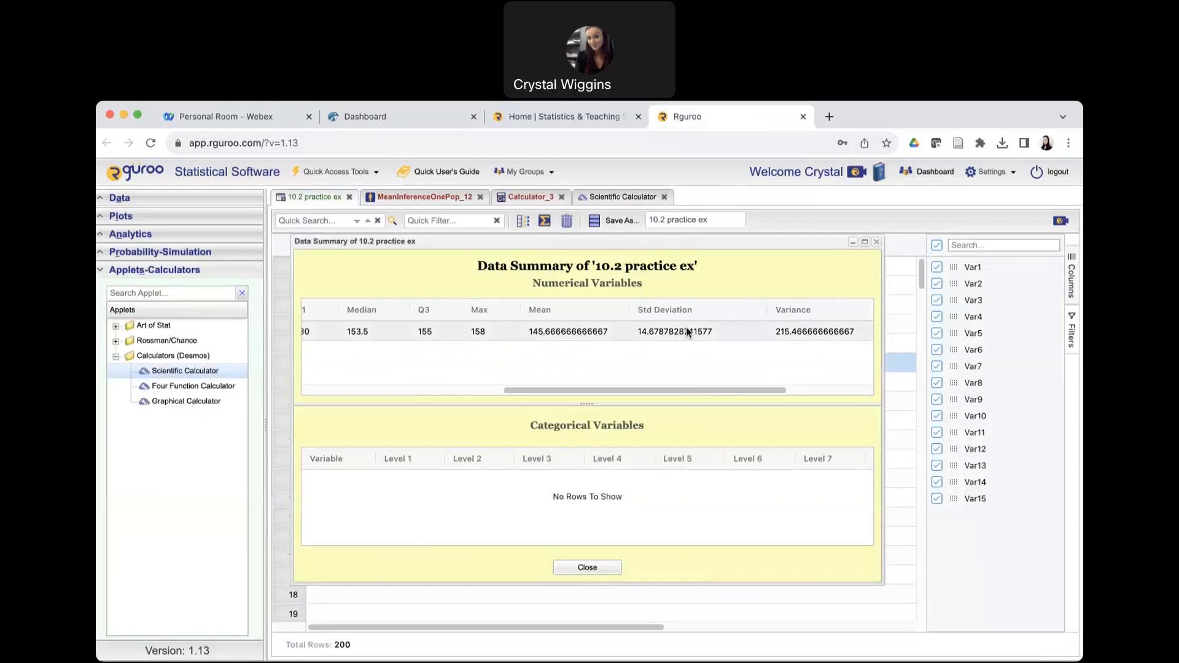
scroll(683, 335, right, 1)
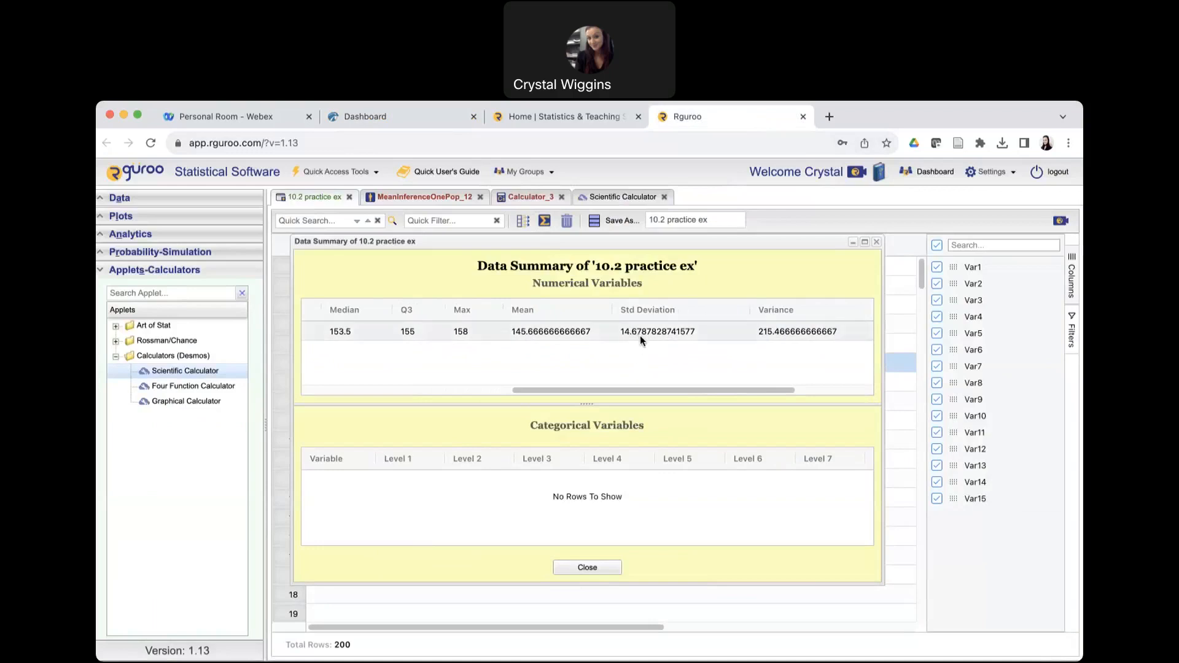
Submit 14.7 as the sample standard deviation in Hawkes, rechecking the Rguroo summary first, and advance to step 3.
click(403, 114)
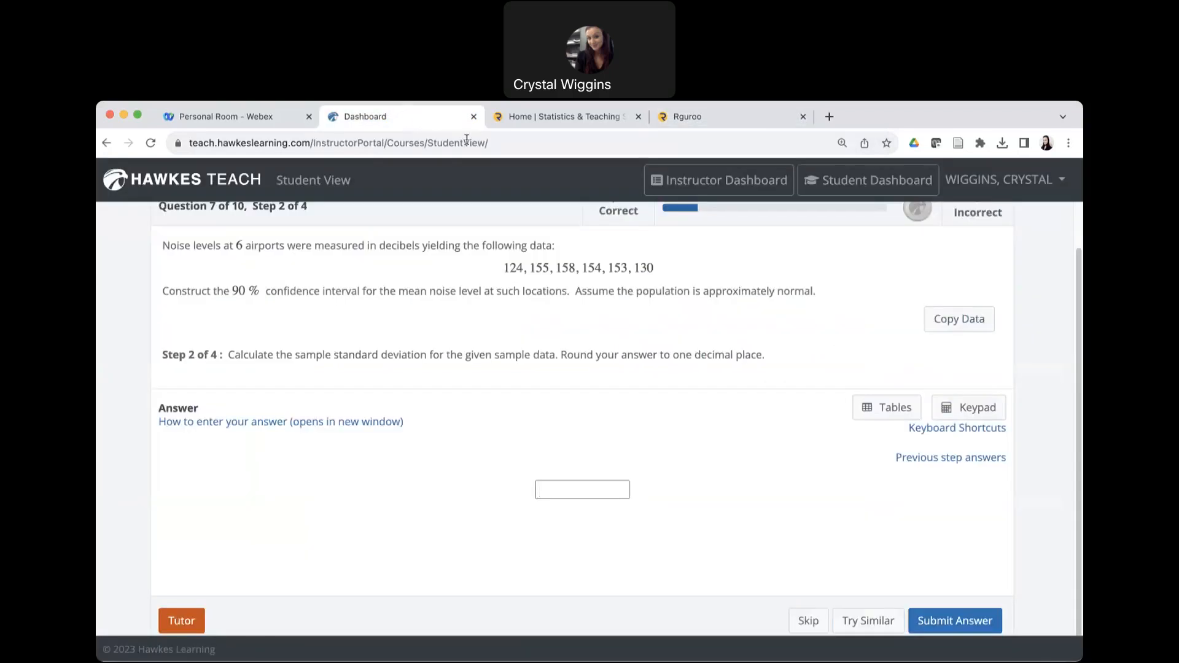
click(760, 117)
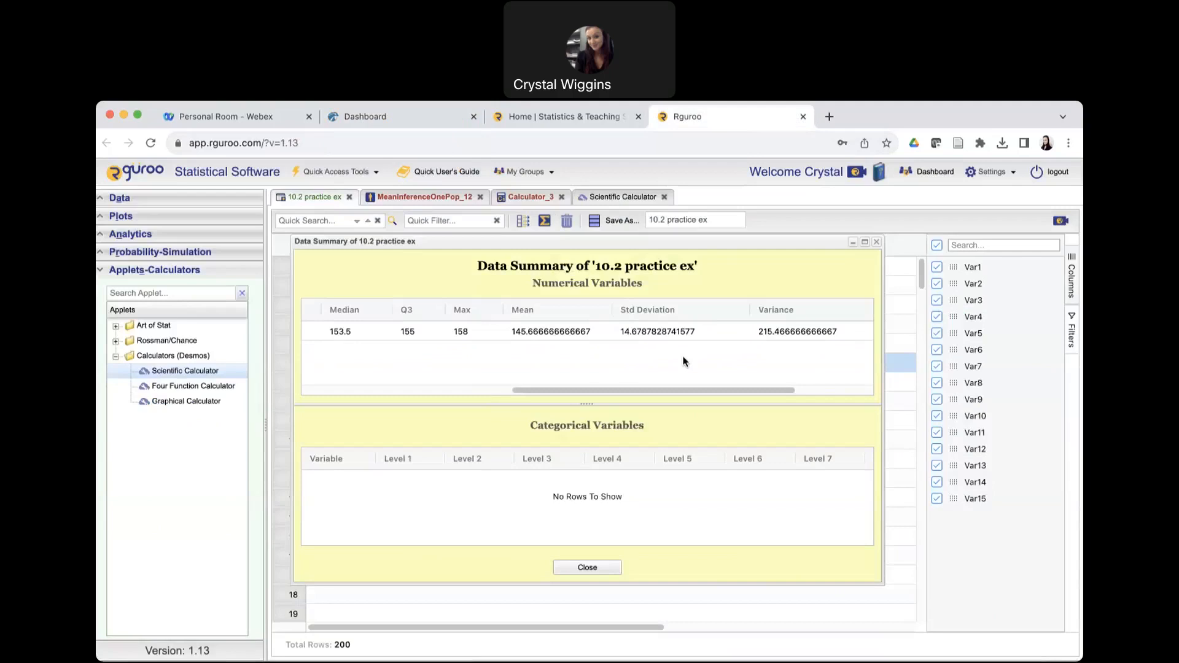
click(411, 119)
text(14.7)
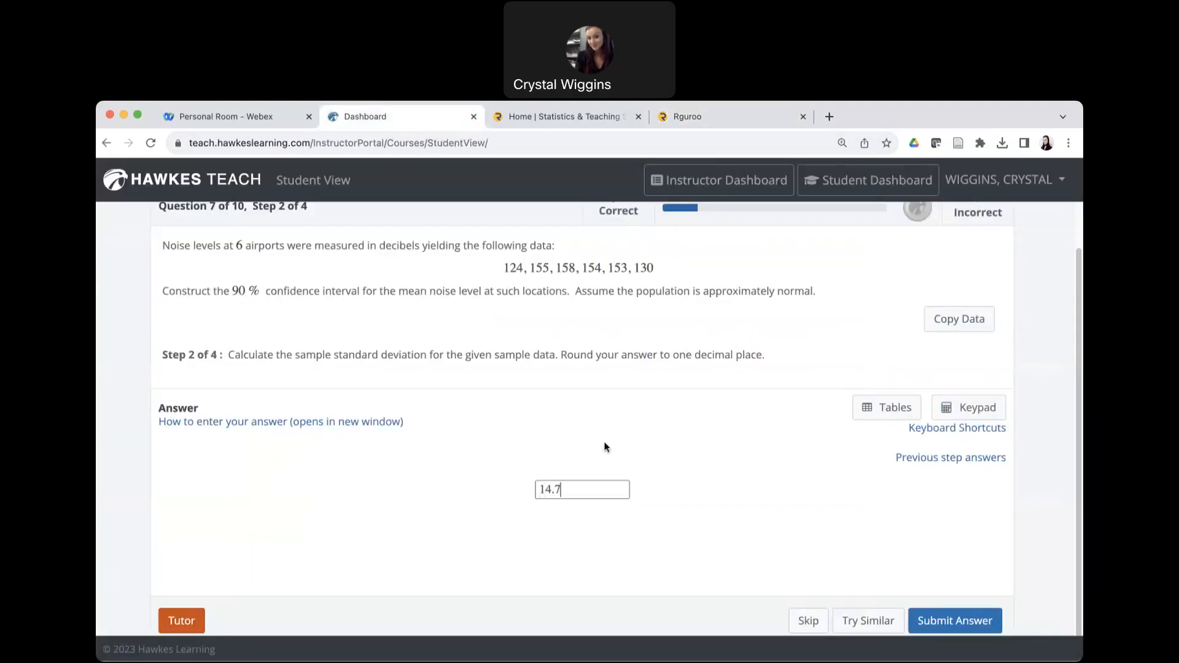
click(960, 622)
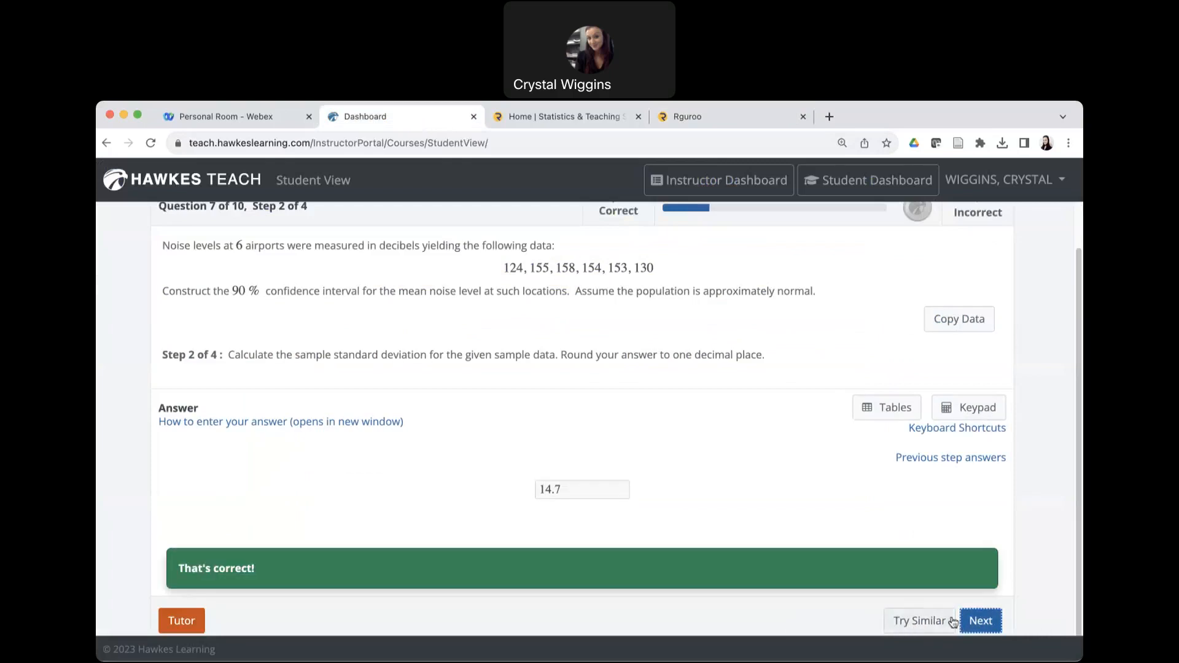
click(980, 622)
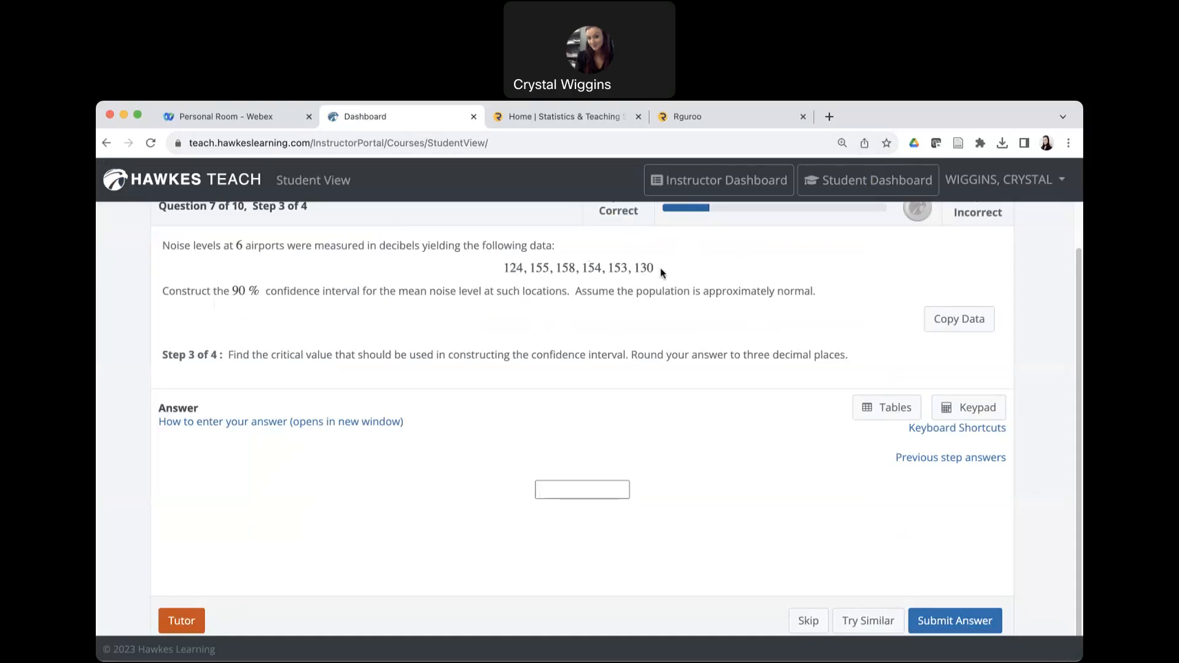
Return to Rguroo's probability calculator, set the Student t degrees of freedom to 5, and calculate the critical values.
click(752, 126)
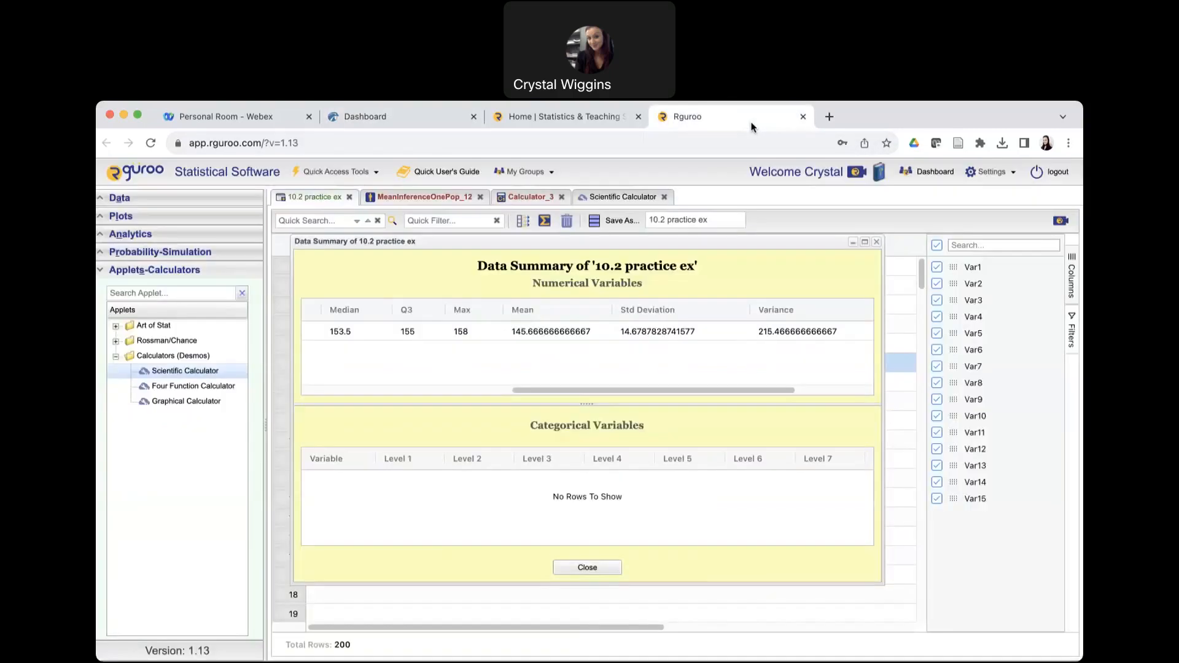
click(878, 243)
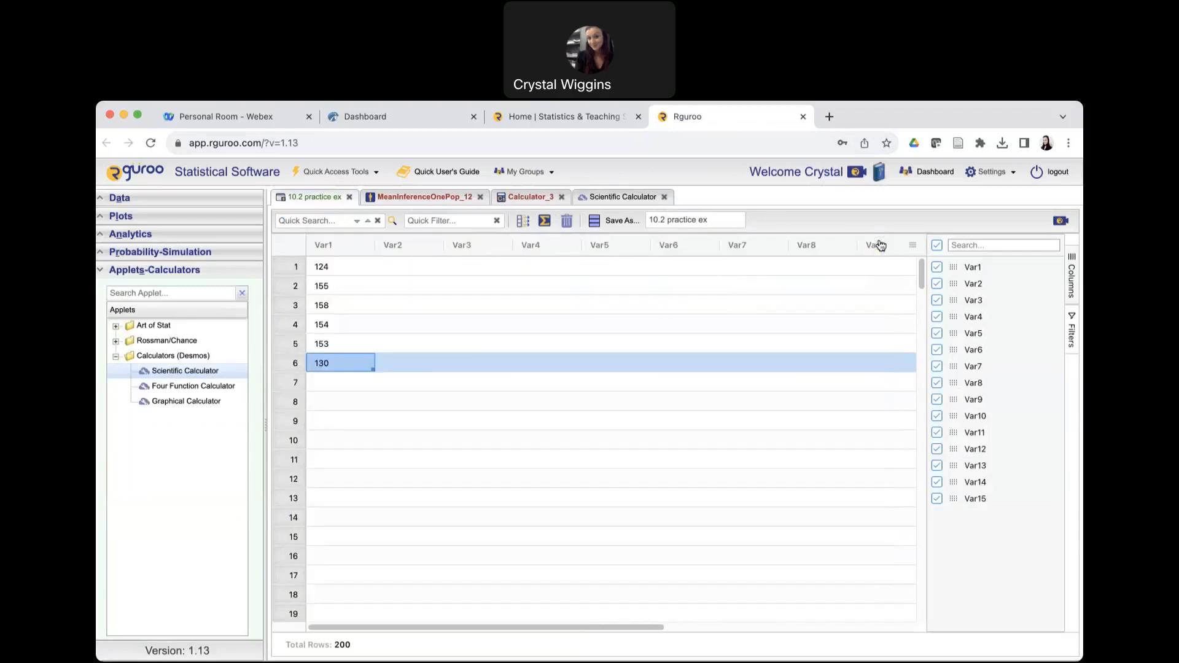
click(519, 198)
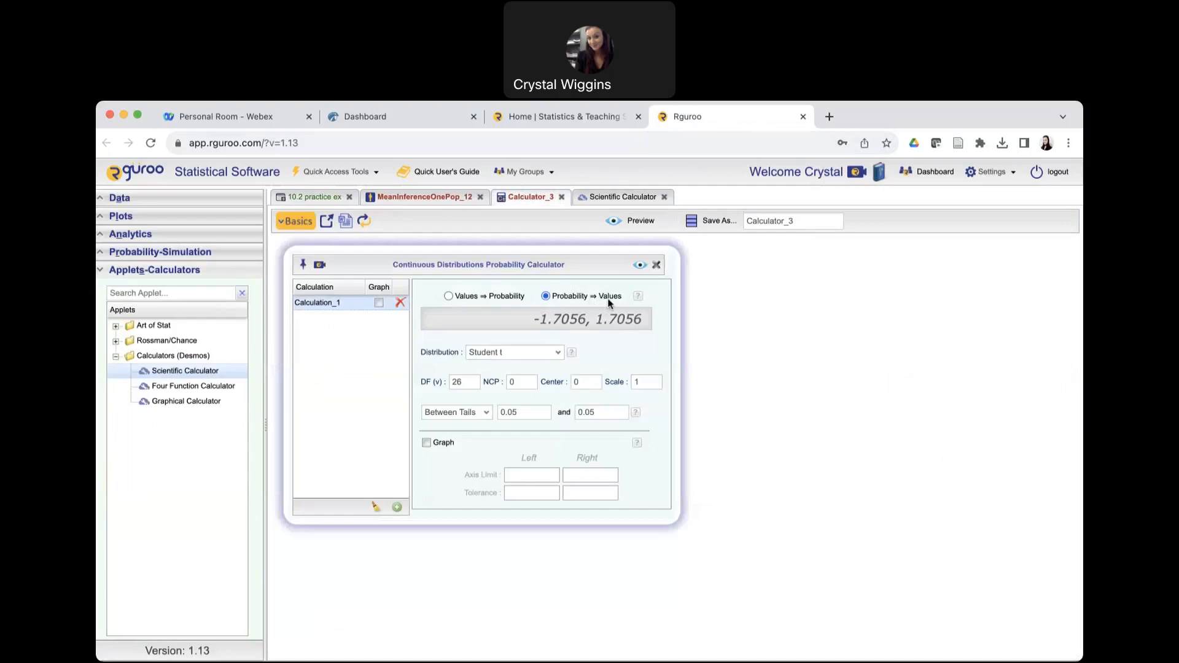
click(468, 382)
key(BackSpace)
key(BackSpace)
text(5)
click(640, 267)
Switch to the Hawkes question, submit 2.015 as the critical value, and advance to the confidence interval step.
click(370, 117)
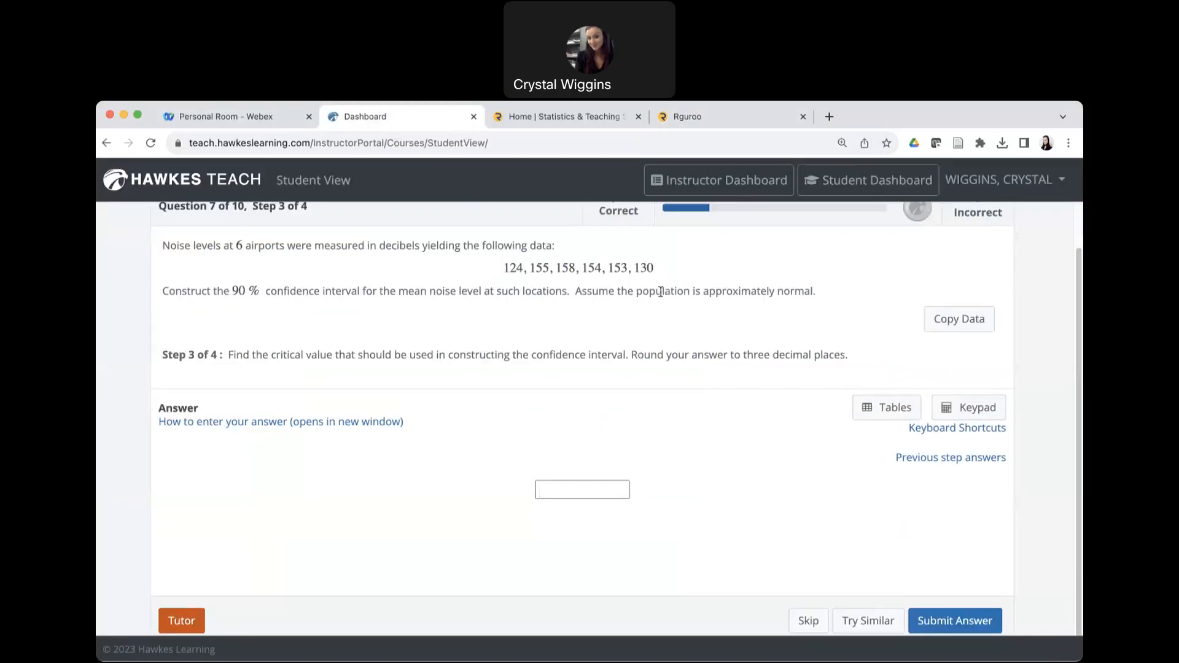
text(2.015)
click(939, 621)
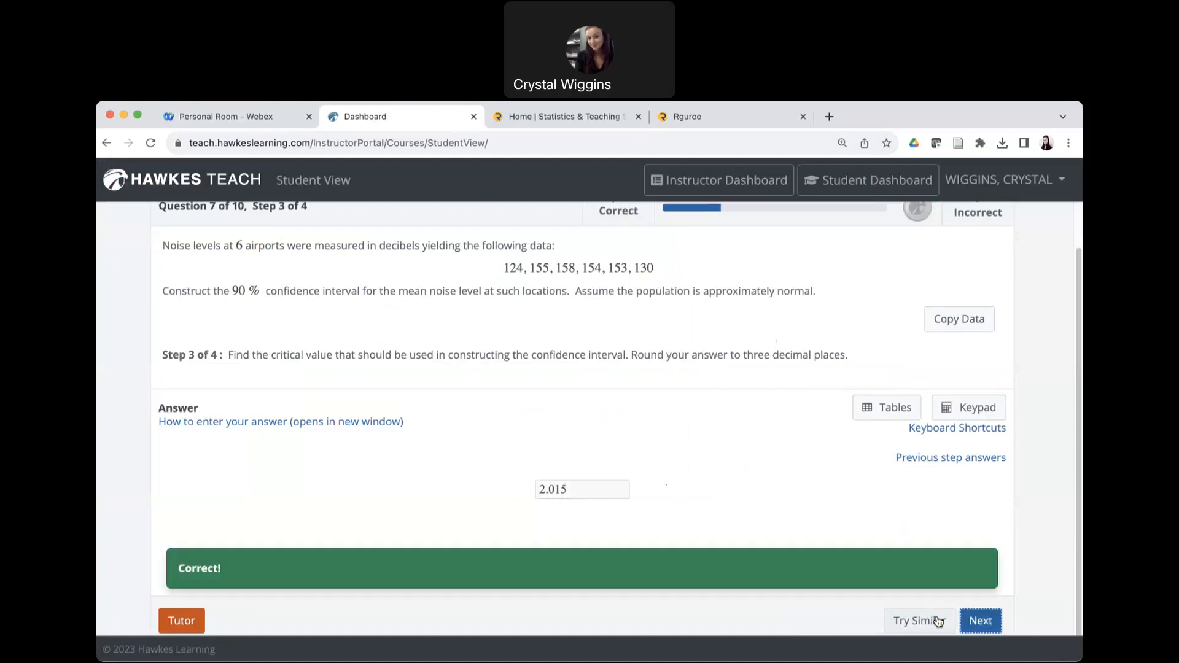
click(980, 622)
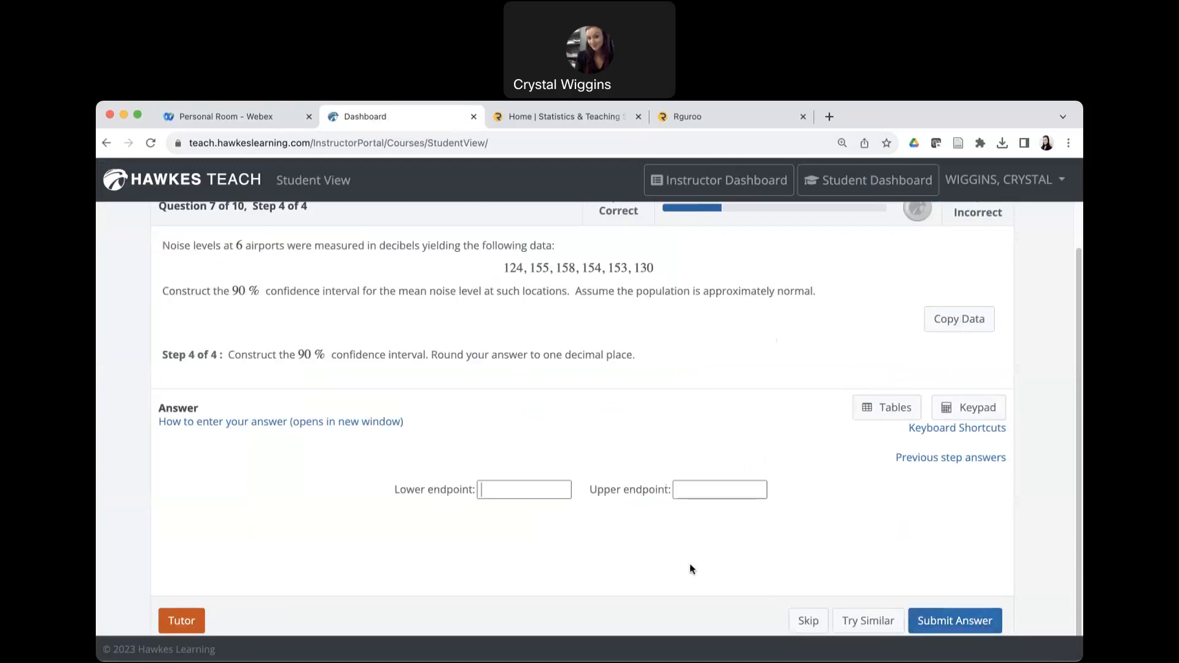
Switch to Rguroo's one population mean inference settings and choose 10.2 practice ex as the dataset.
click(757, 116)
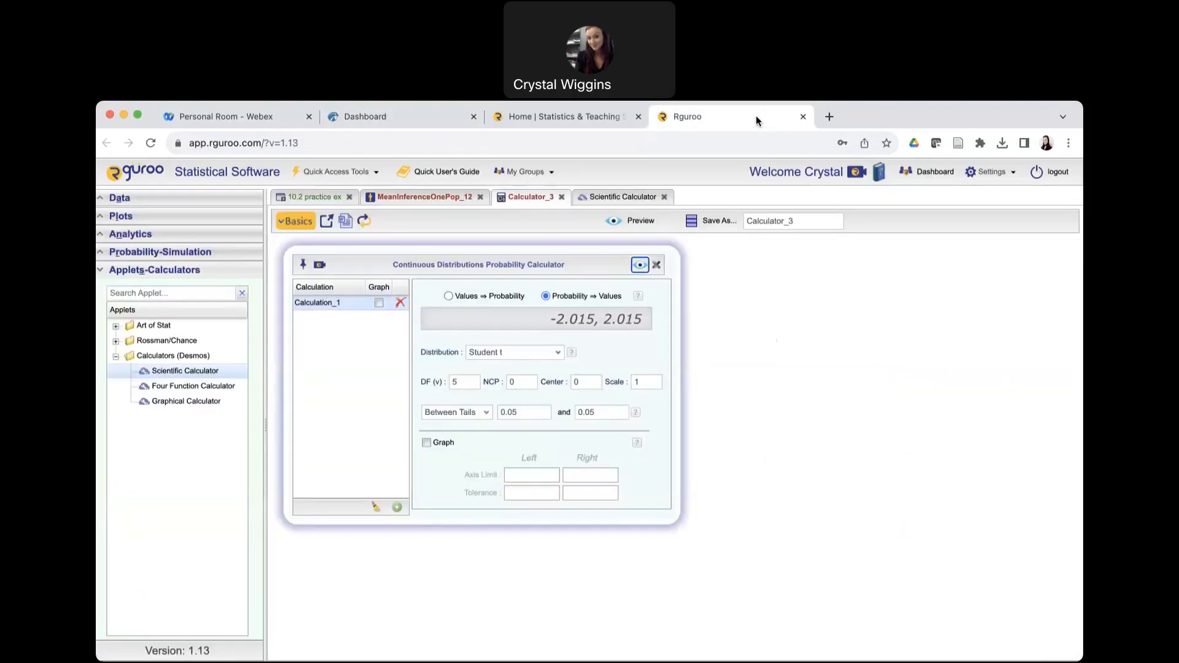
click(412, 202)
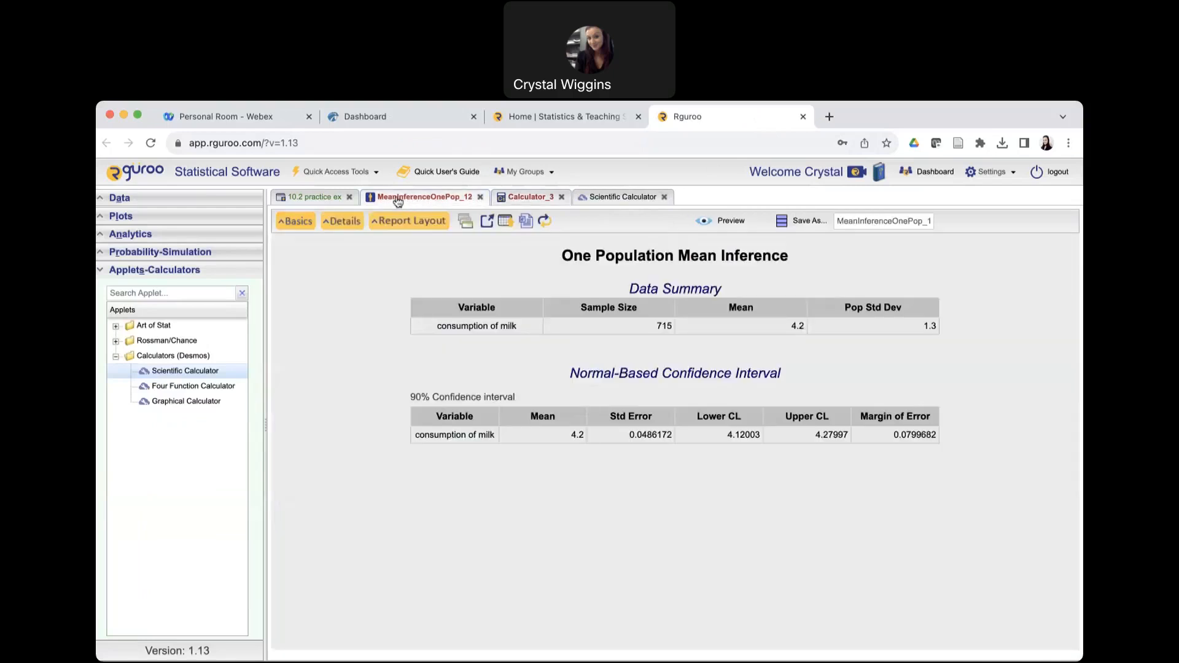
click(294, 223)
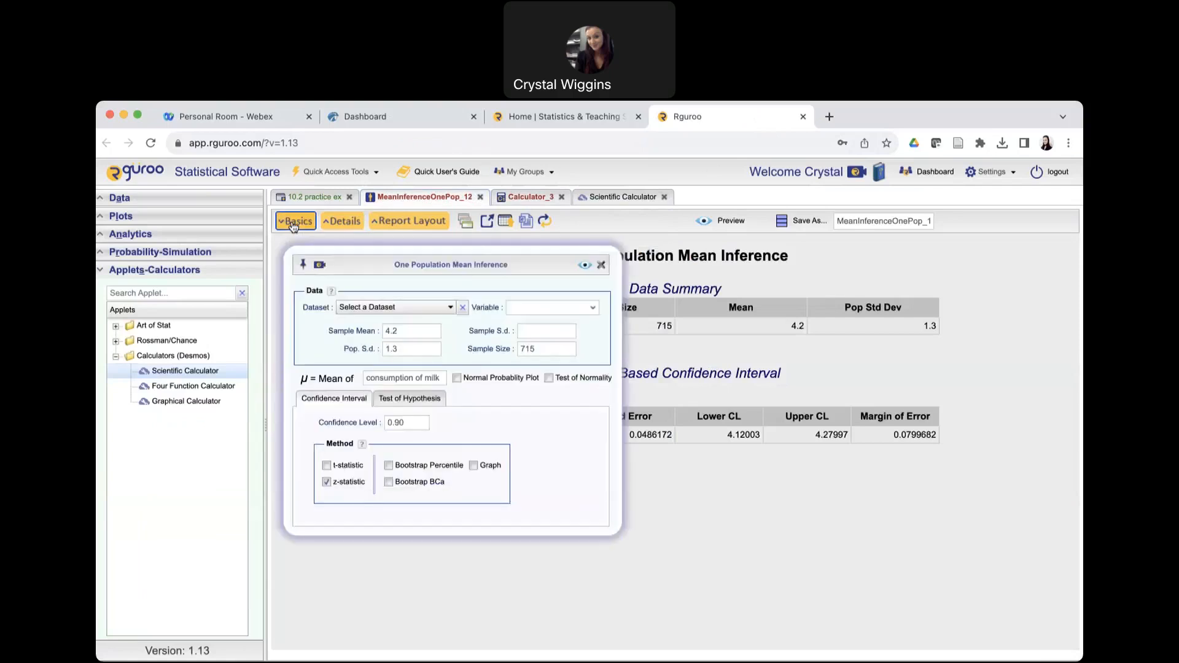
click(452, 308)
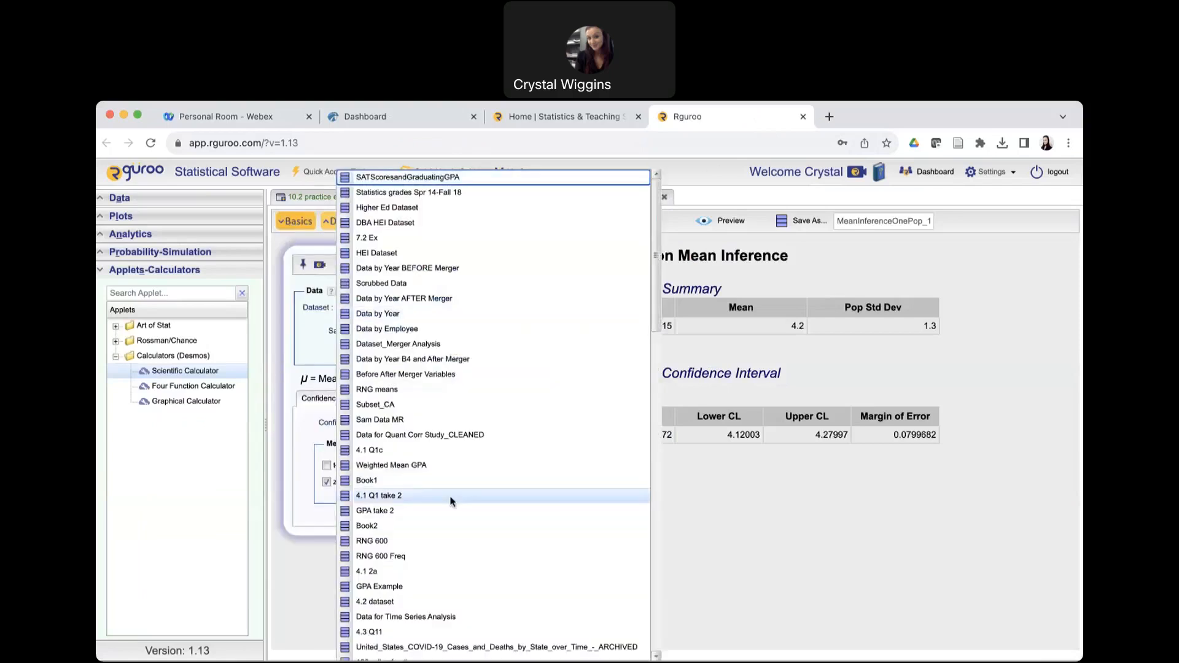
scroll(450, 497, down, 15)
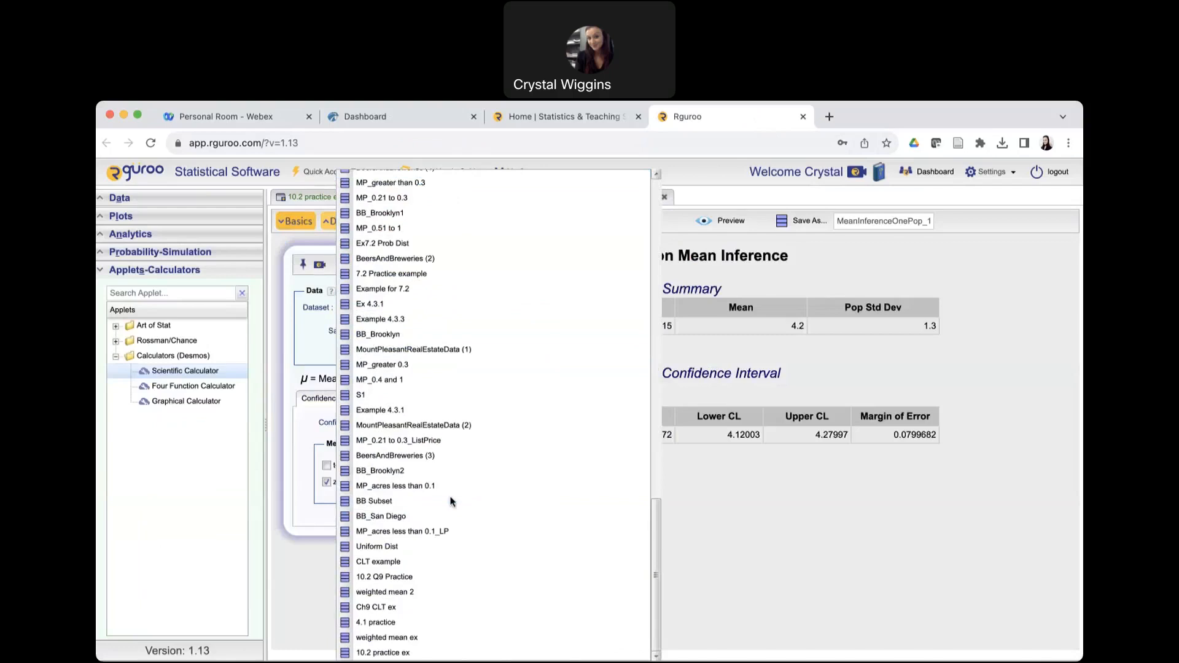
click(382, 653)
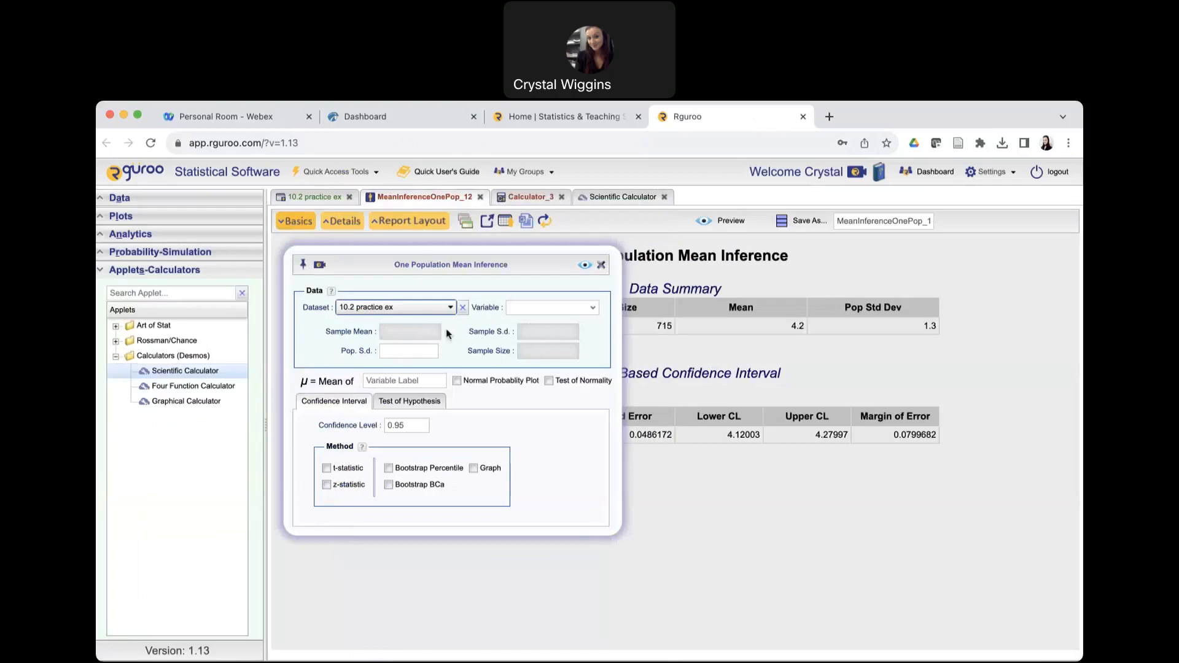
Select Var1 as the variable, set the confidence level to 0.90 with the t-statistic method, and generate the mean inference report.
click(594, 310)
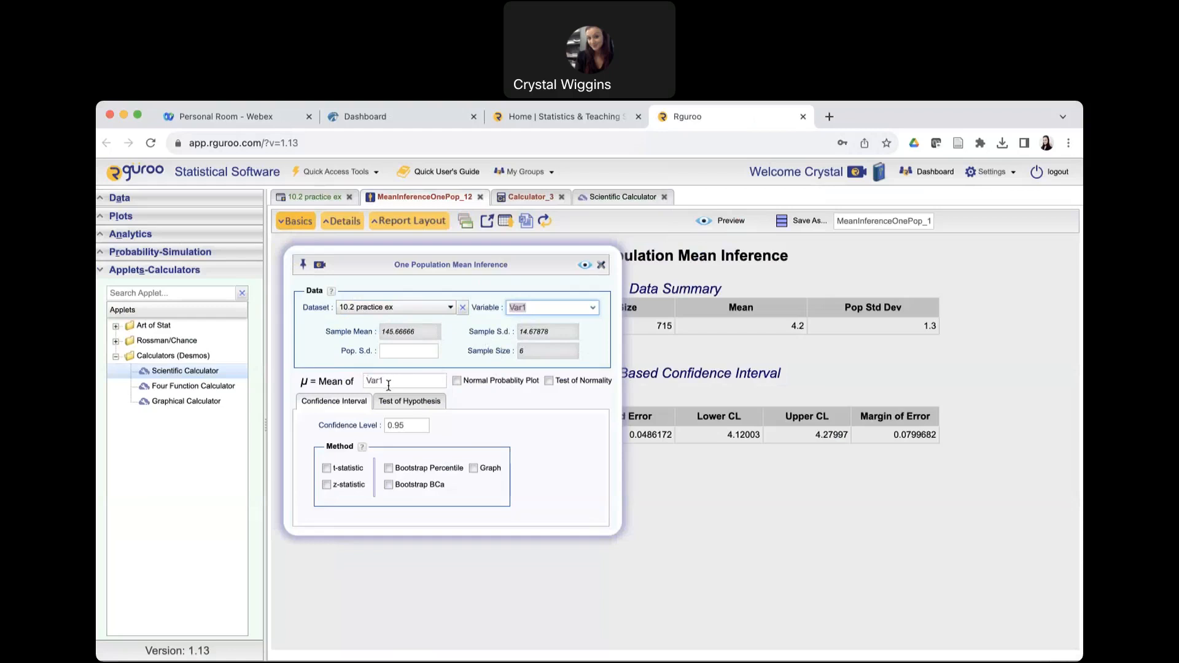
click(411, 425)
text(0)
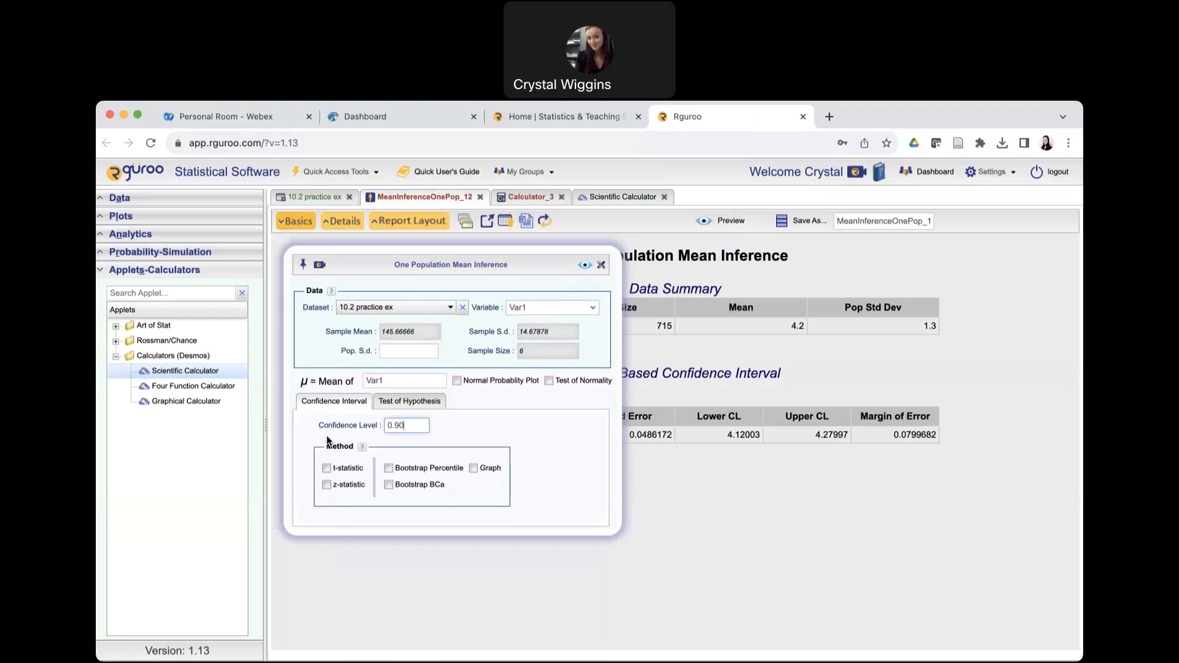
click(325, 468)
click(584, 265)
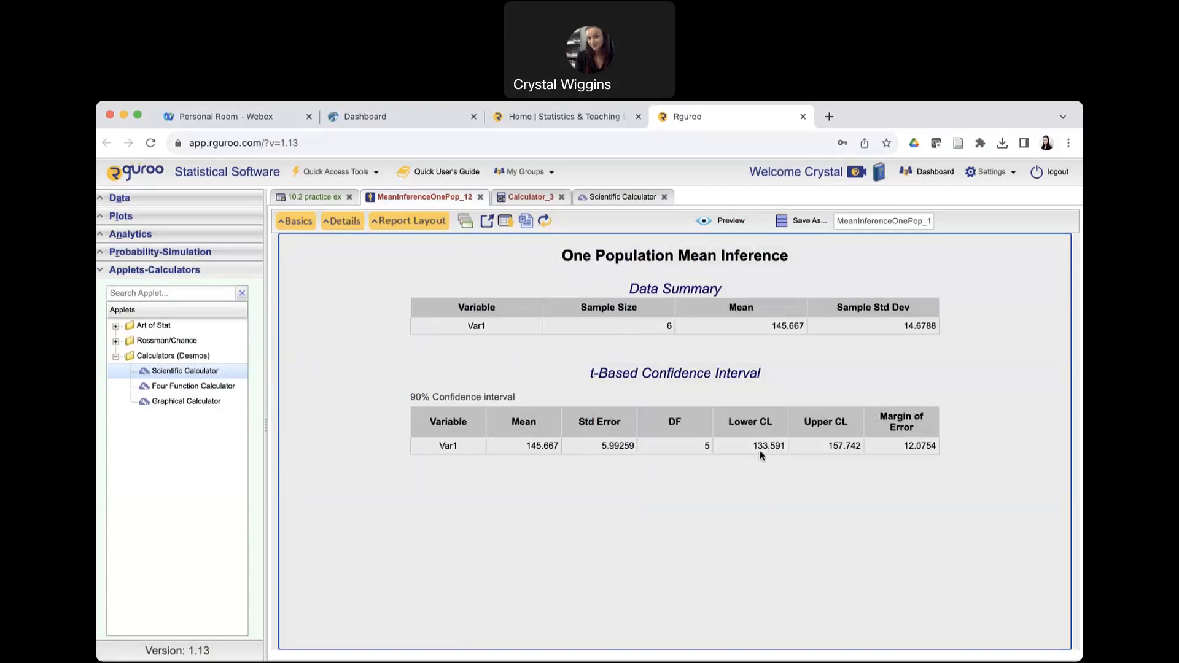
Switch to the Hawkes question and submit 133.6 as the lower endpoint and 157.7 as the upper endpoint, checking the Rguroo report in between.
click(374, 118)
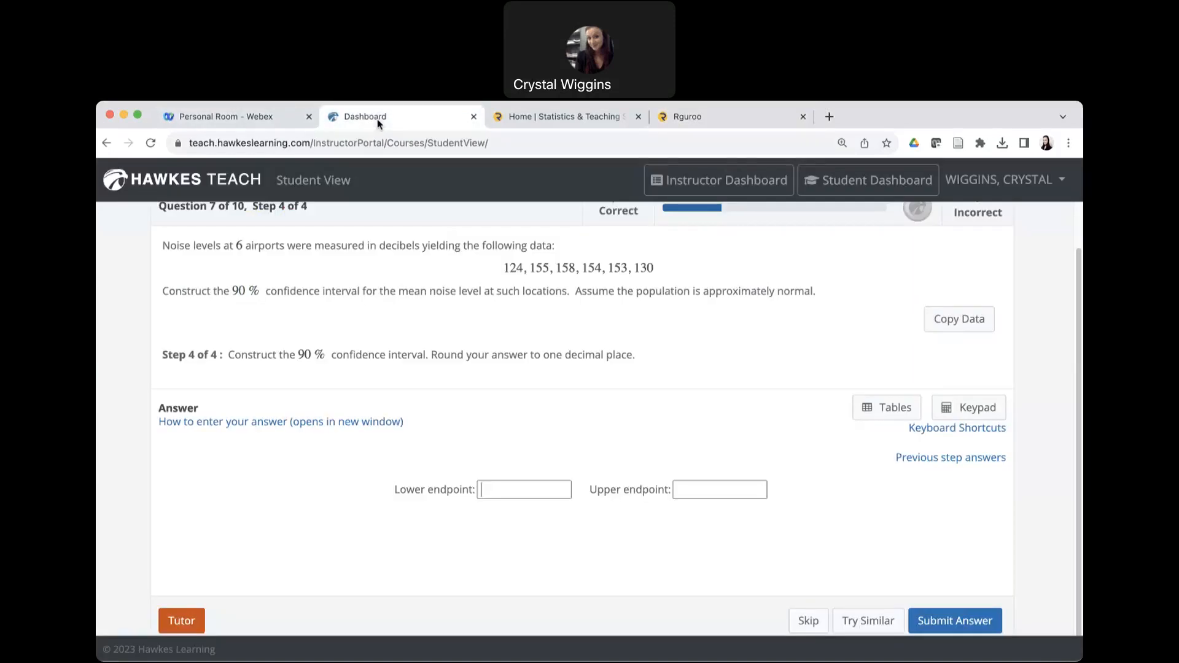
click(519, 490)
text(133.6)
click(758, 120)
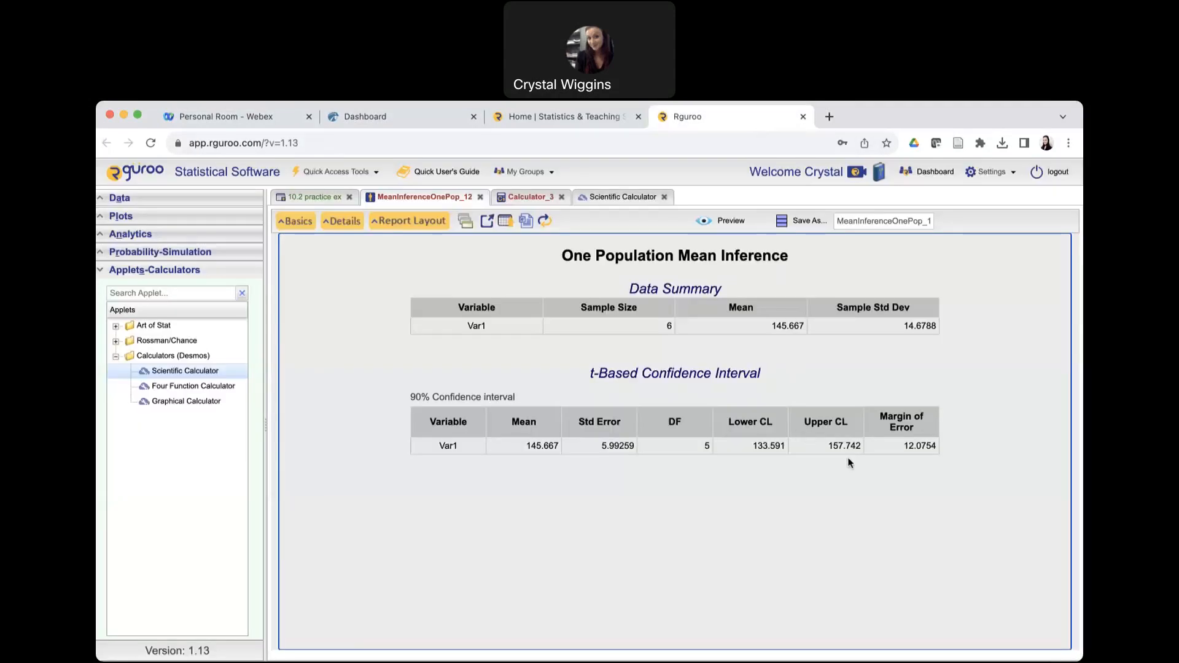
click(363, 120)
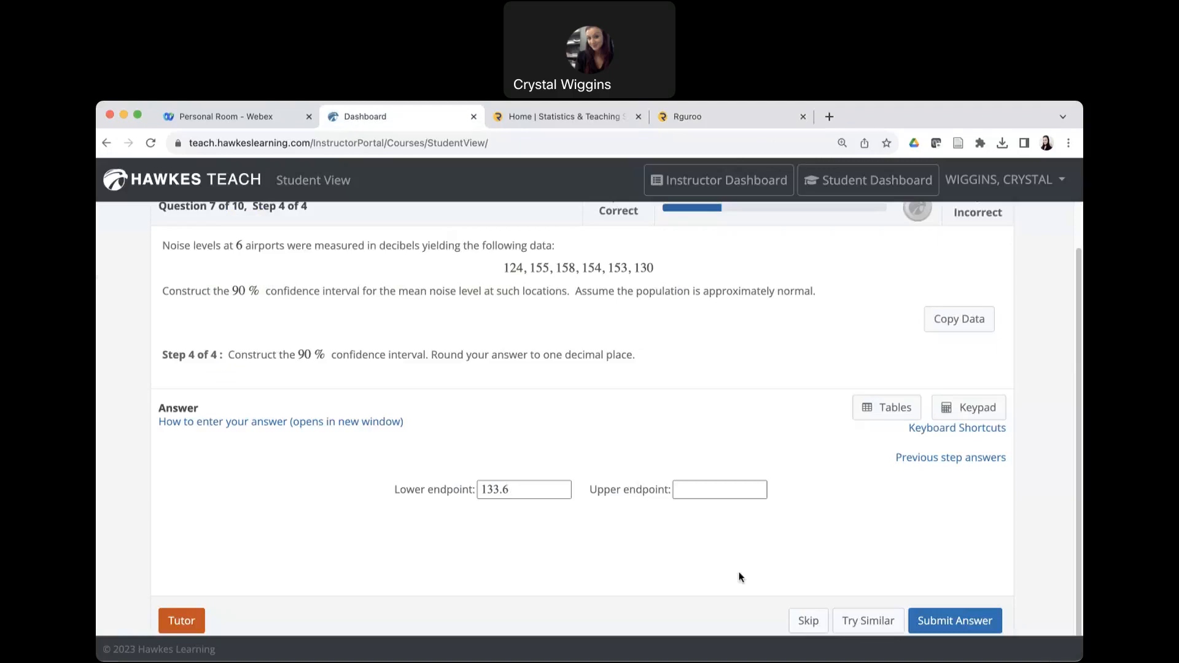
click(726, 487)
text(157.7)
click(952, 620)
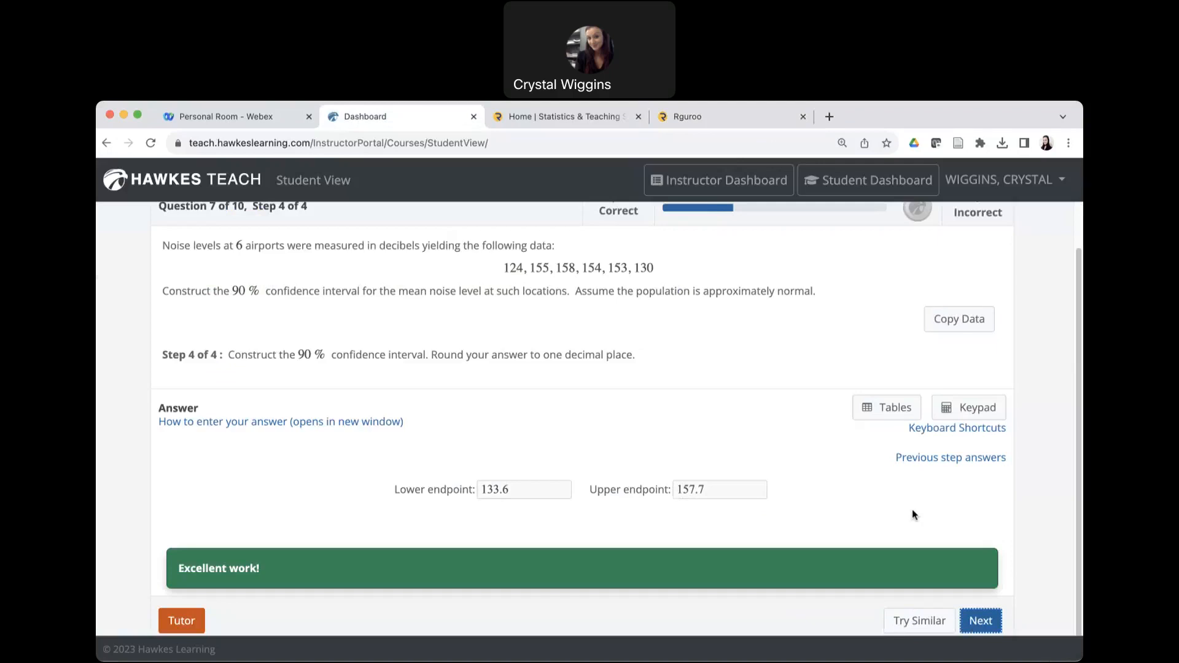
Exit the lesson 10.2 practice session without saving it.
scroll(323, 341, up, 2)
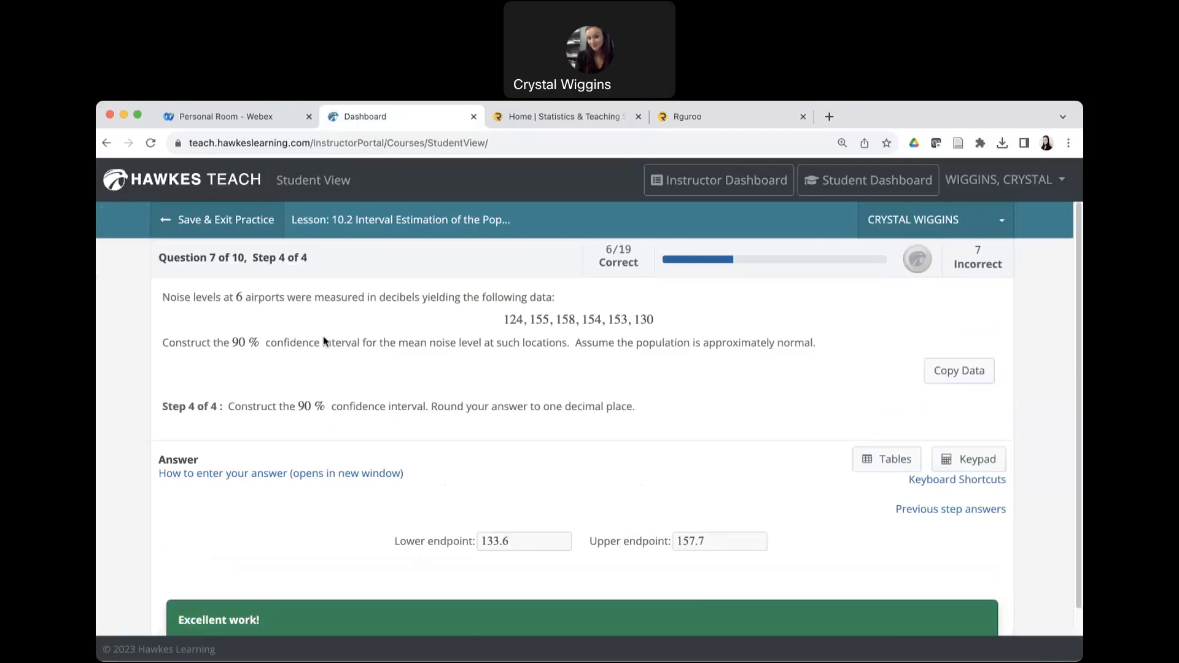
click(201, 223)
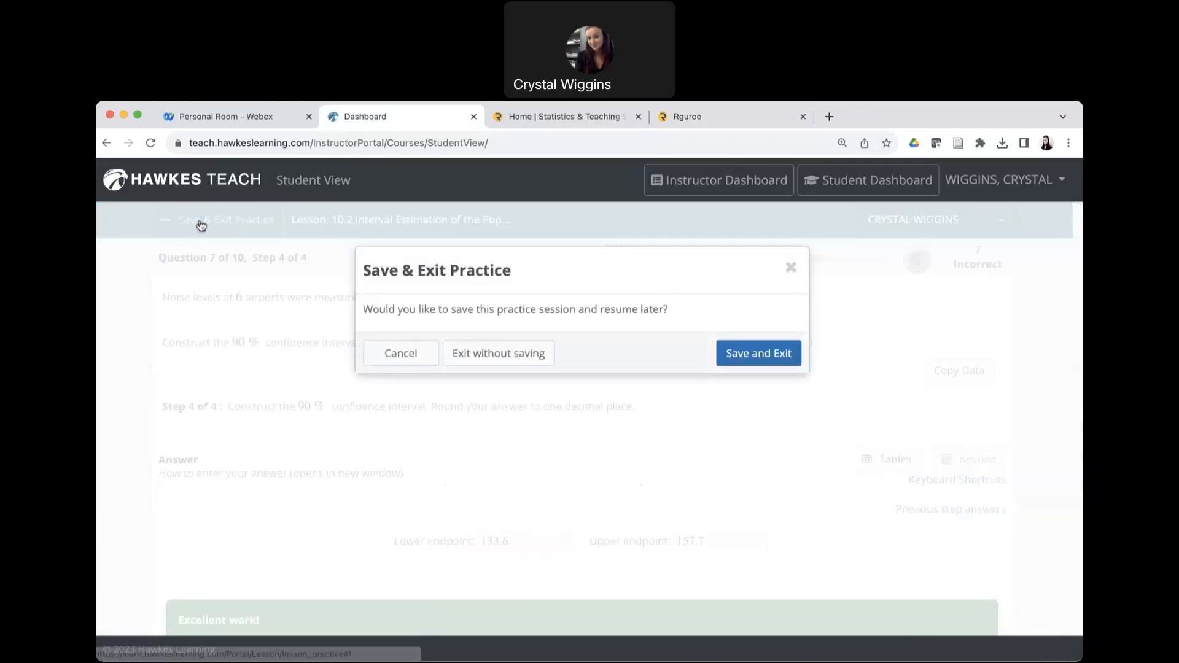
click(483, 354)
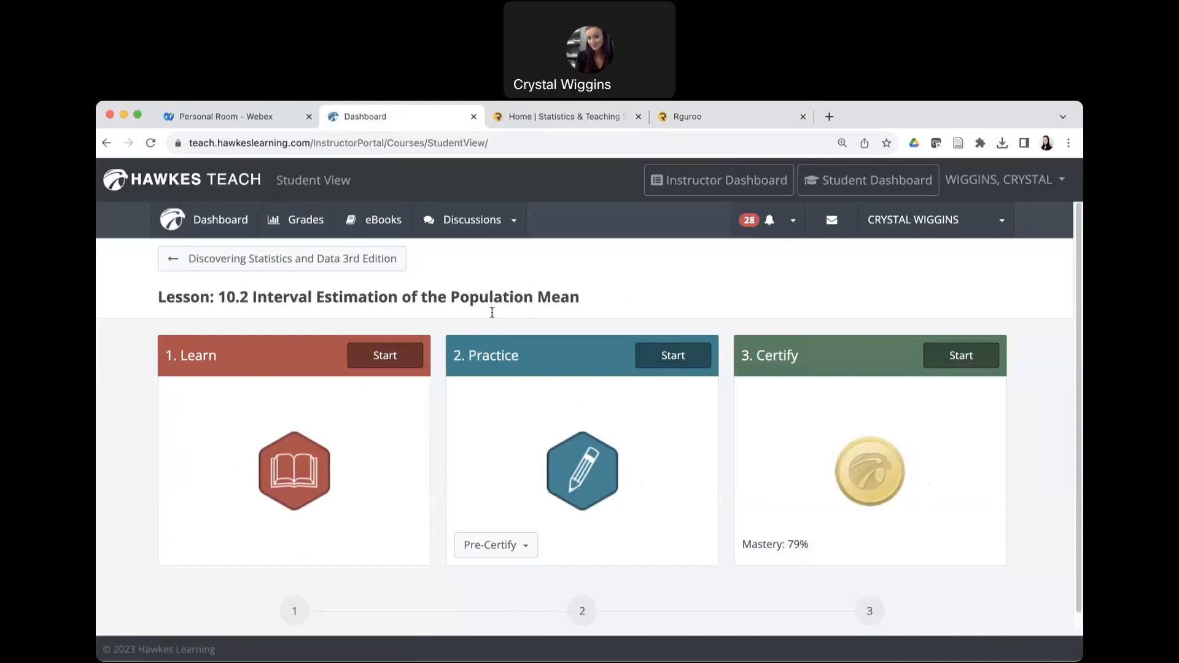
Start the lesson's Learn section and examine the sample size determination formula on page 13, under Precision and Sample Size.
click(381, 358)
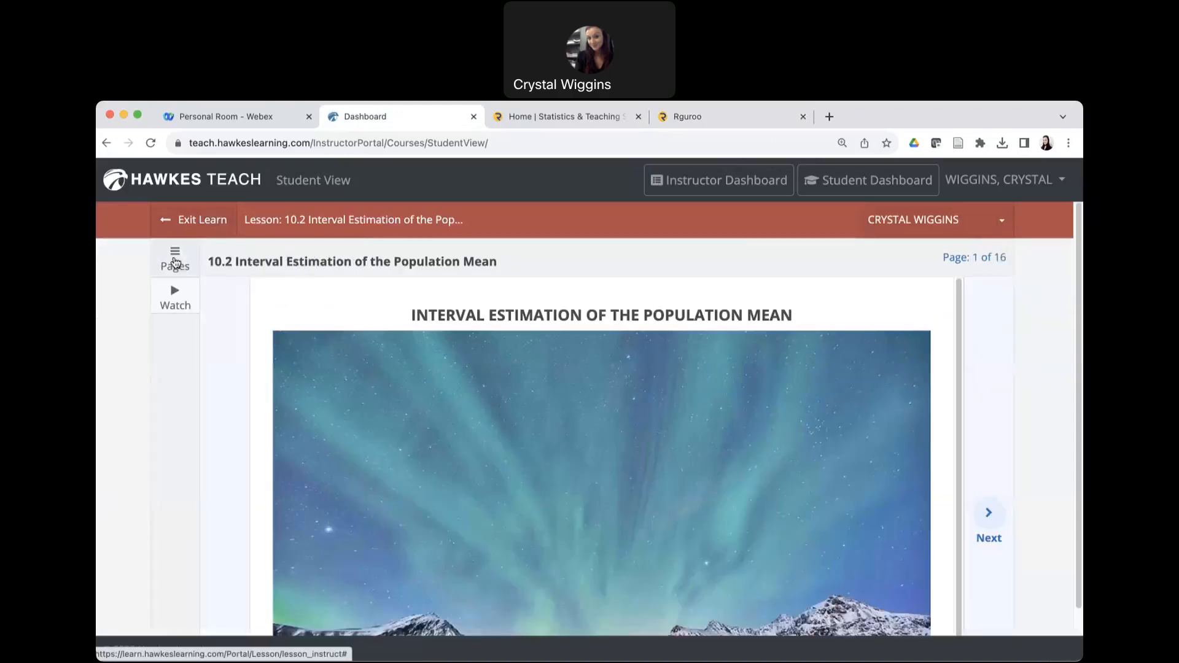
click(176, 263)
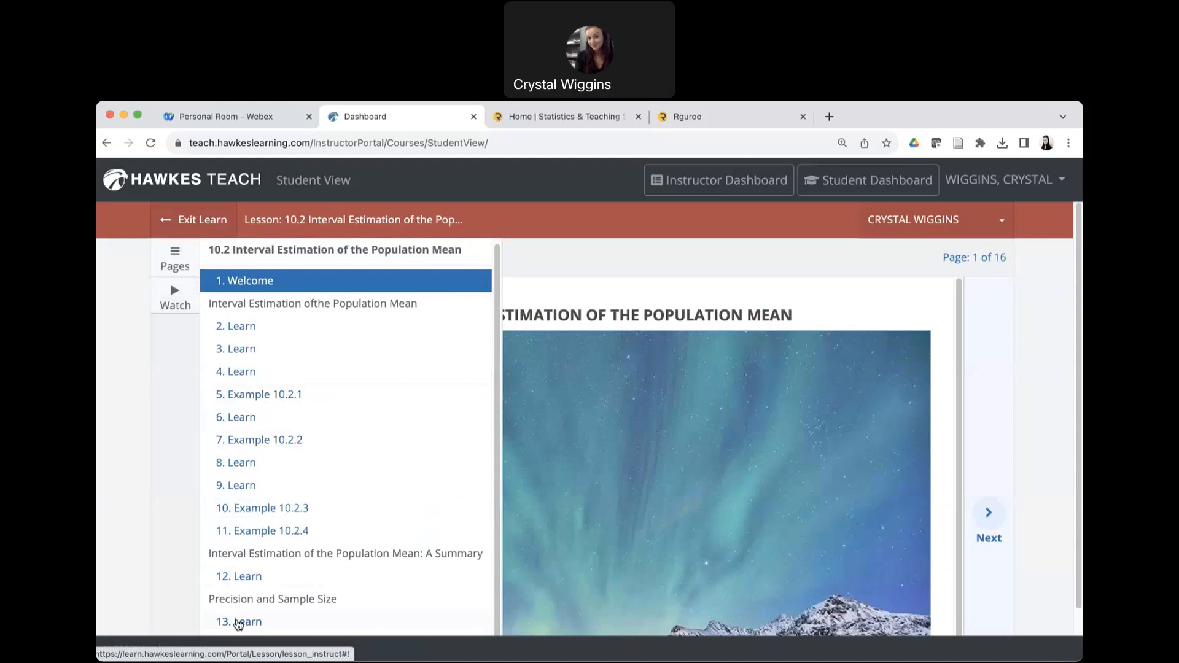
click(239, 623)
scroll(634, 468, down, 10)
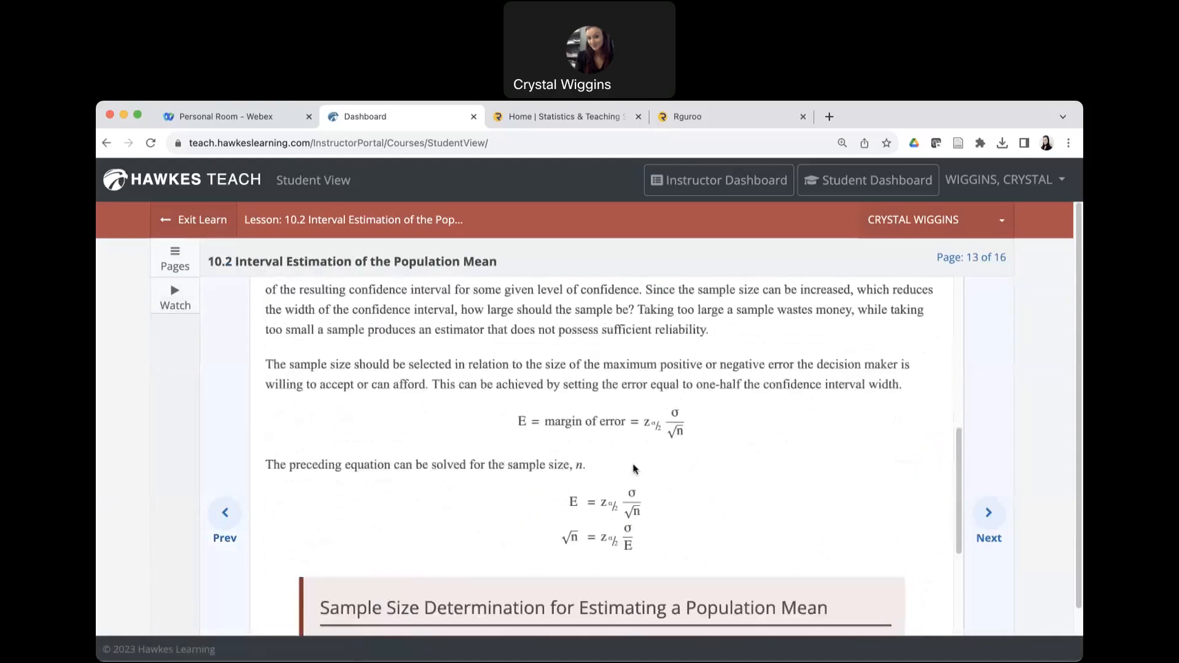
scroll(634, 469, down, 1)
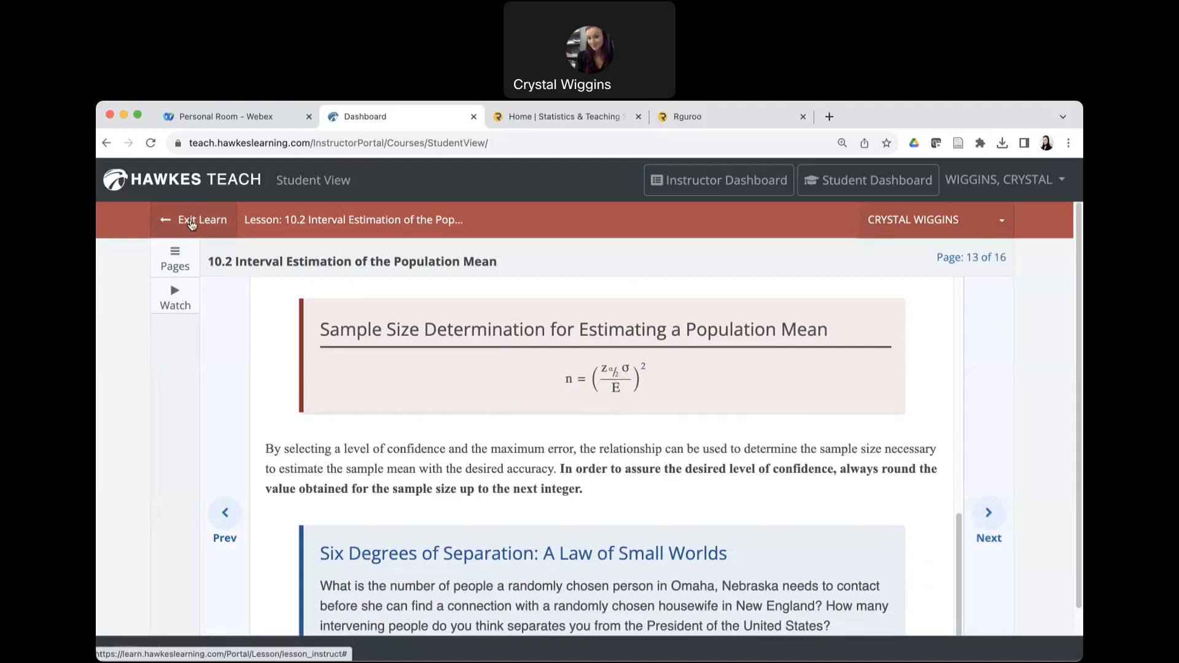
Exit Learn, start a new practice session, and skip ahead to the energy drinks minimum sample size question.
click(191, 225)
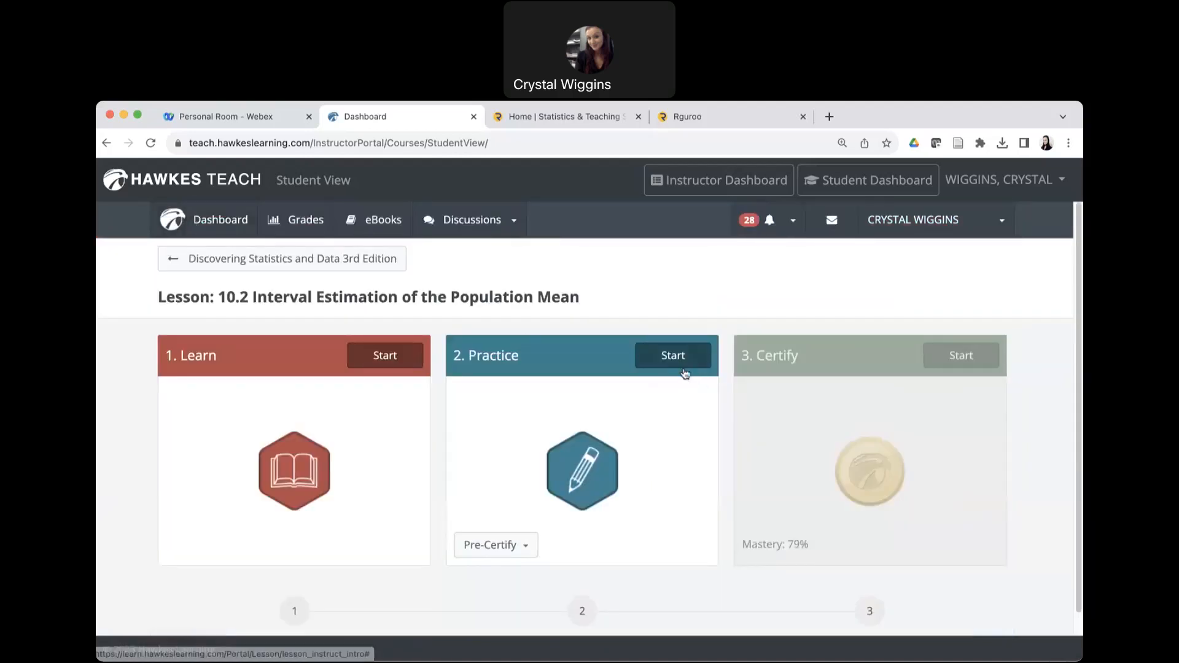
click(670, 356)
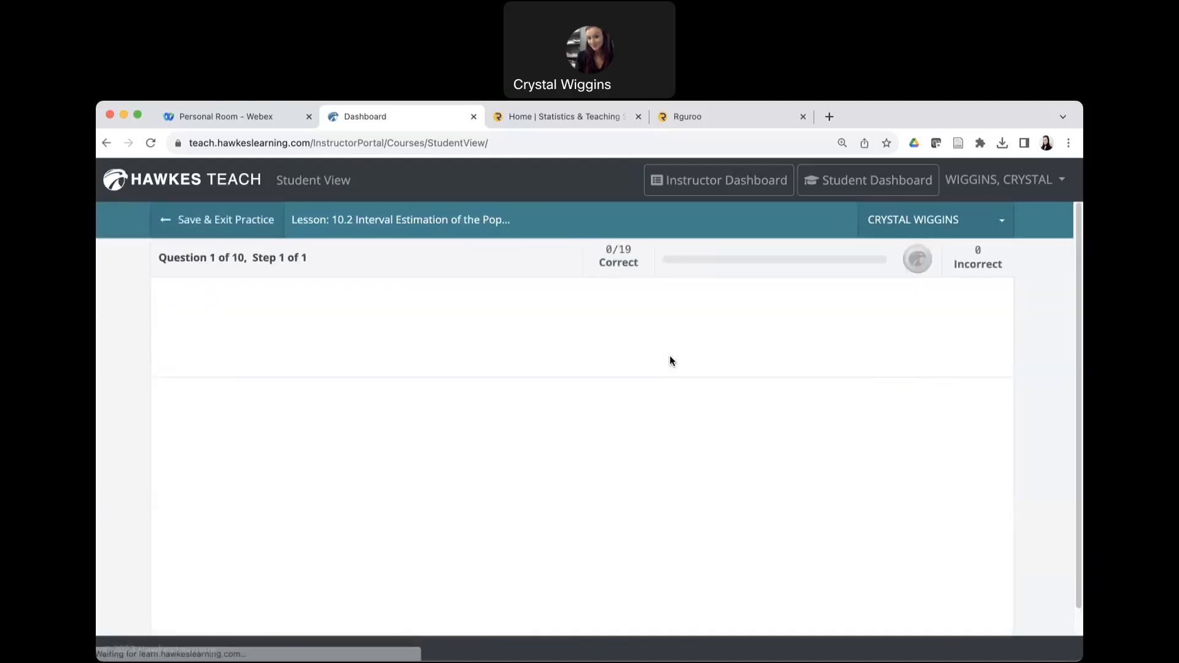
scroll(837, 484, down, 2)
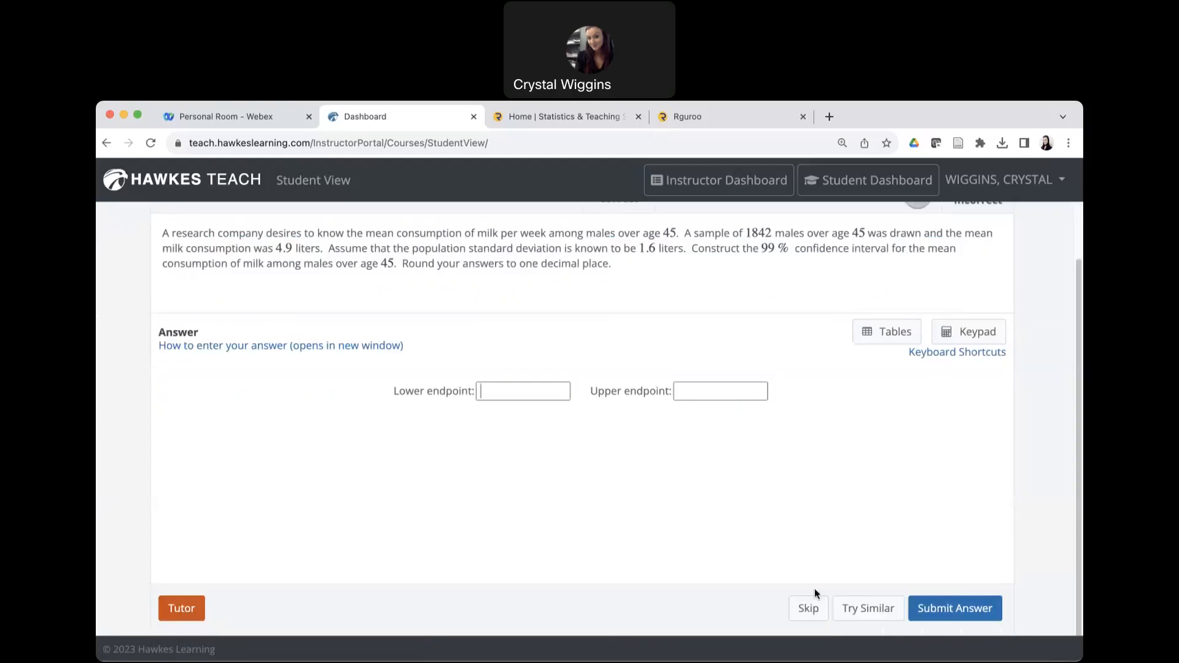
click(808, 608)
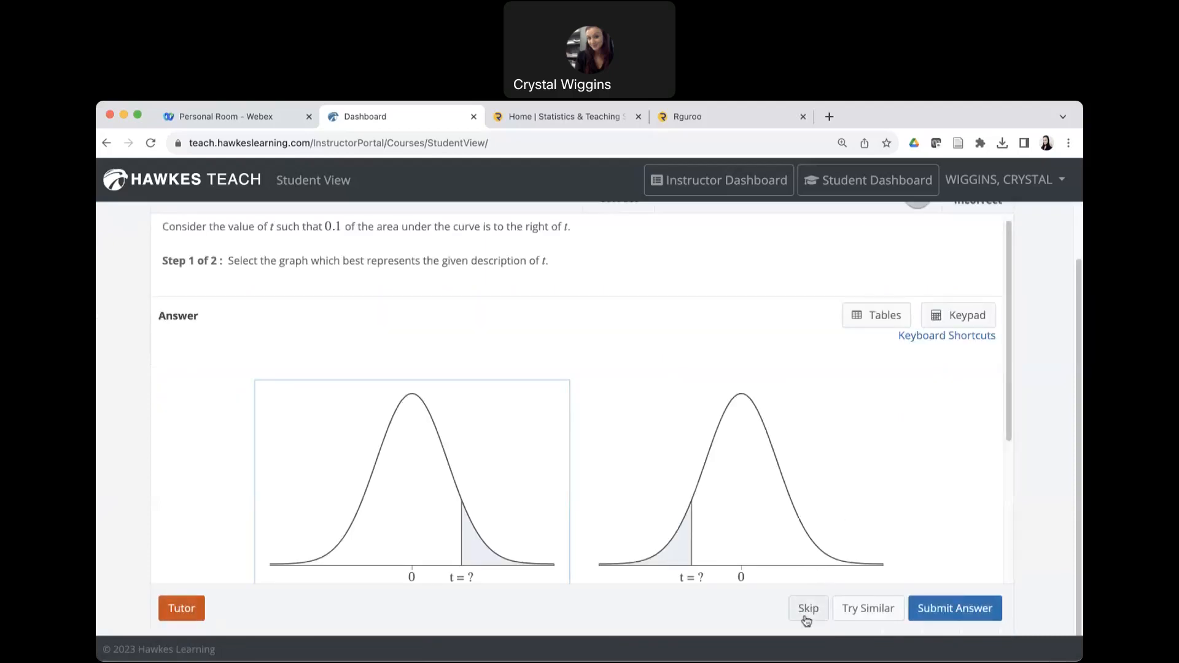
click(807, 609)
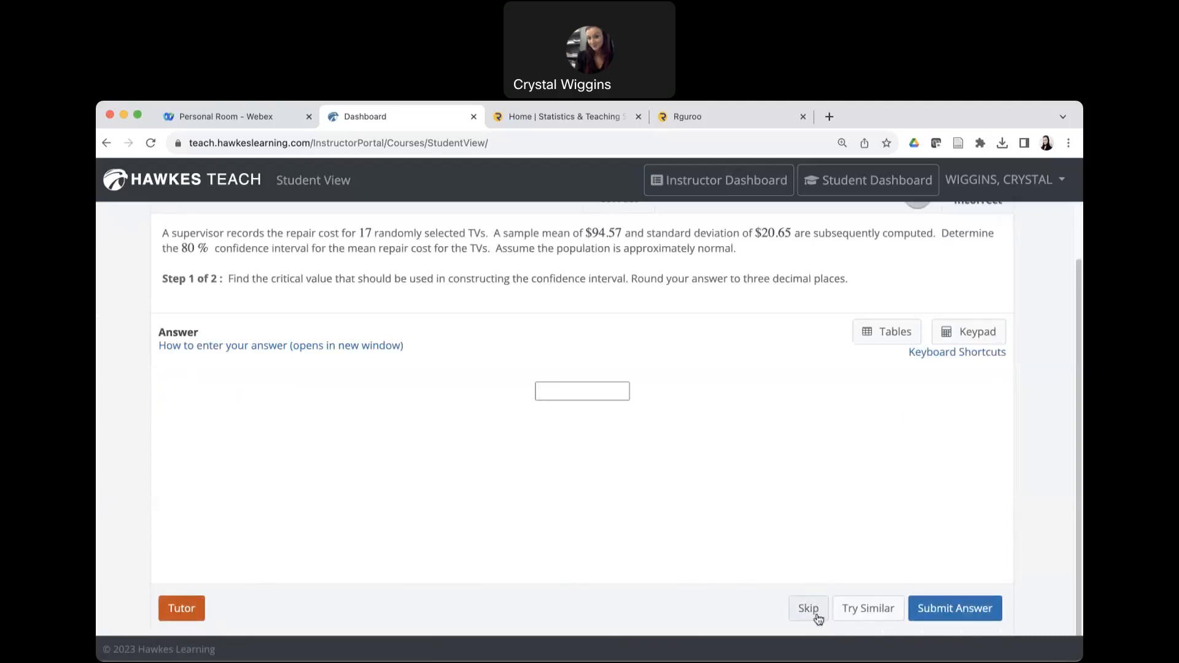
click(816, 614)
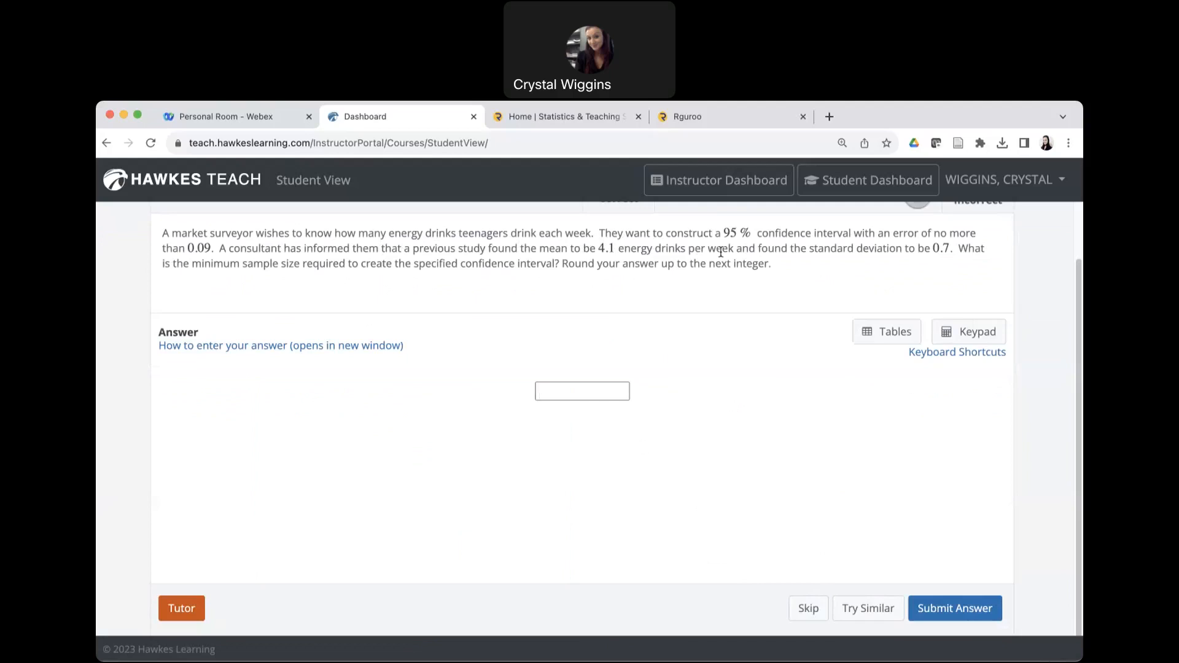
Highlight the maximum error of 0.09 and the words "minimum sample size" in the energy drinks question.
drag(894, 233, 210, 247)
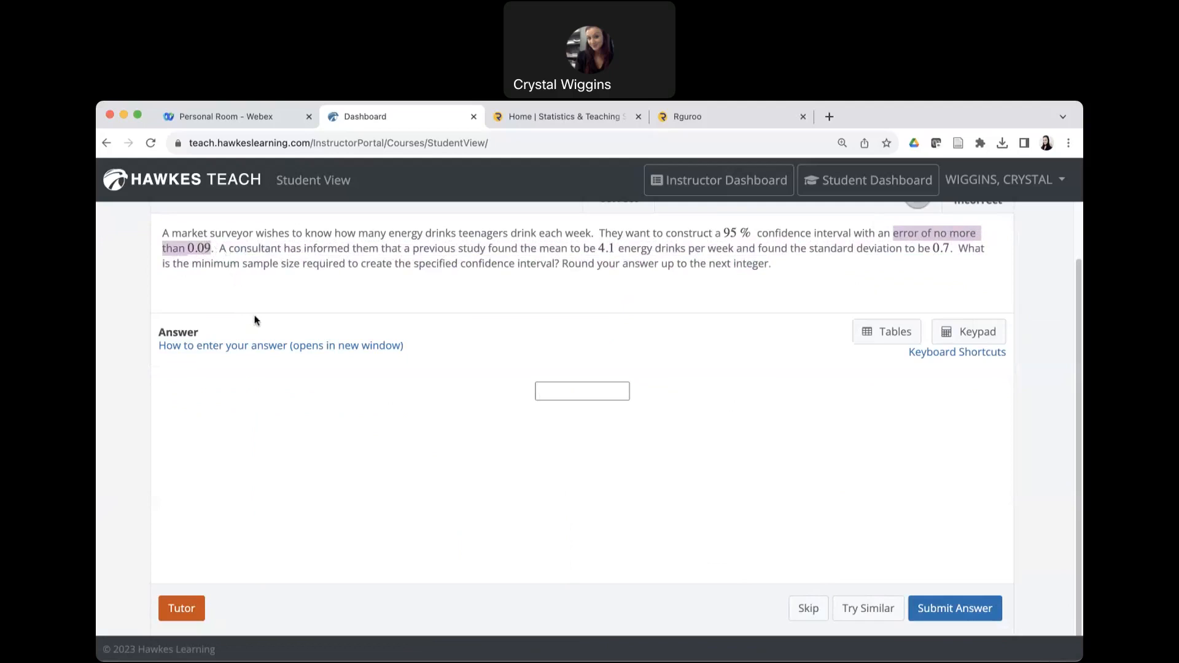
click(226, 267)
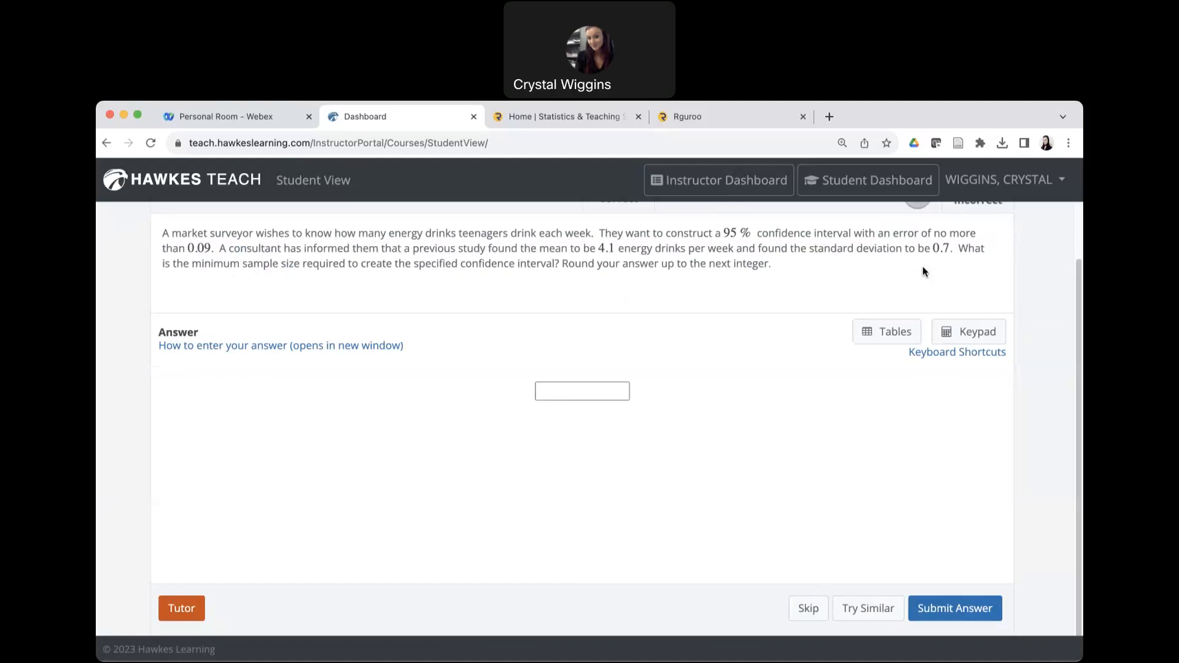
drag(191, 264, 302, 267)
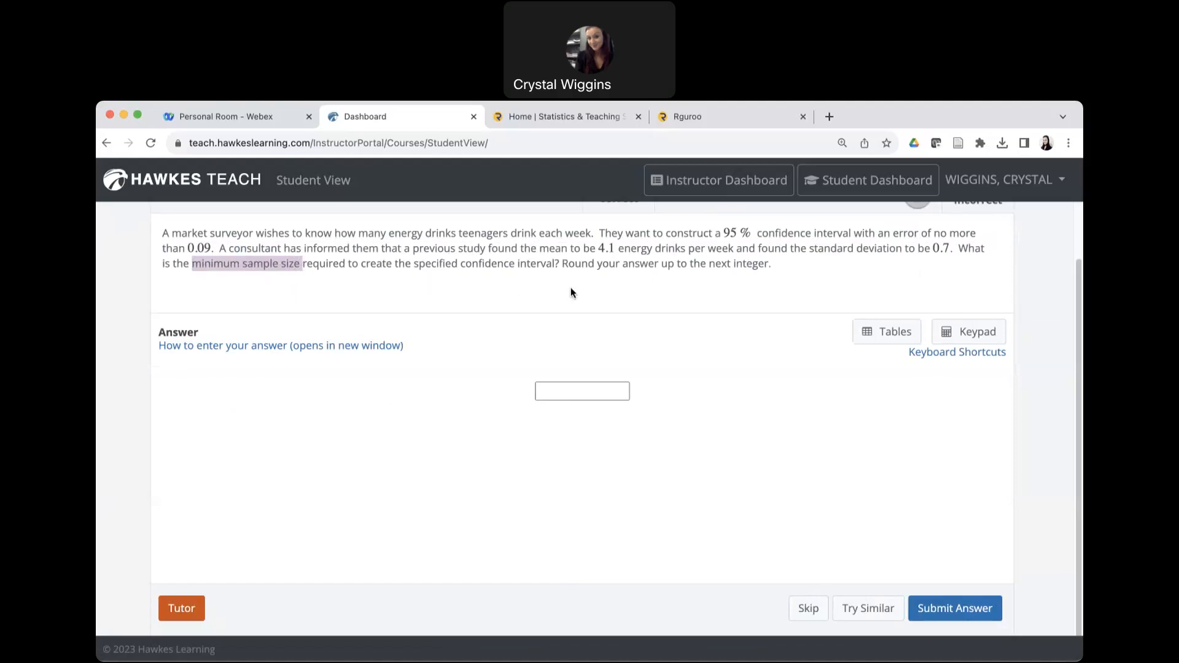
In Rguroo's scientific calculator, enter a squared fraction with 0.09 as denominator and a product ending in 0.7 as numerator, leaving the z-value blank.
click(754, 116)
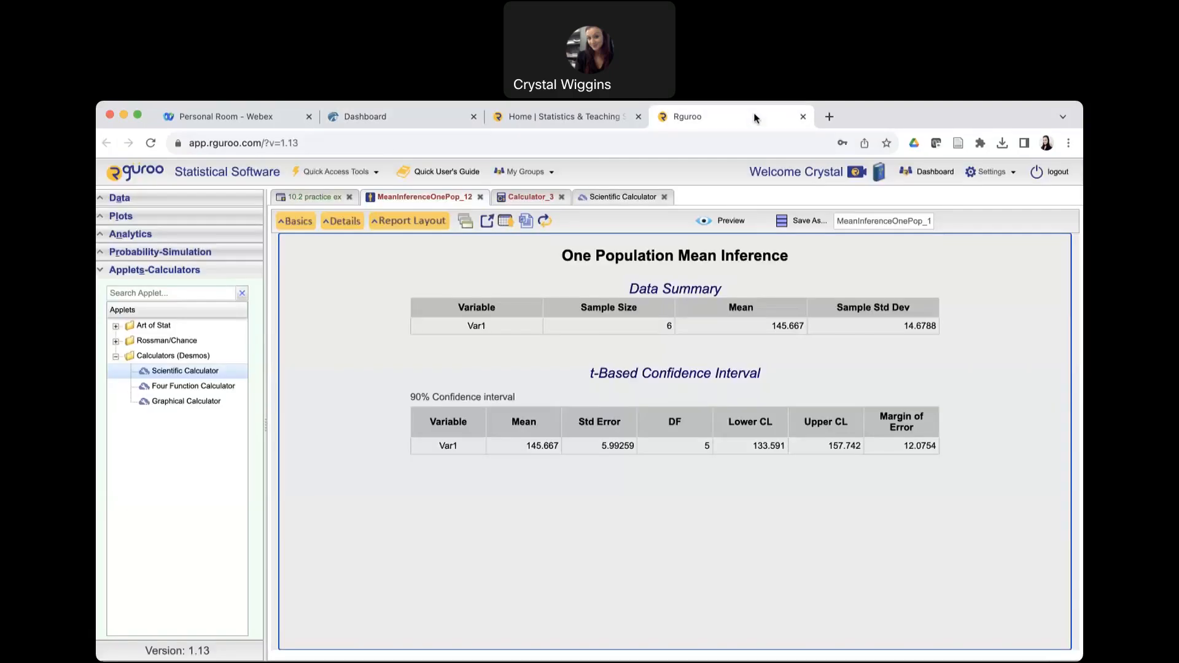
click(615, 198)
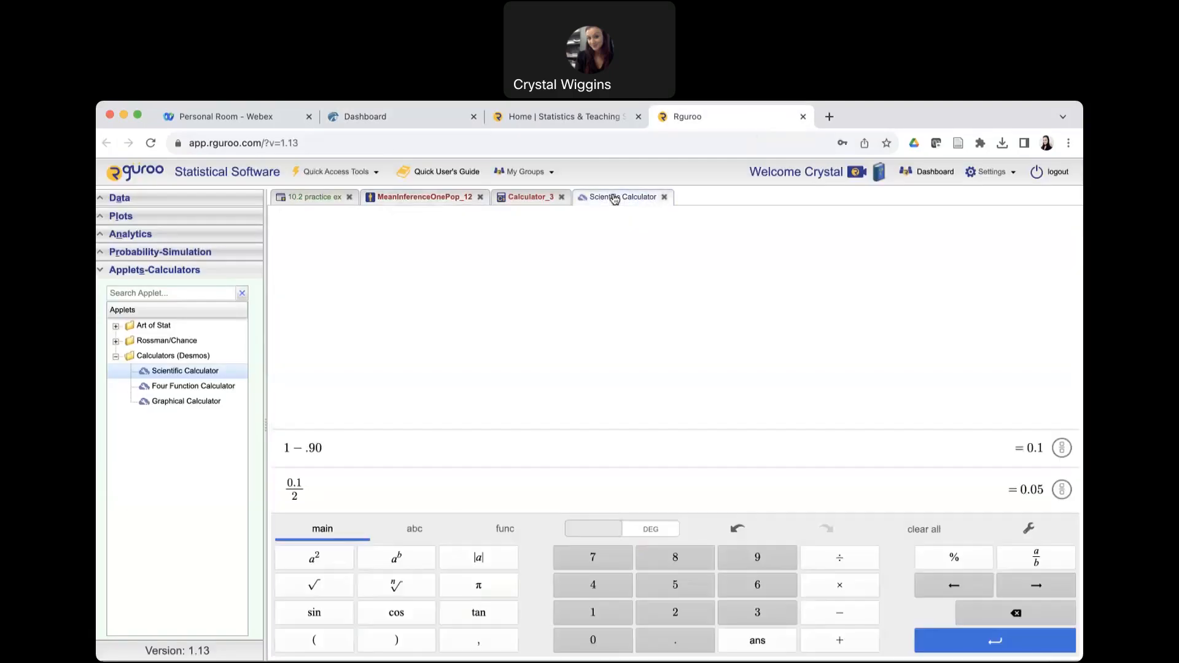
click(410, 495)
key(Return)
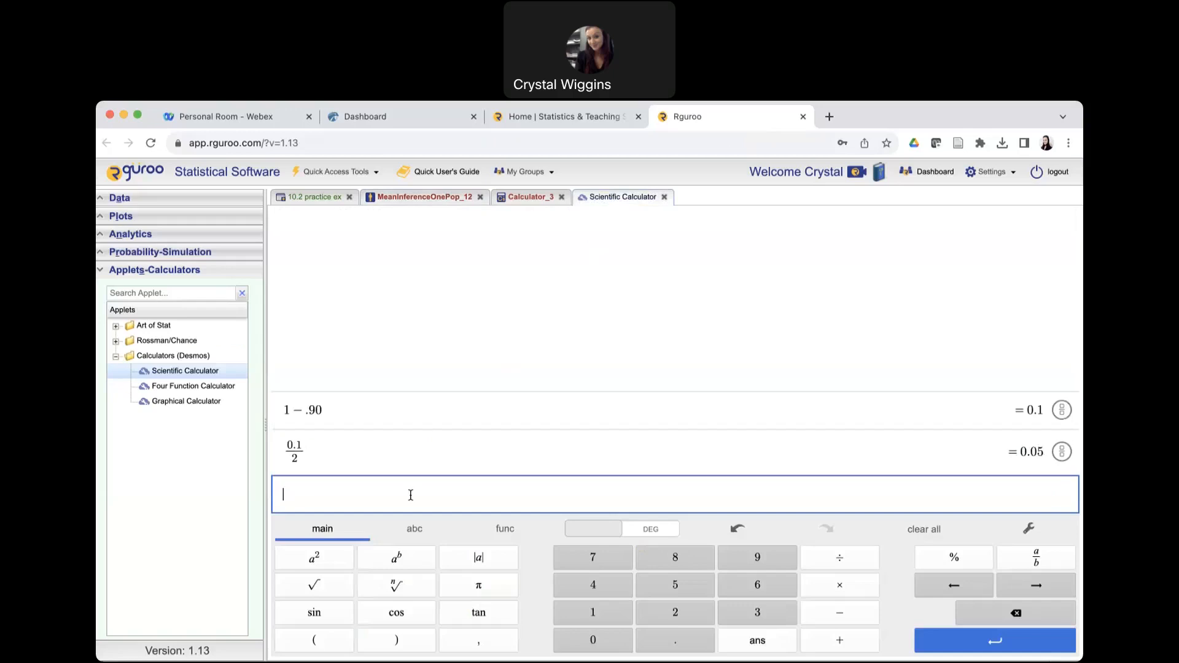
click(343, 643)
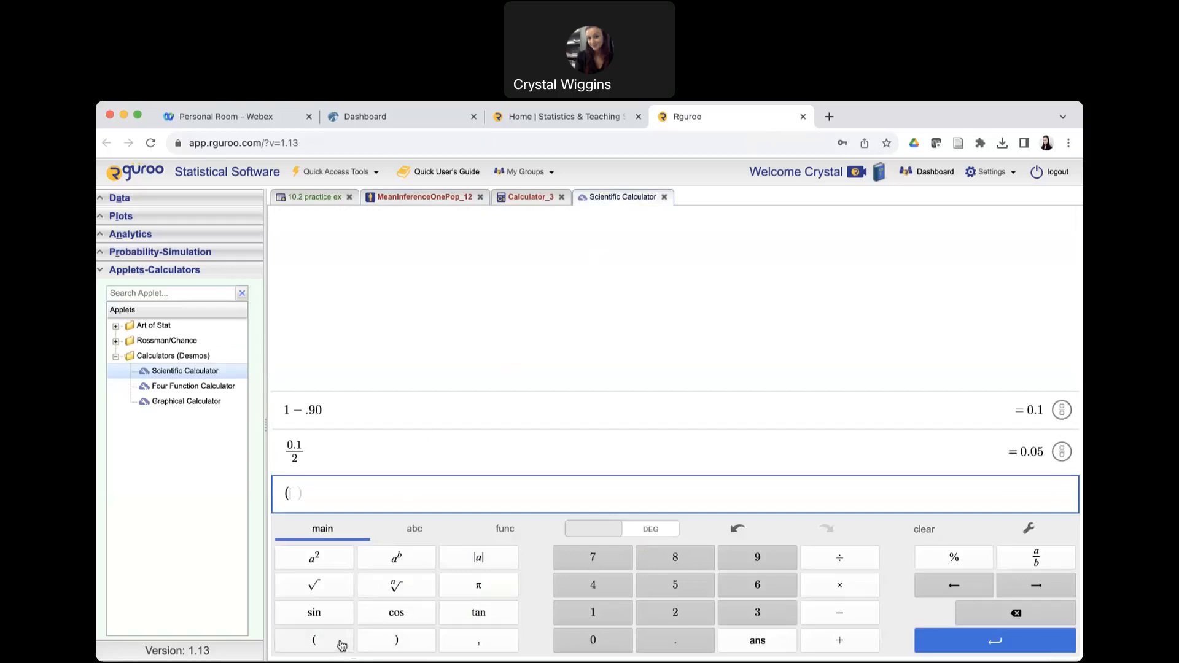
click(850, 556)
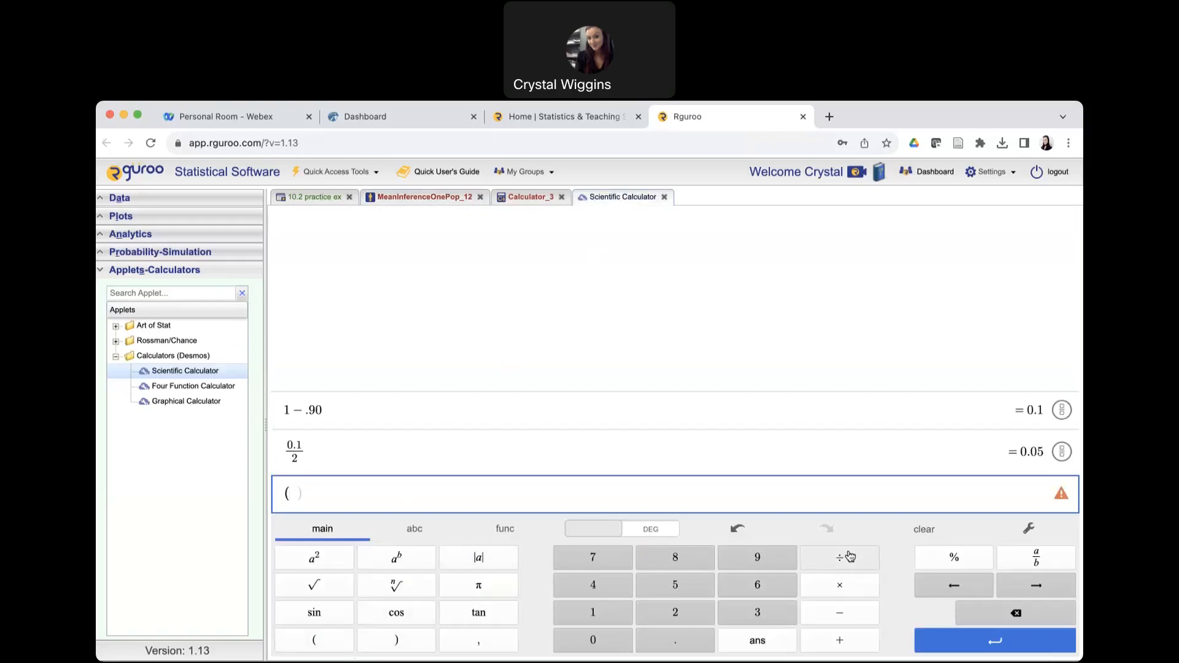
click(406, 649)
click(335, 558)
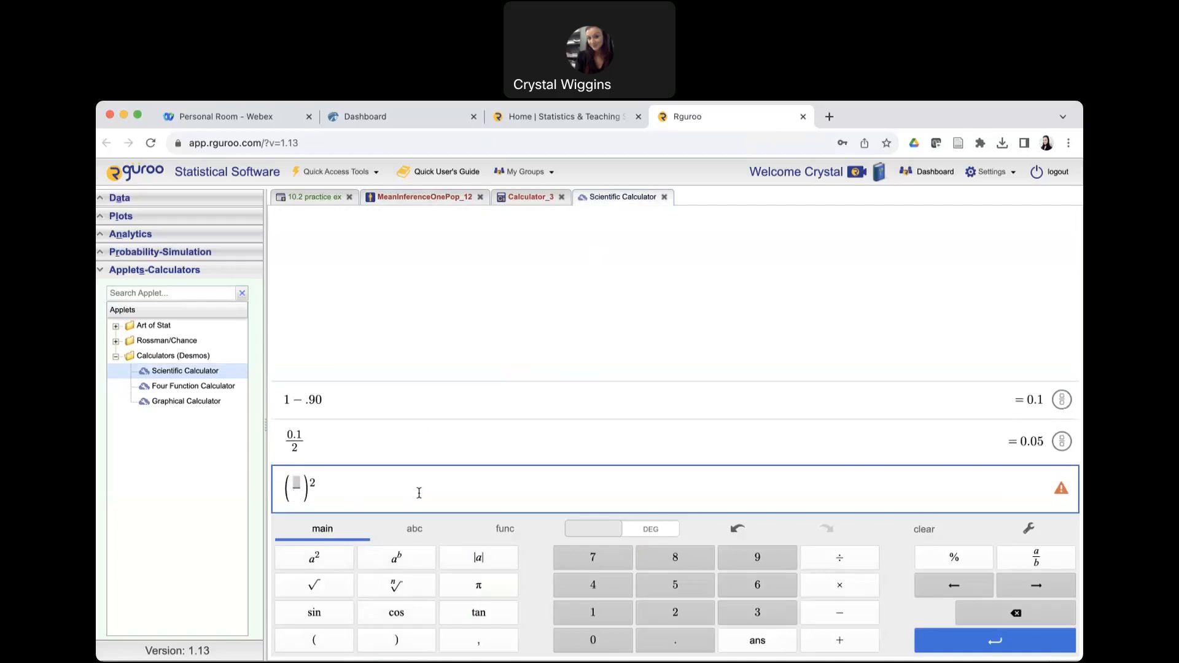
text(0.0)
text(9)
text(*0.7)
Return to Rguroo's probability calculator and change the distribution to Normal.
click(531, 202)
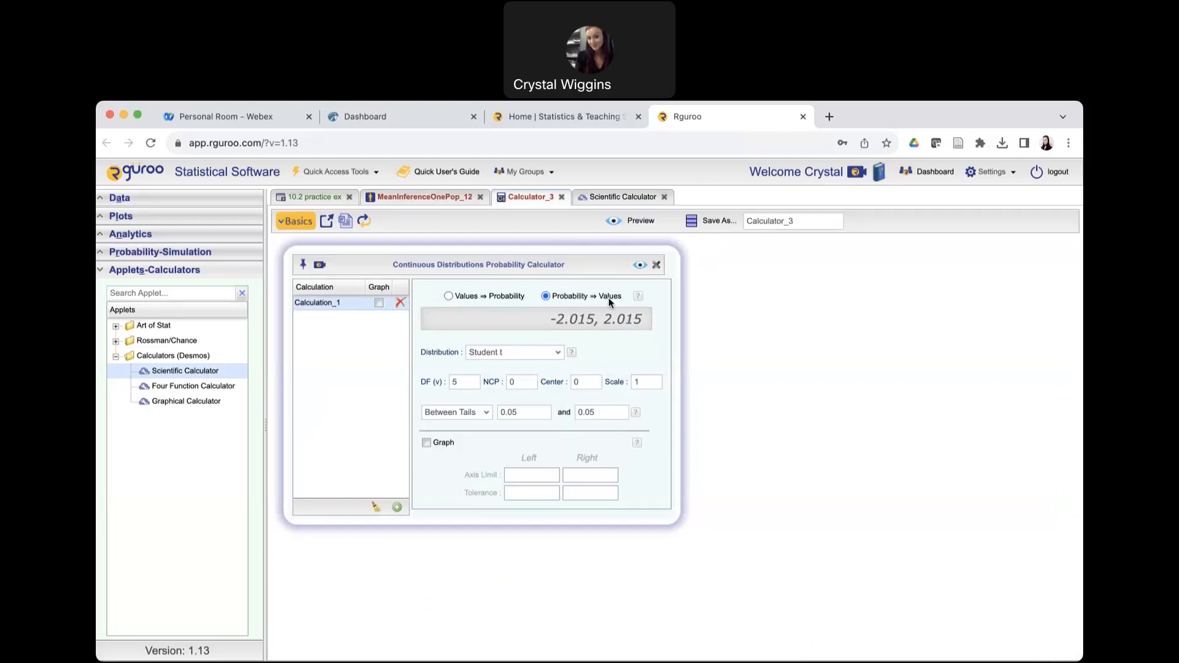
click(526, 354)
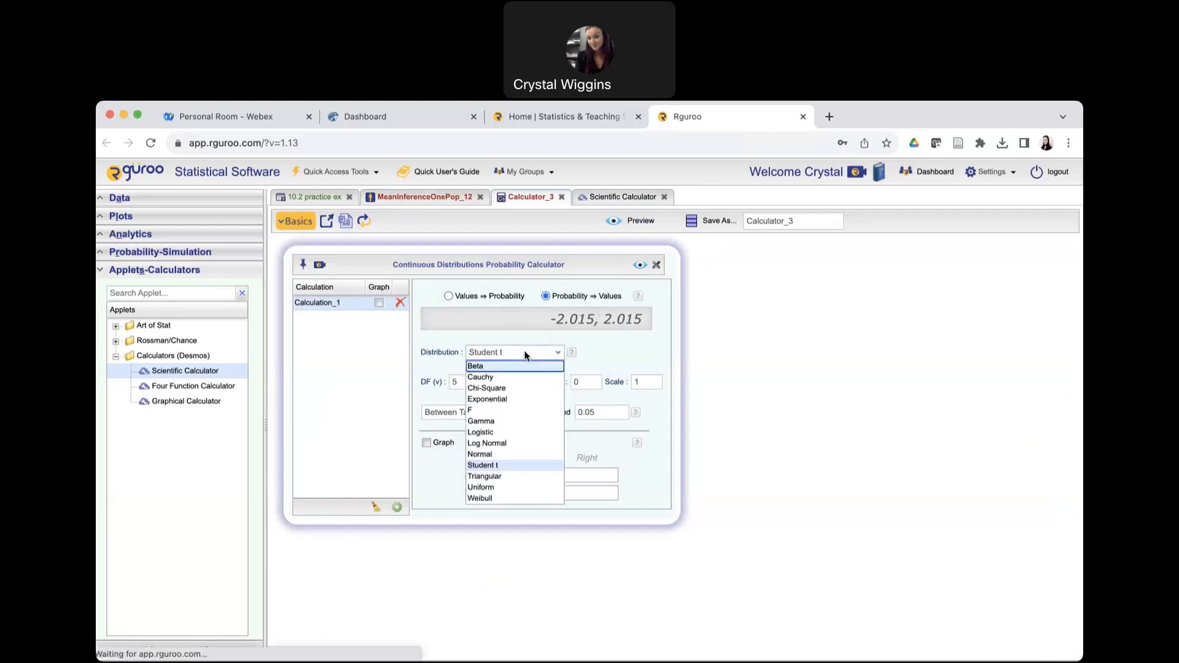
click(498, 454)
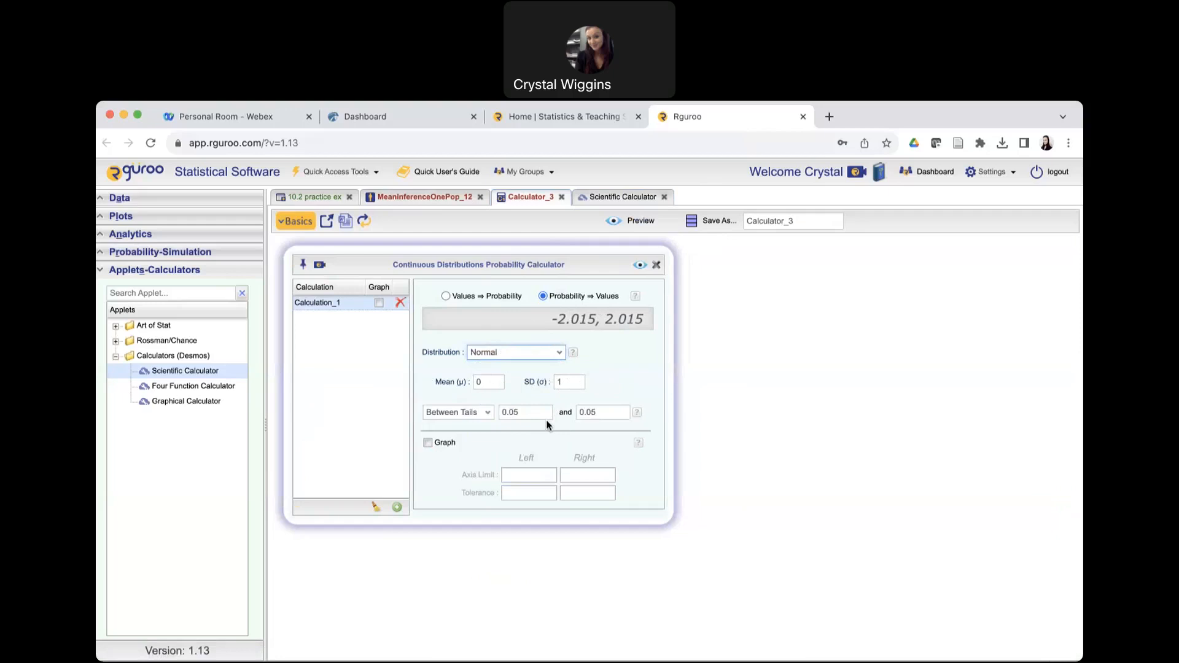
In the scientific calculator, change the first two expressions to 1 − .95 and 0.05 divided by 2 to compute the tail area.
click(608, 198)
click(326, 400)
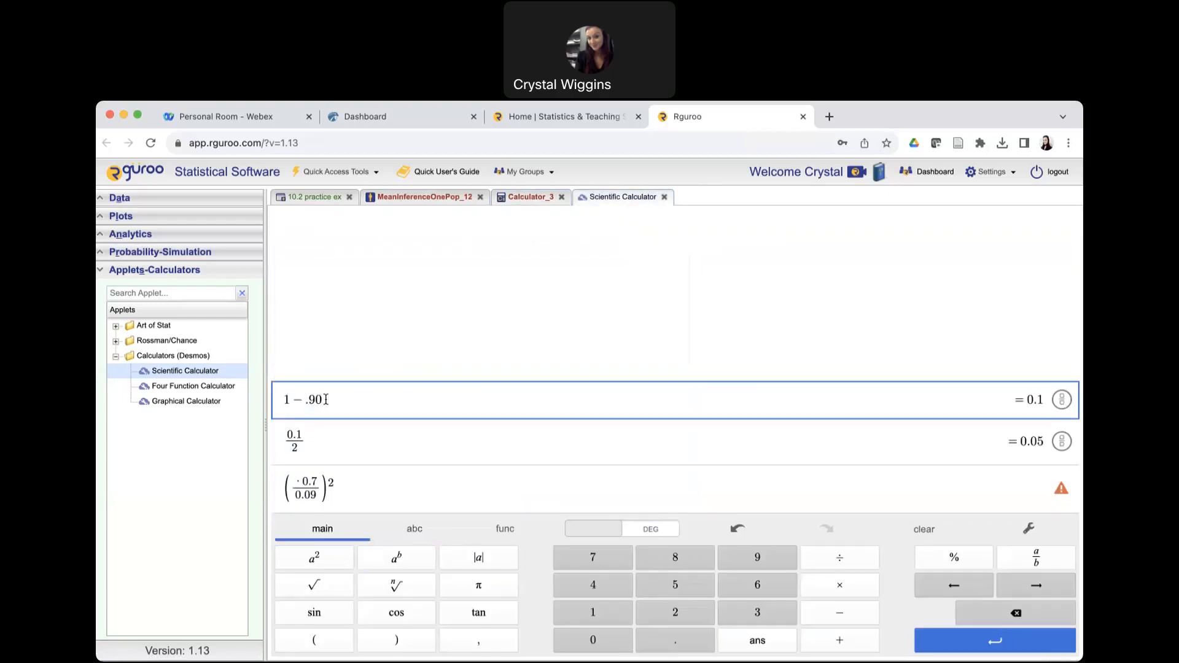
key(BackSpace)
text(5)
click(301, 436)
key(BackSpace)
text(0)
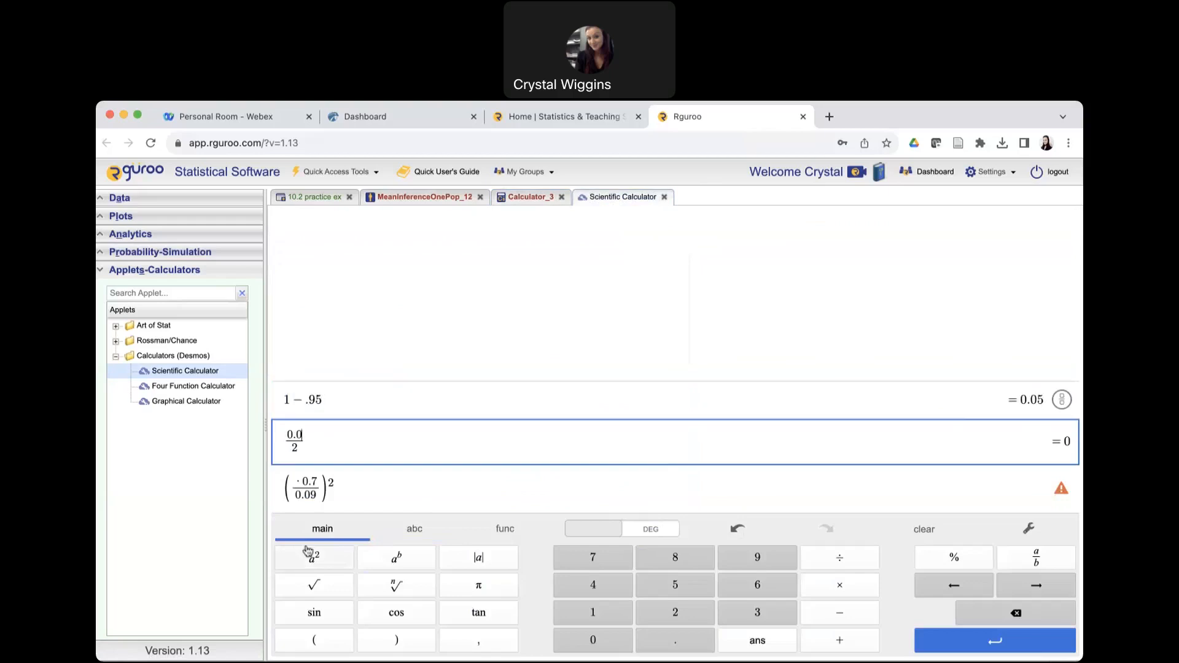
text(5)
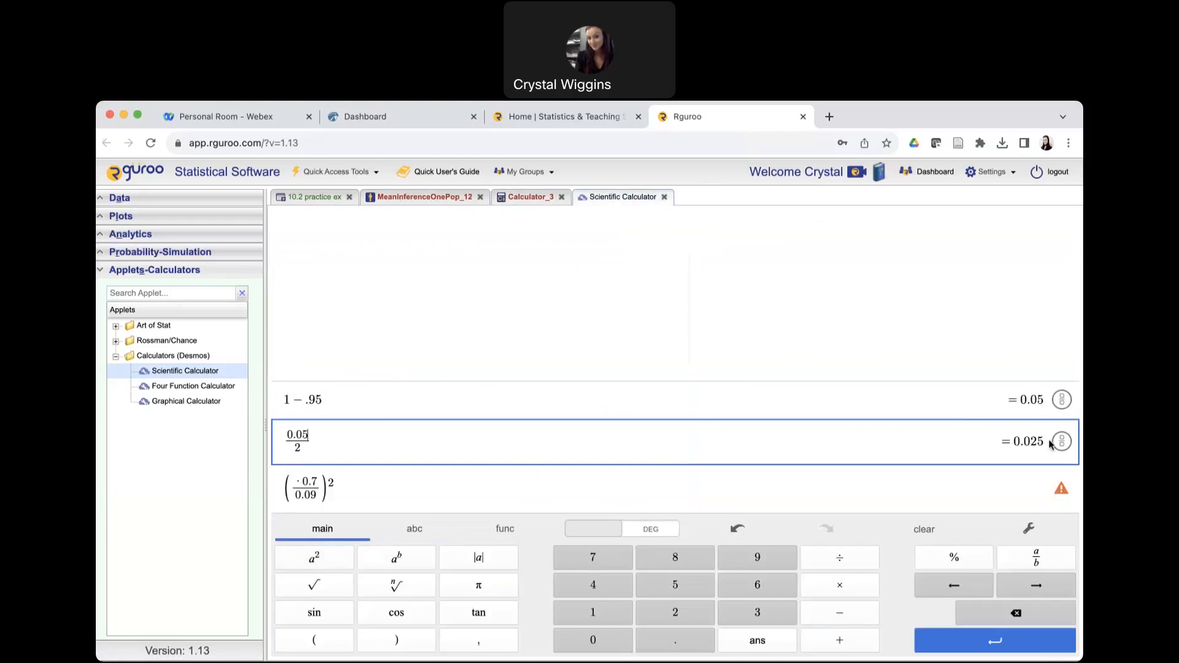
drag(1045, 443, 1014, 441)
In the probability calculator, set both tail probabilities to 0.025 and compute the critical z-values for the Normal distribution.
click(532, 199)
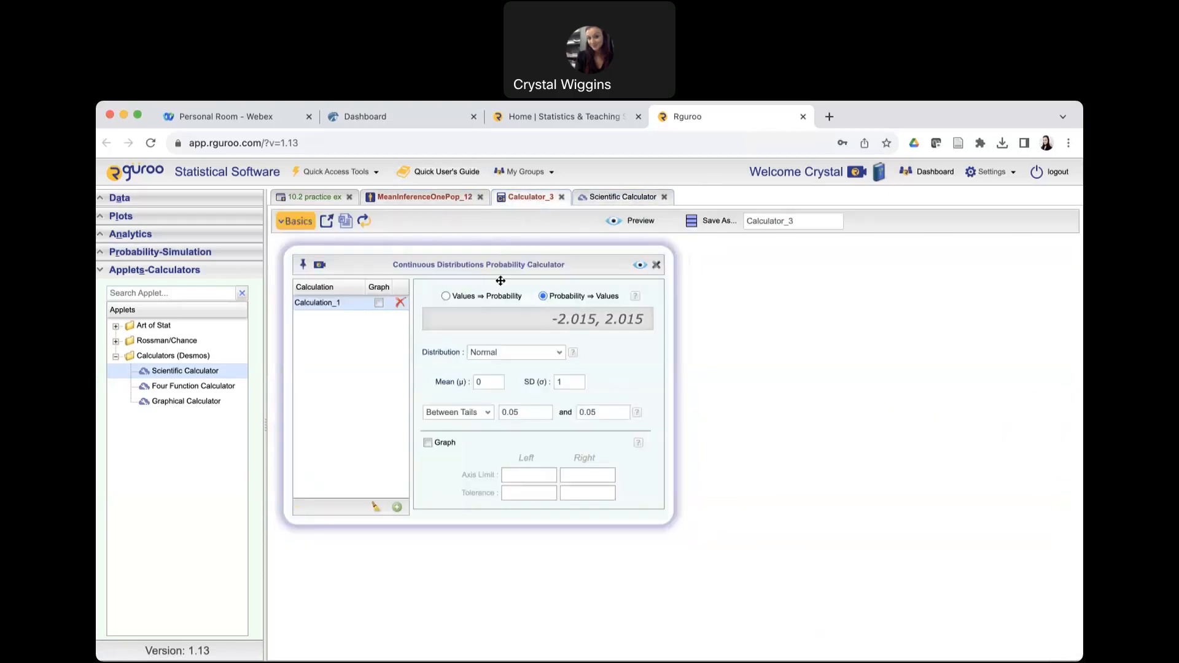
click(518, 418)
key(BackSpace)
text(25)
click(619, 410)
key(BackSpace)
text(25)
click(641, 265)
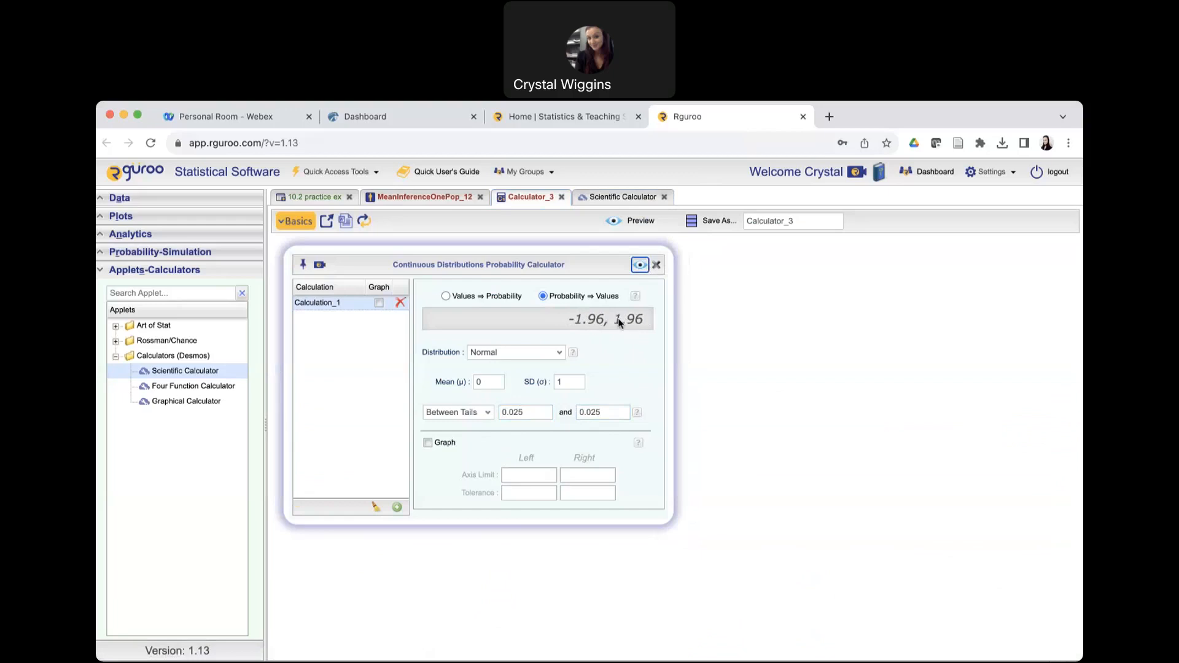
Insert 1.96 as the missing z-value in the numerator of the scientific calculator's squared sample size fraction.
click(623, 200)
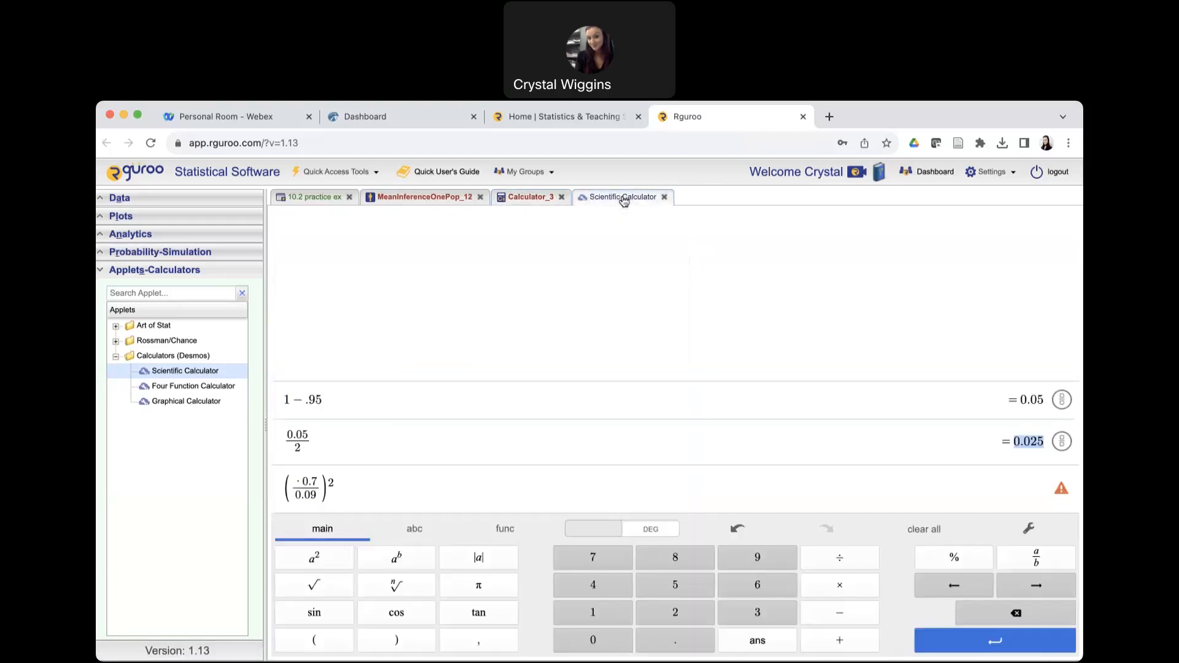
click(295, 481)
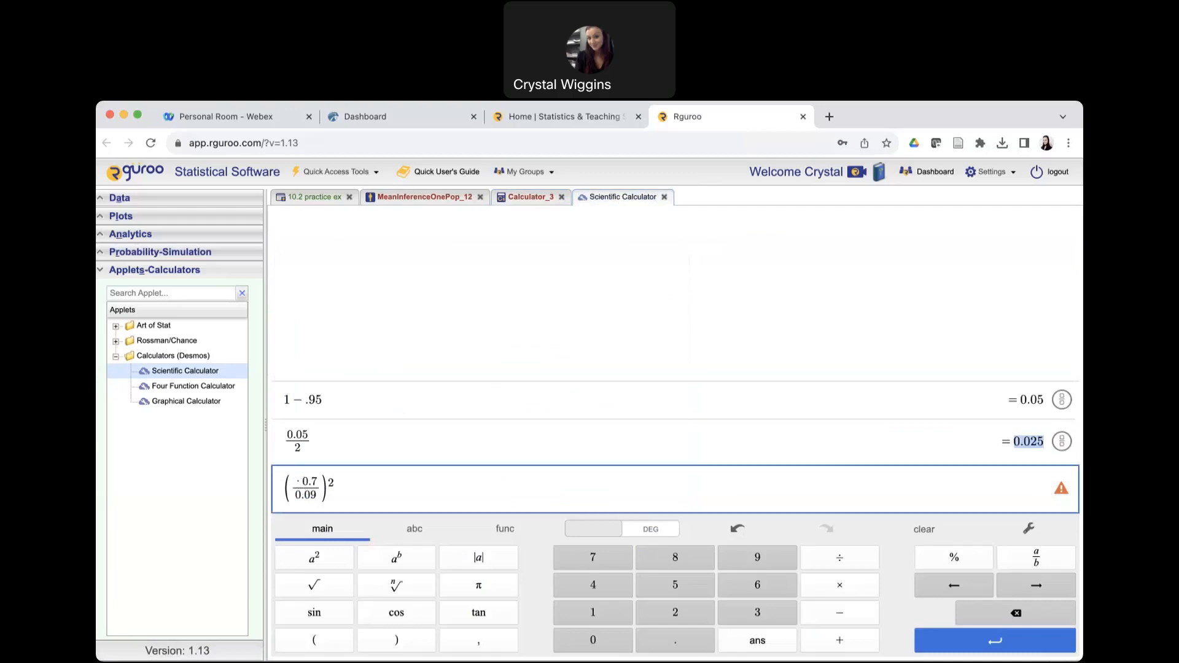
text(1.96)
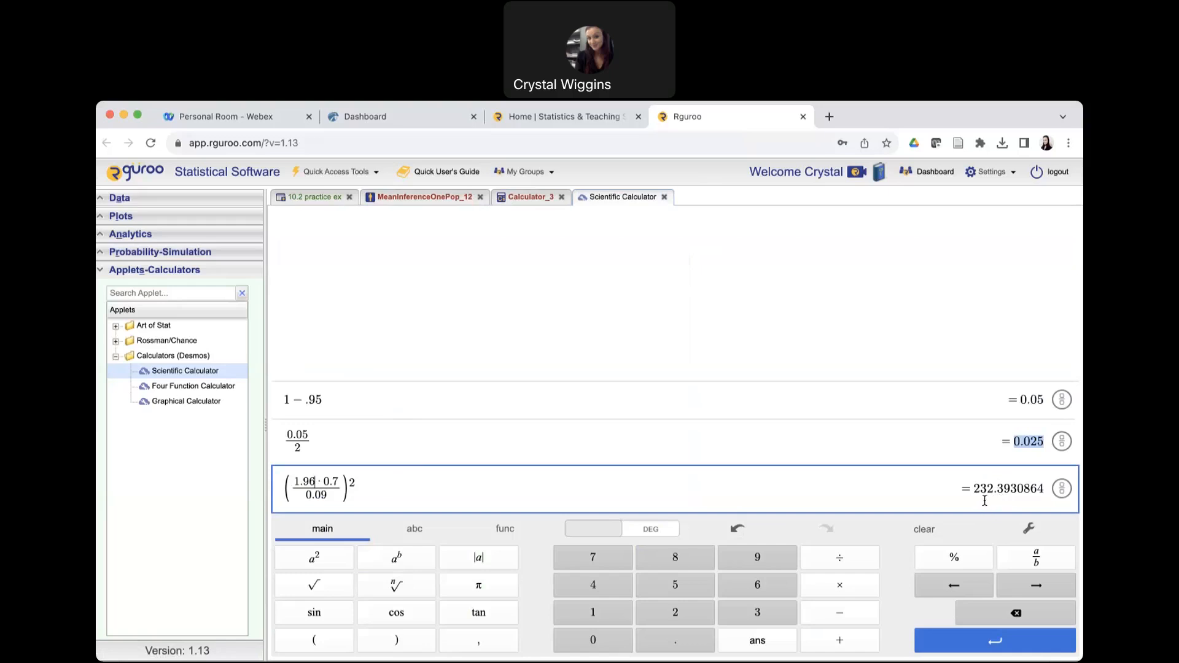
Switch to the Hawkes question page and submit 233 as the minimum sample size for the energy drinks question.
click(368, 117)
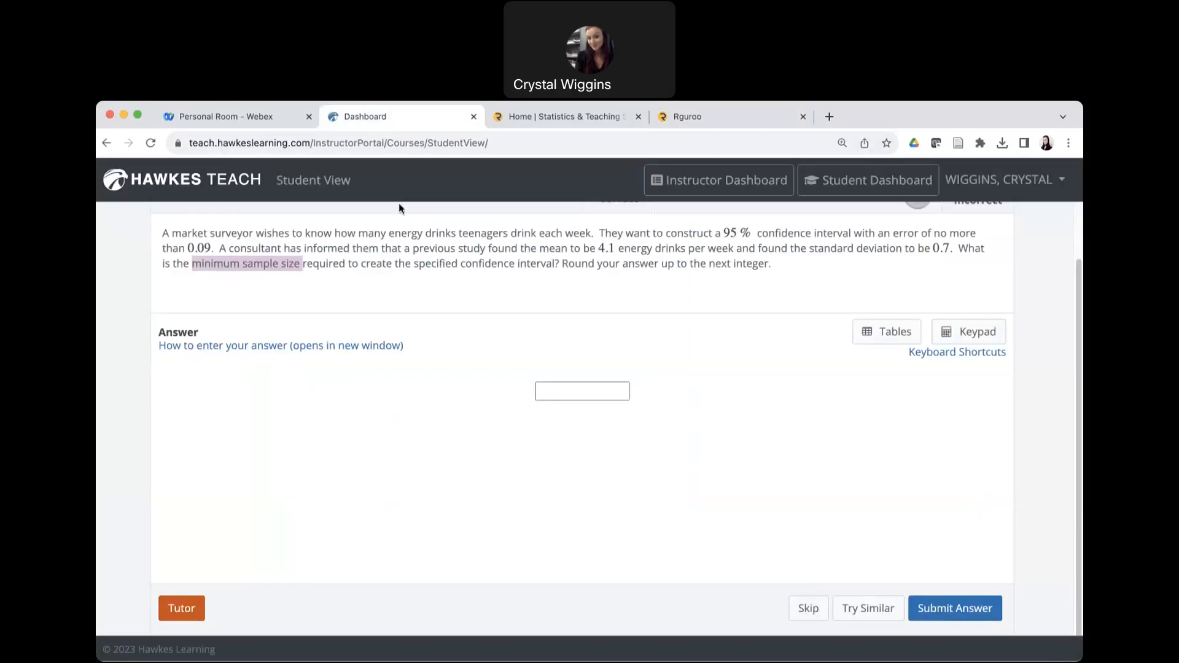
click(567, 393)
text(2)
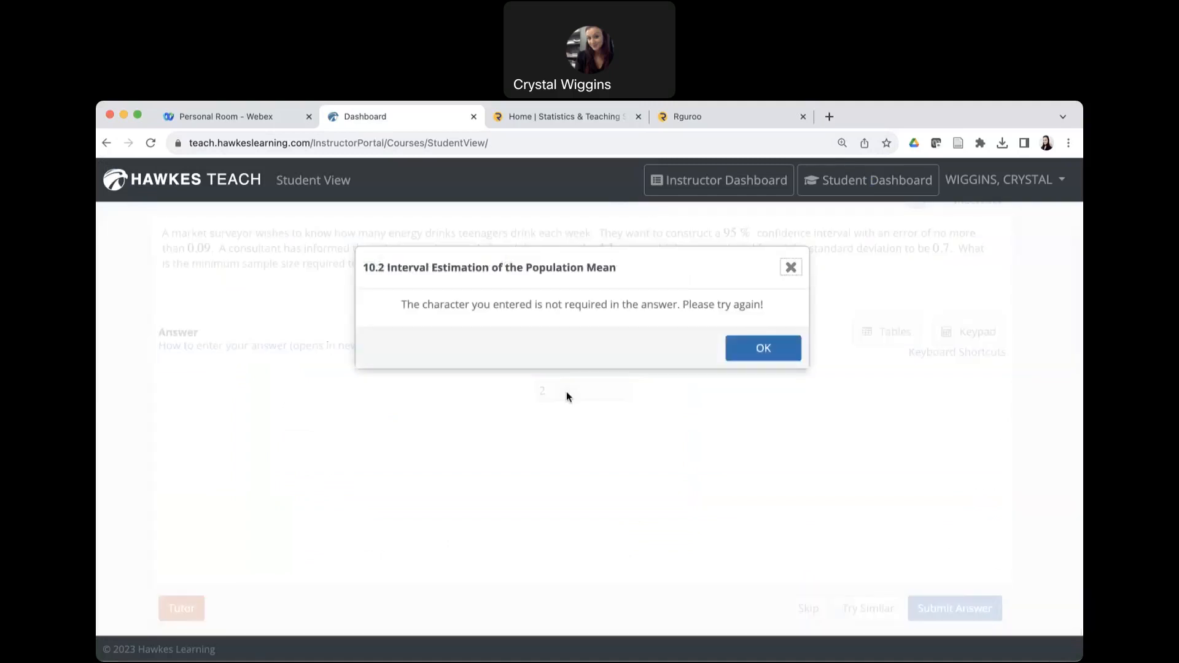
click(762, 347)
text(33)
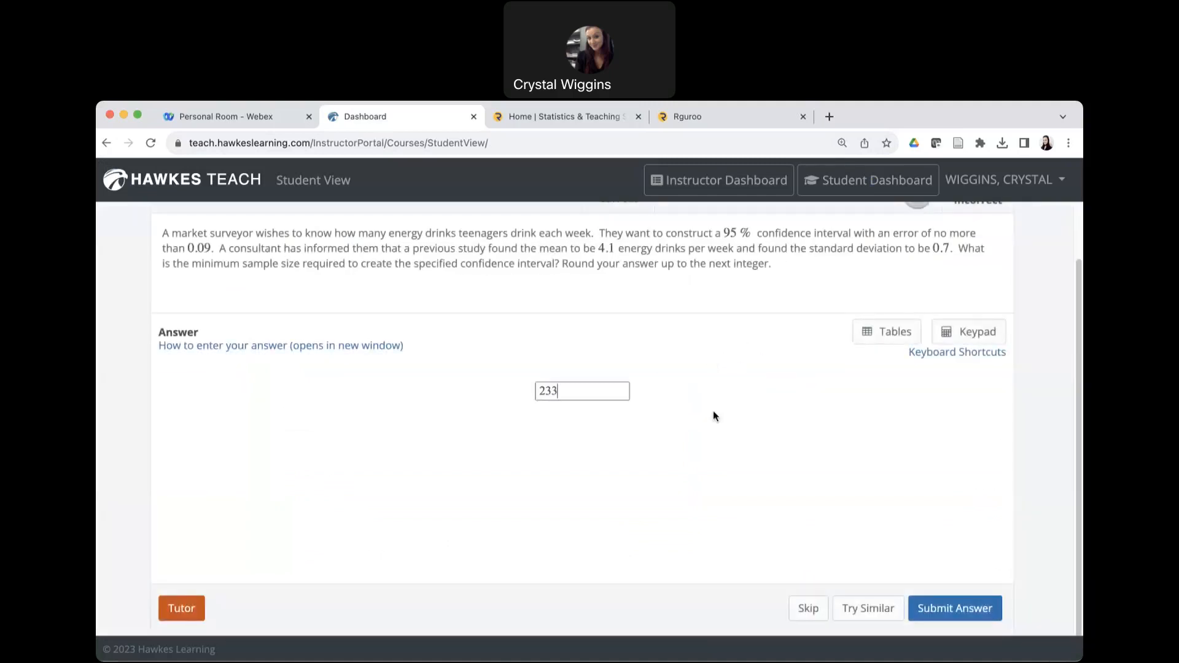
click(946, 612)
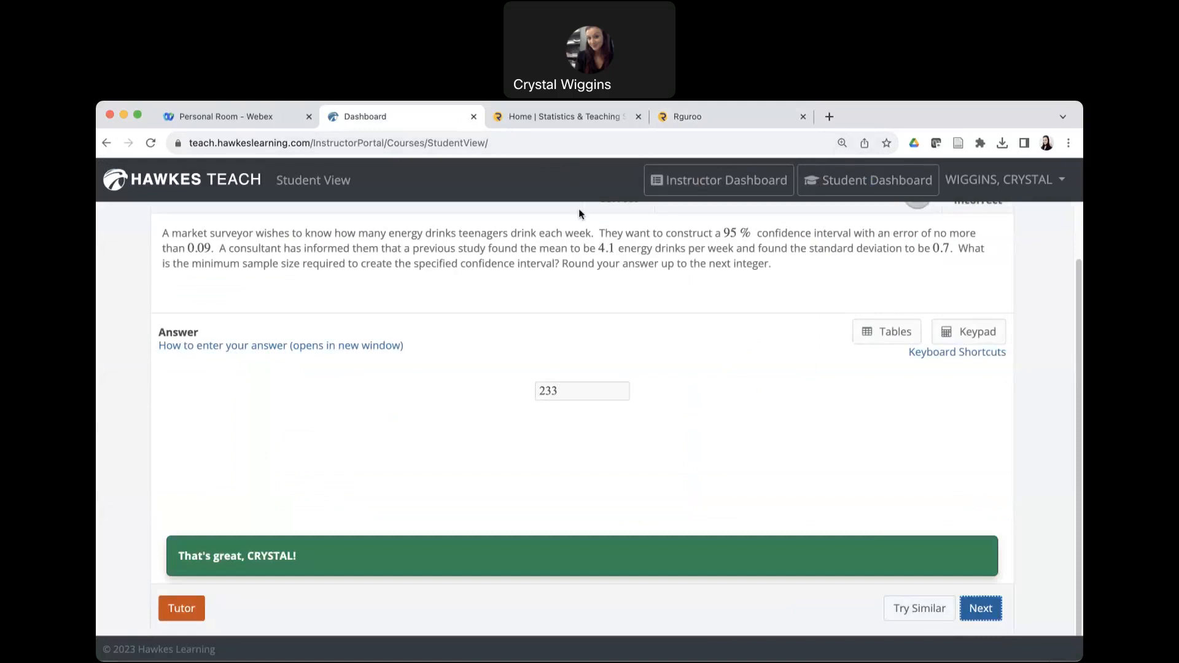
click(558, 248)
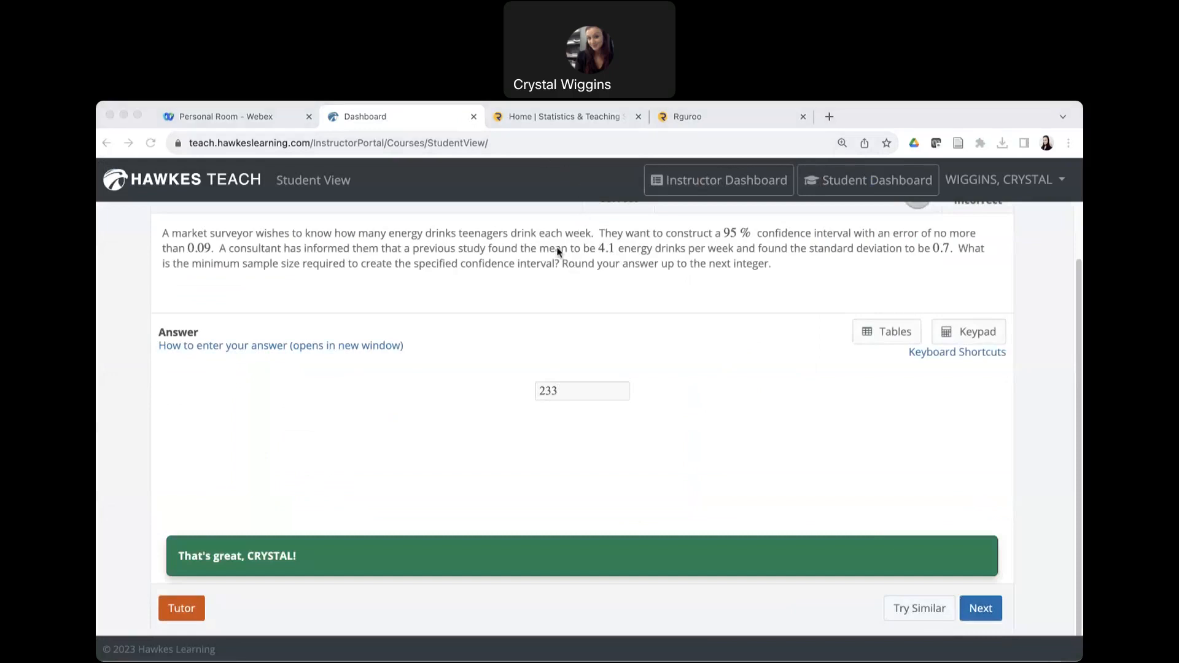